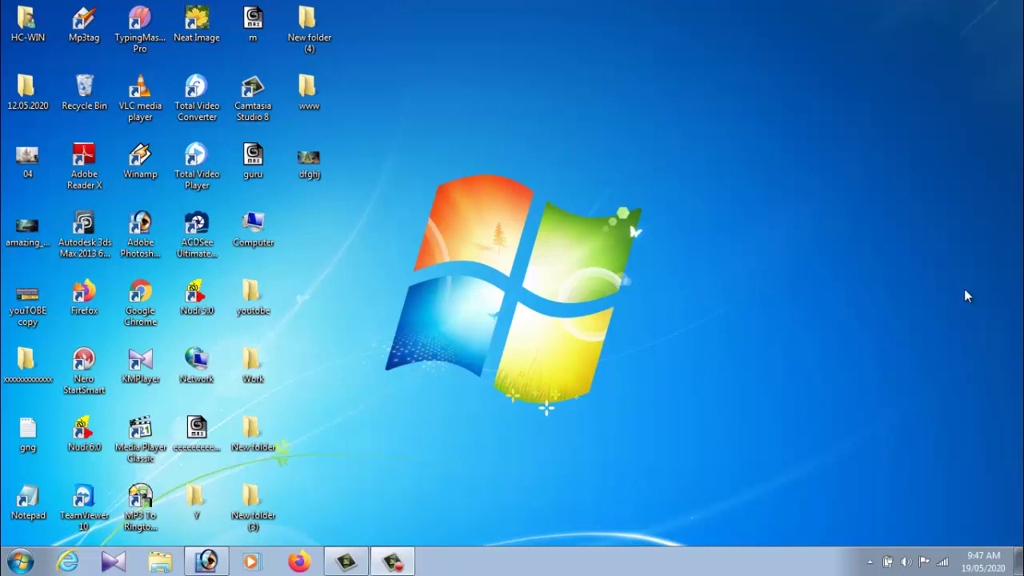
Launch Adobe Photoshop 7.0 from the Windows 7 Start menu's All Programs list
{"action": "left_click", "coordinate": [20, 562]}
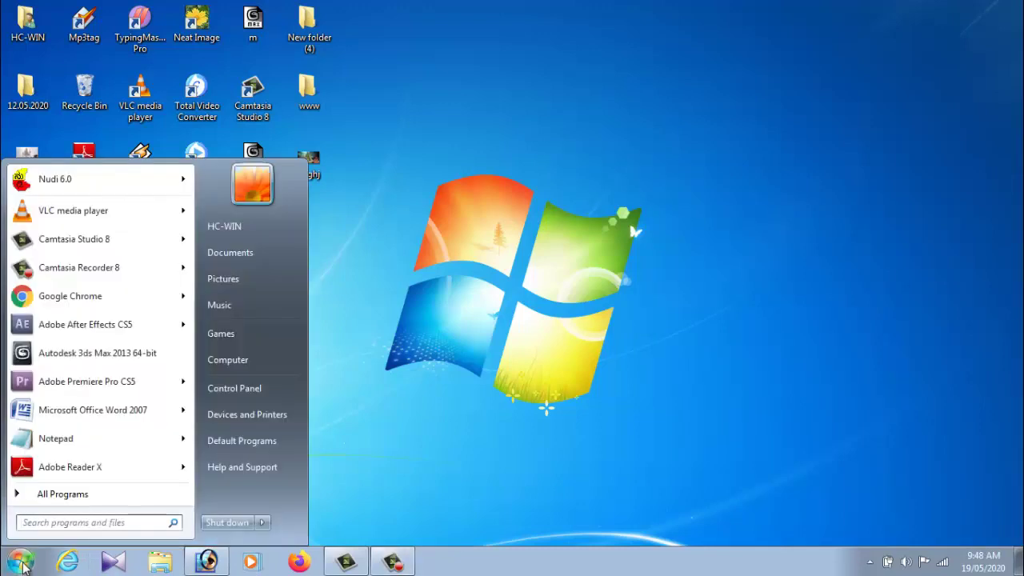
{"action": "left_click", "coordinate": [52, 495]}
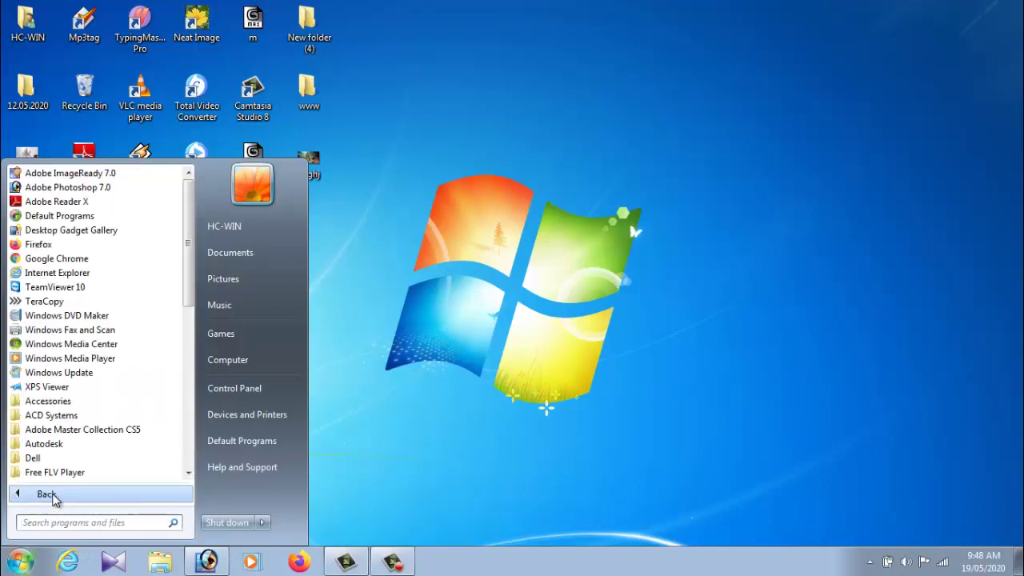
{"action": "left_click", "coordinate": [20, 563]}
{"action": "left_click", "coordinate": [19, 563]}
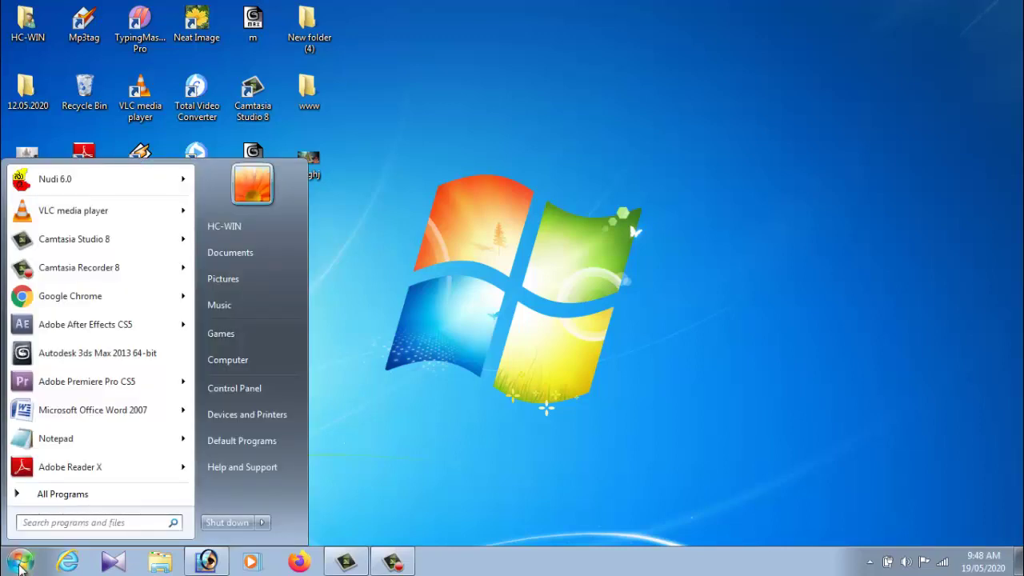
{"action": "left_click", "coordinate": [45, 495]}
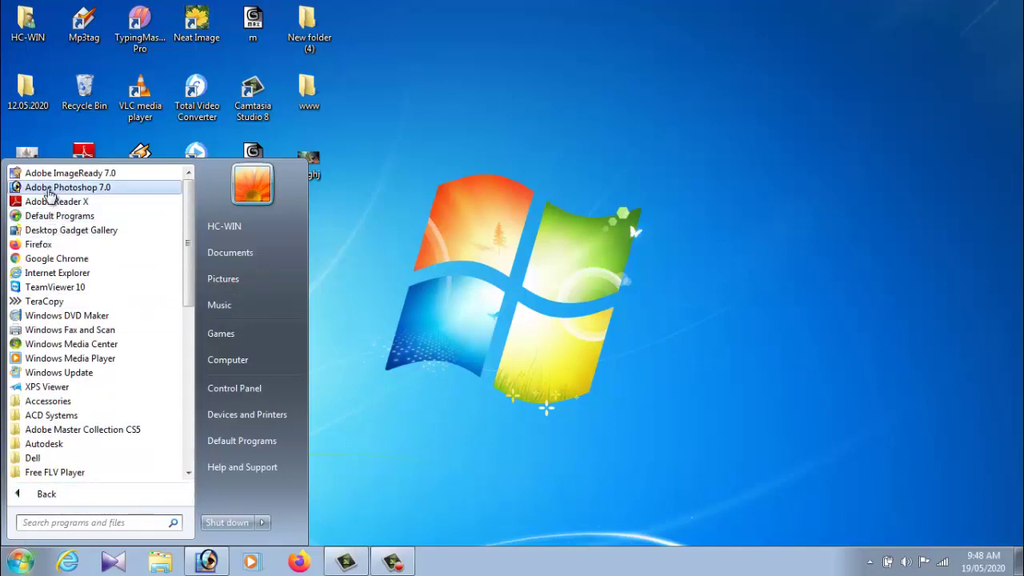
{"action": "left_click", "coordinate": [96, 188]}
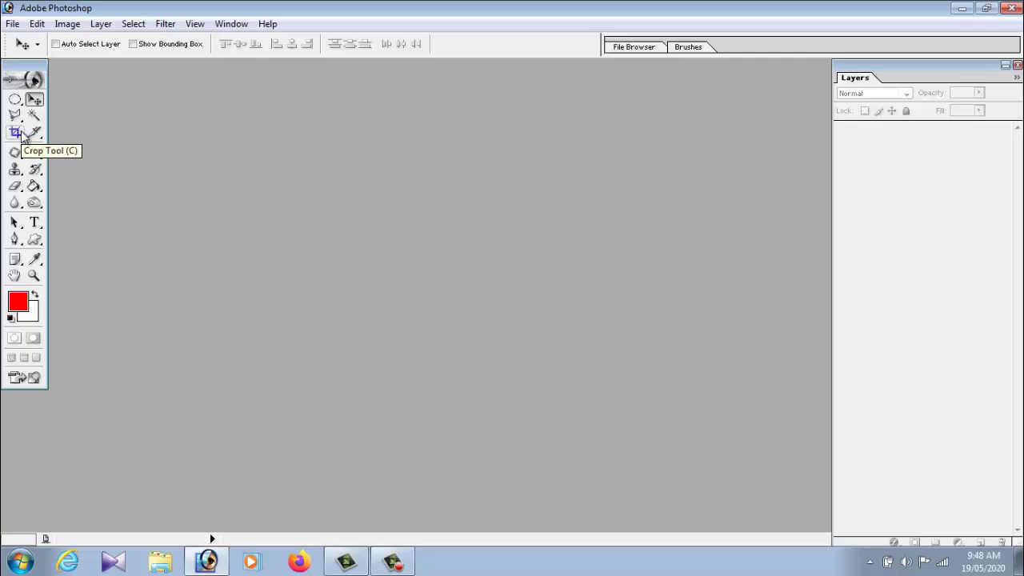
Make the Healing Brush Tool active from the toolbox's healing/patch flyout
{"action": "left_click", "coordinate": [15, 152]}
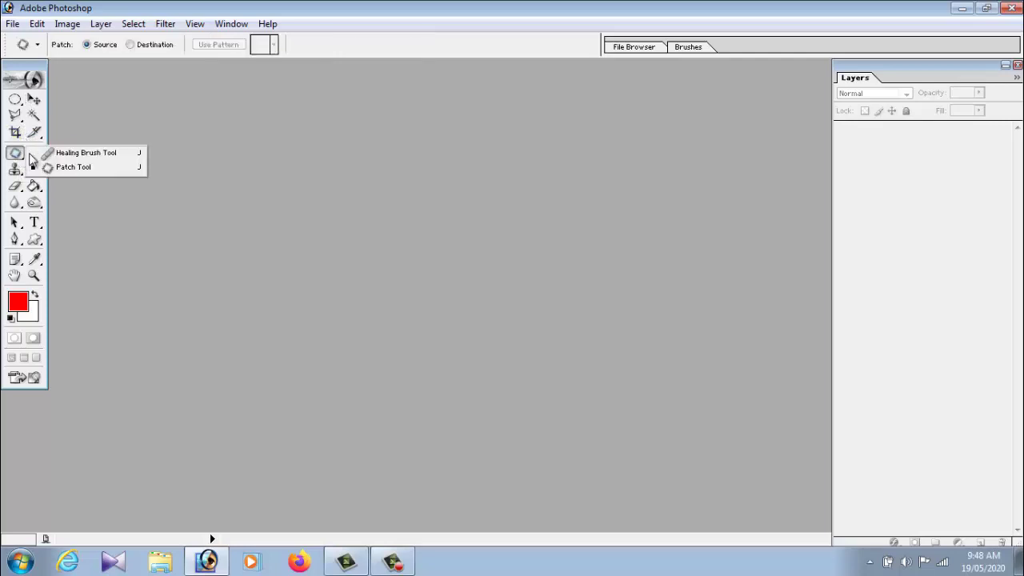
{"action": "left_click", "coordinate": [69, 155]}
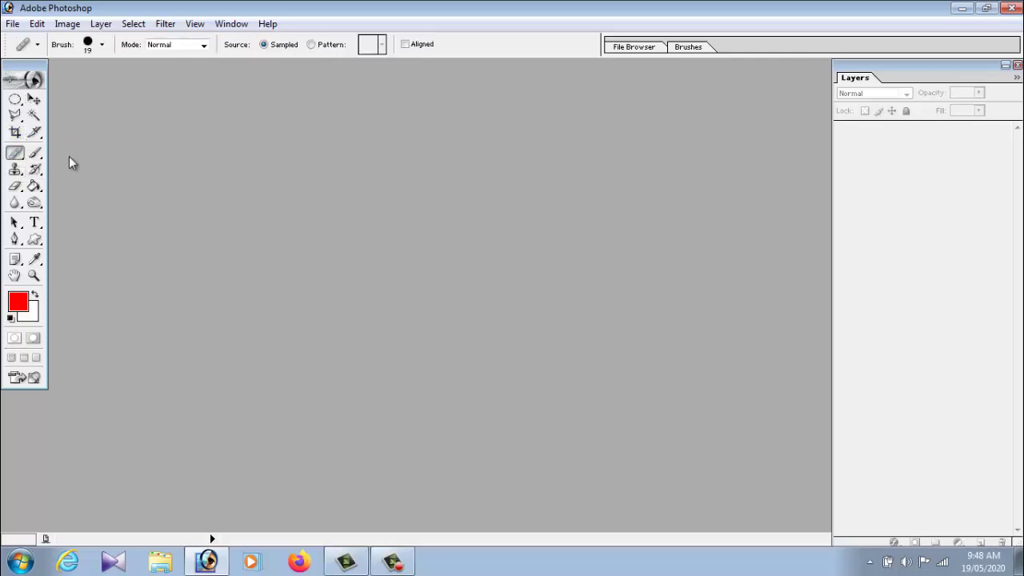
{"action": "left_click", "coordinate": [14, 152]}
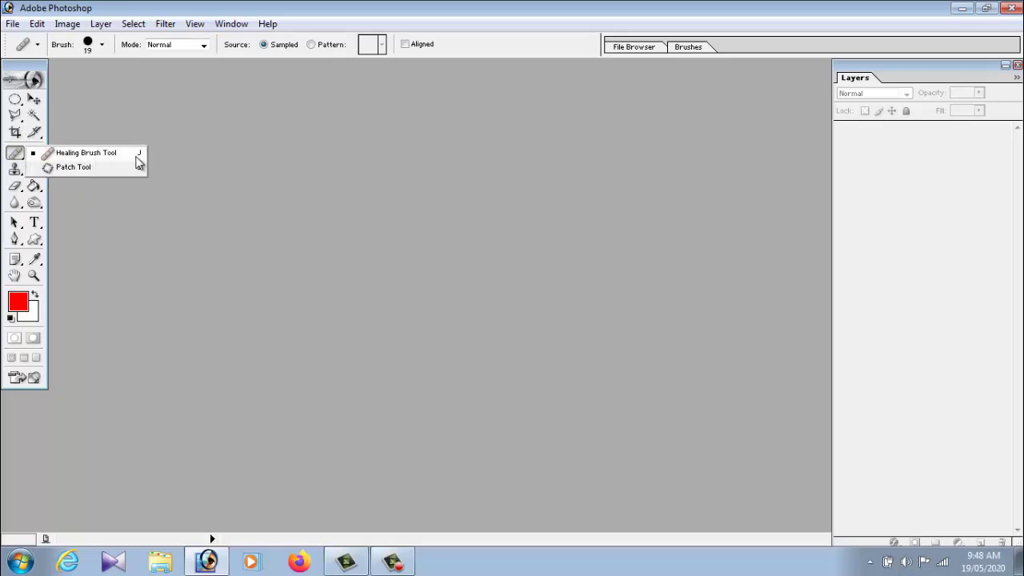
{"action": "left_click", "coordinate": [85, 157]}
{"action": "left_click", "coordinate": [15, 153]}
{"action": "left_click", "coordinate": [73, 154]}
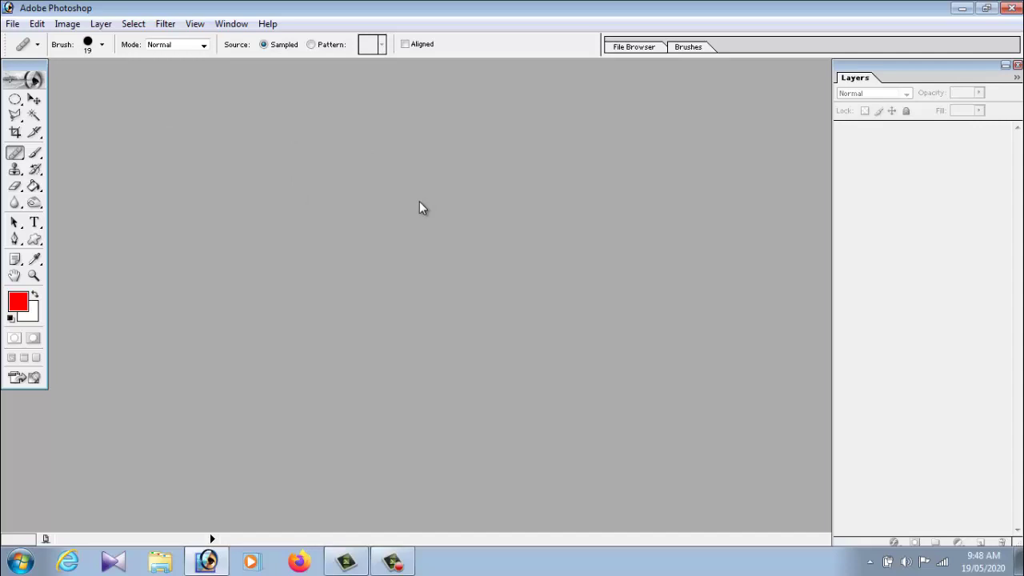
{"action": "left_click", "coordinate": [12, 24]}
{"action": "left_click", "coordinate": [24, 59]}
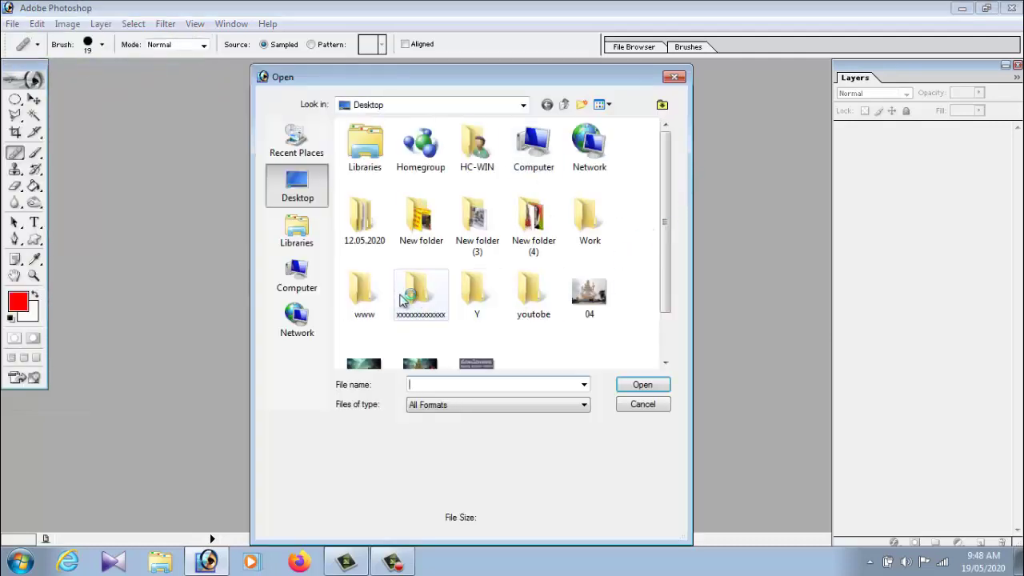
{"action": "double_click", "coordinate": [592, 224]}
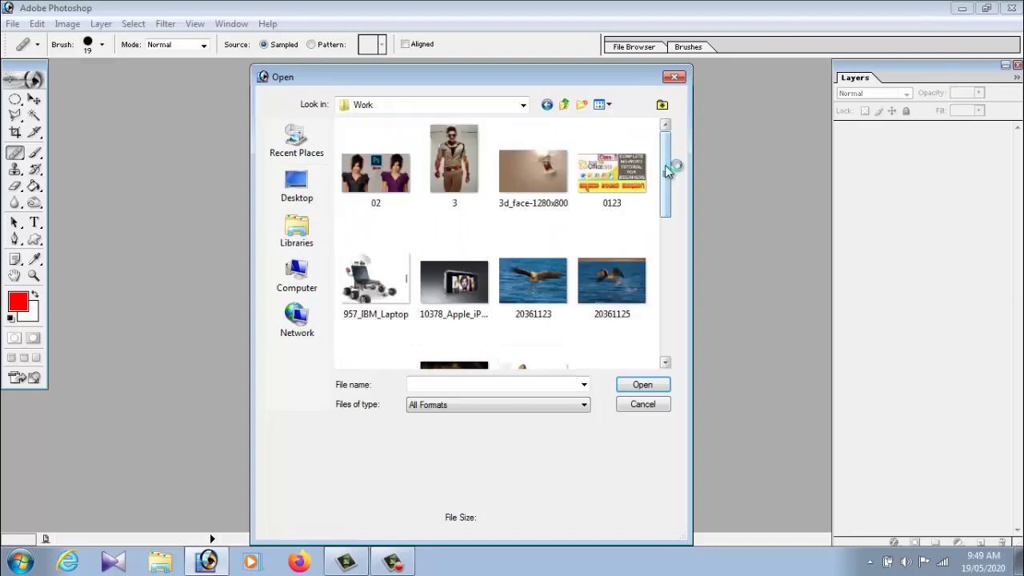
{"action": "mouse_move", "coordinate": [666, 201]}
{"action": "left_mouse_down"}
{"action": "mouse_move", "coordinate": [668, 316]}
{"action": "mouse_move", "coordinate": [670, 146]}
{"action": "left_mouse_up"}
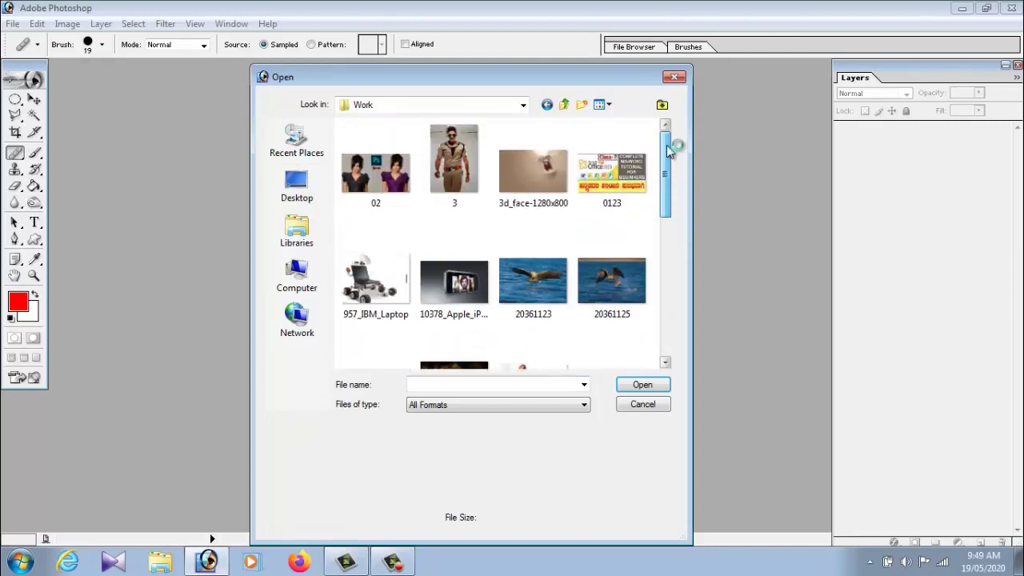
{"action": "left_click", "coordinate": [547, 105]}
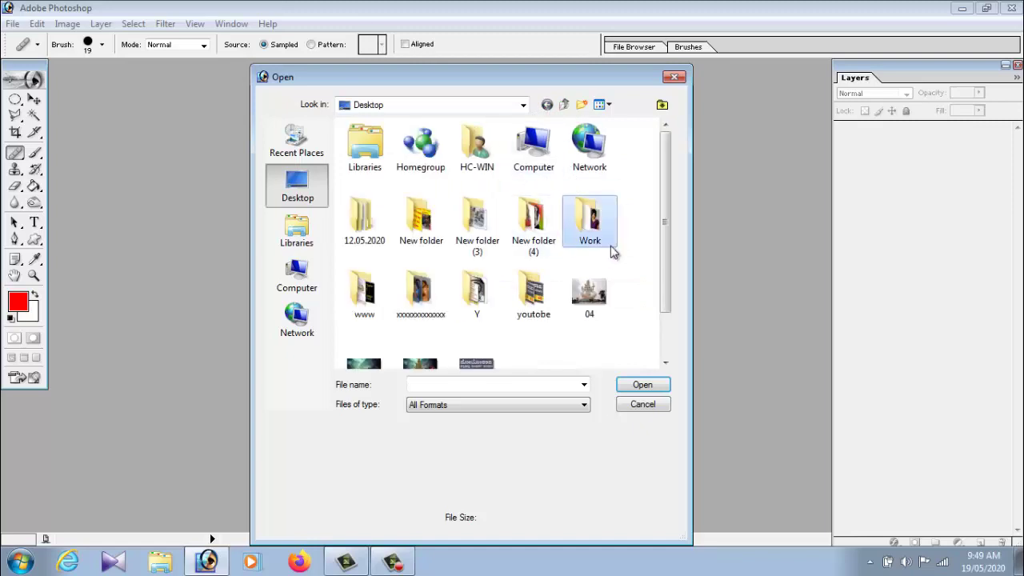
{"action": "left_click_drag", "start_coordinate": [669, 258], "coordinate": [667, 283]}
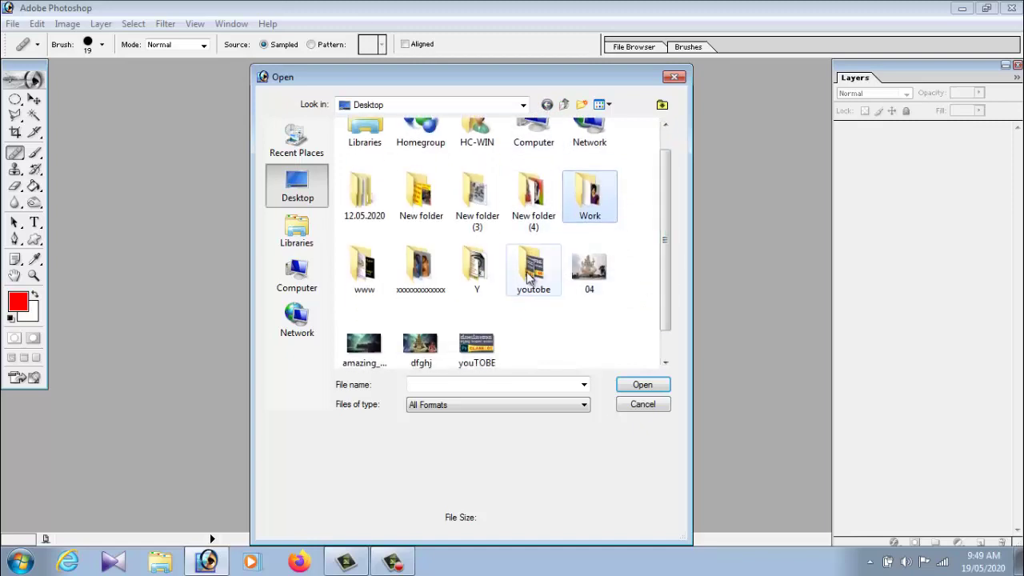
{"action": "double_click", "coordinate": [533, 272]}
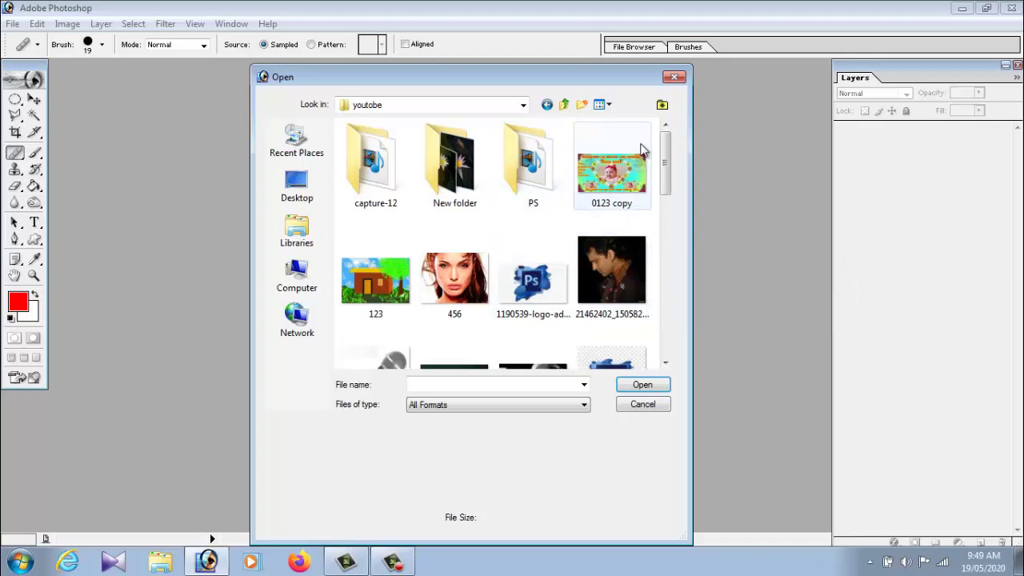
{"action": "left_click", "coordinate": [548, 106]}
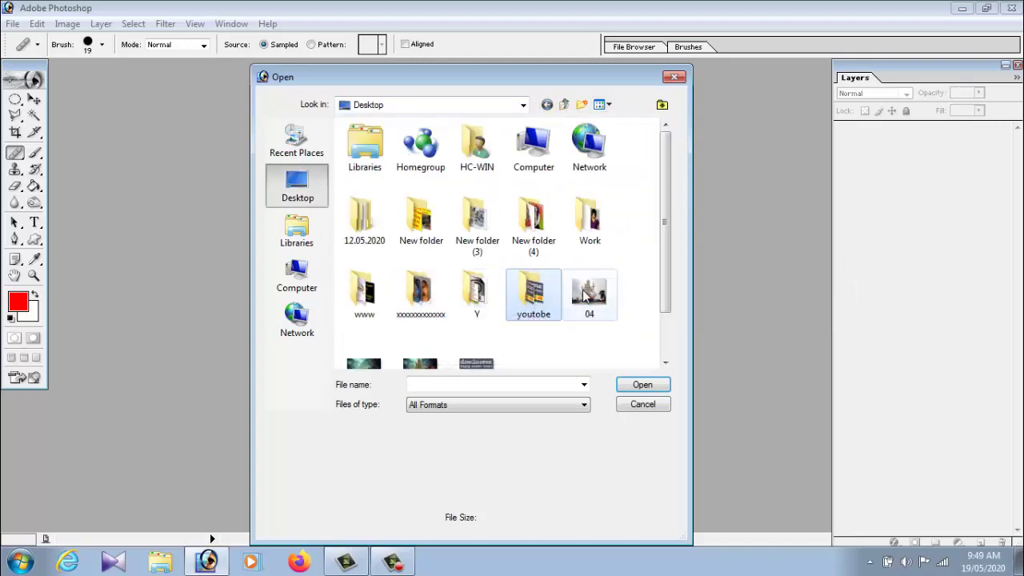
{"action": "double_click", "coordinate": [364, 294]}
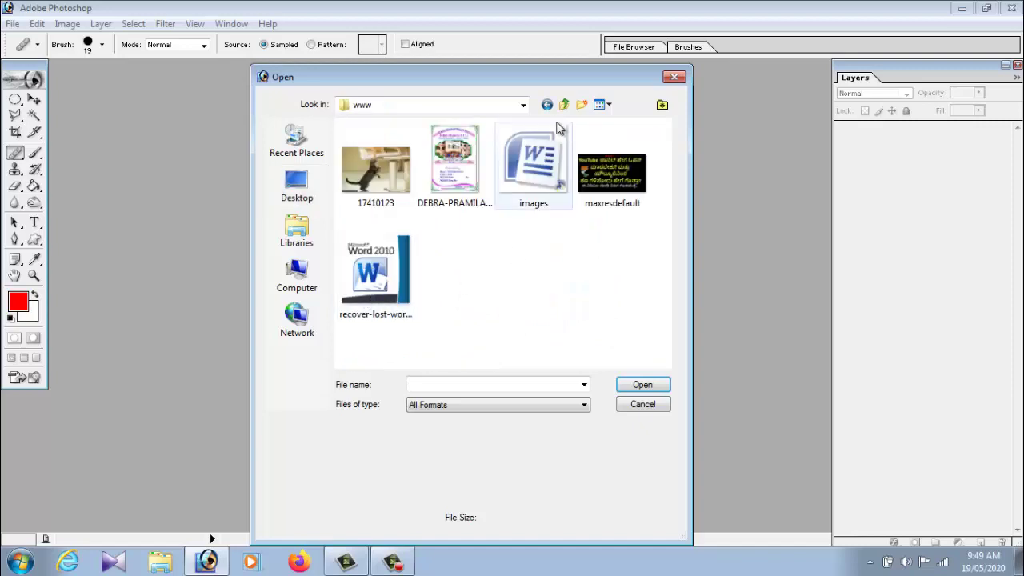
{"action": "left_click", "coordinate": [547, 105]}
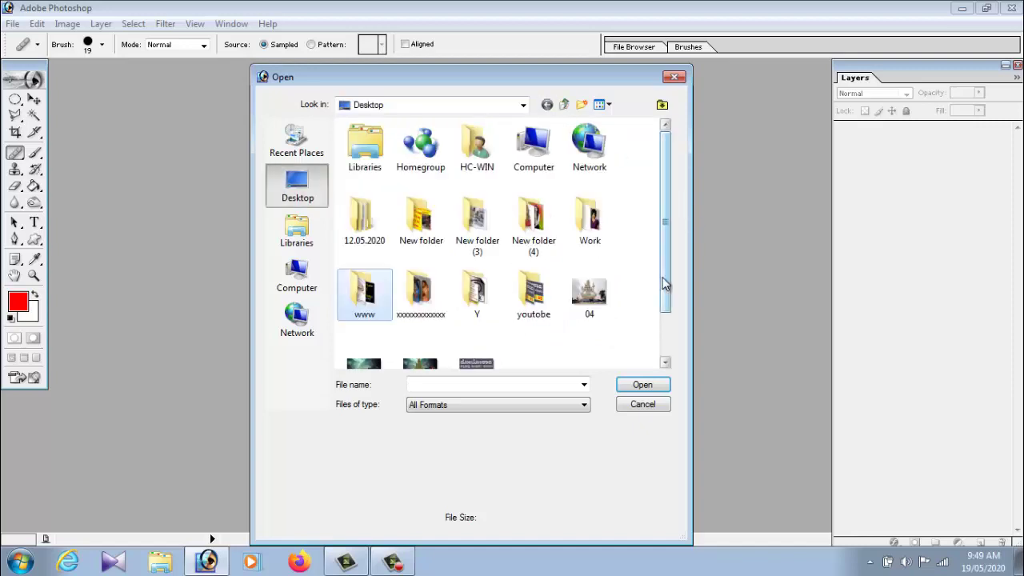
{"action": "left_click_drag", "start_coordinate": [666, 251], "coordinate": [670, 316]}
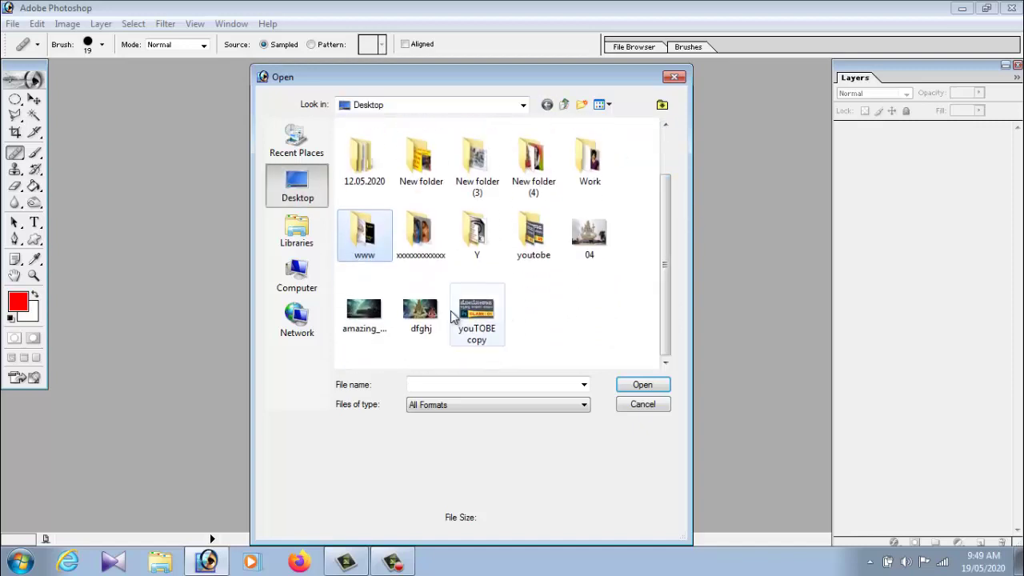
{"action": "double_click", "coordinate": [422, 238]}
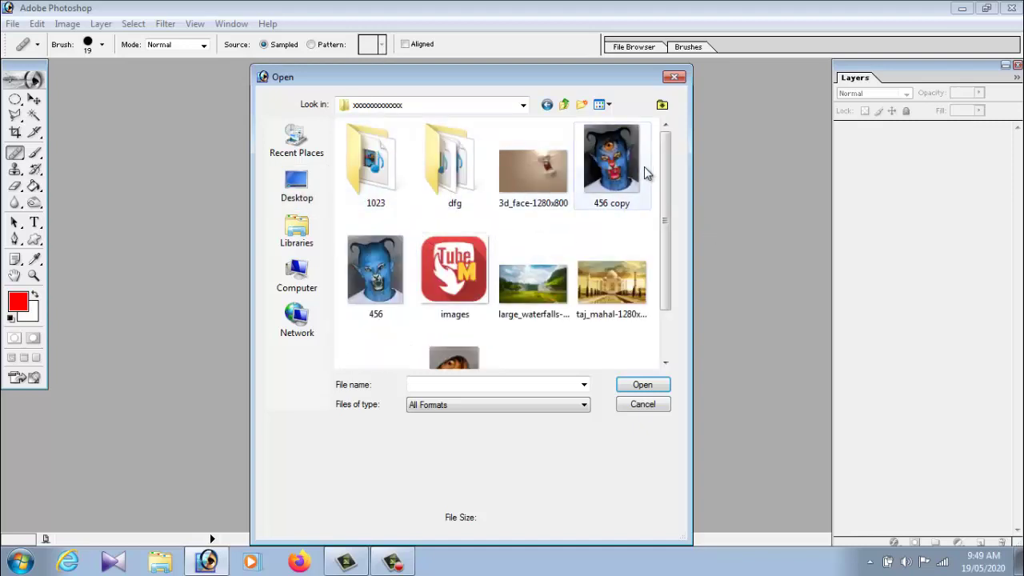
{"action": "left_click_drag", "start_coordinate": [667, 178], "coordinate": [671, 198]}
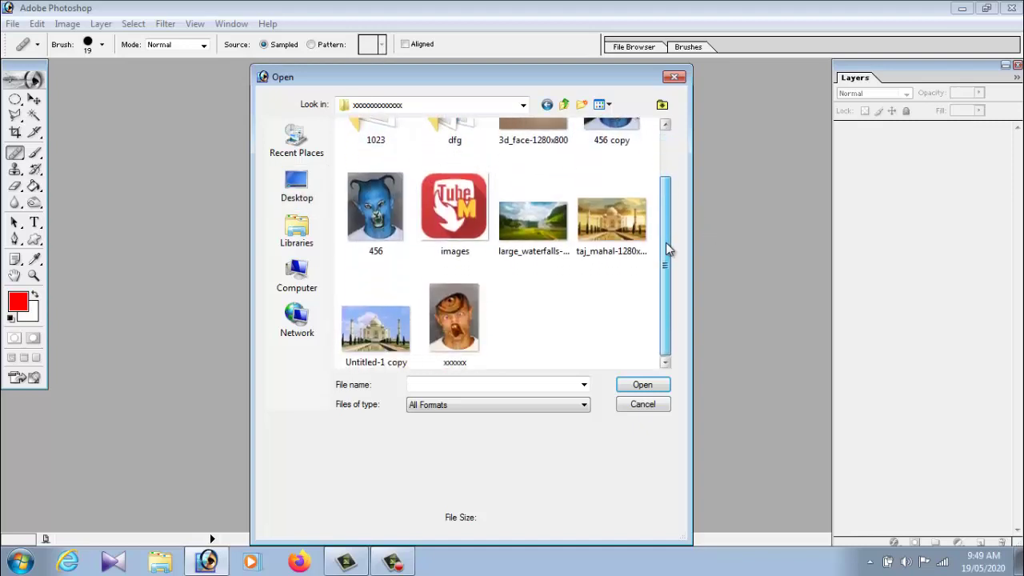
{"action": "left_click", "coordinate": [674, 77]}
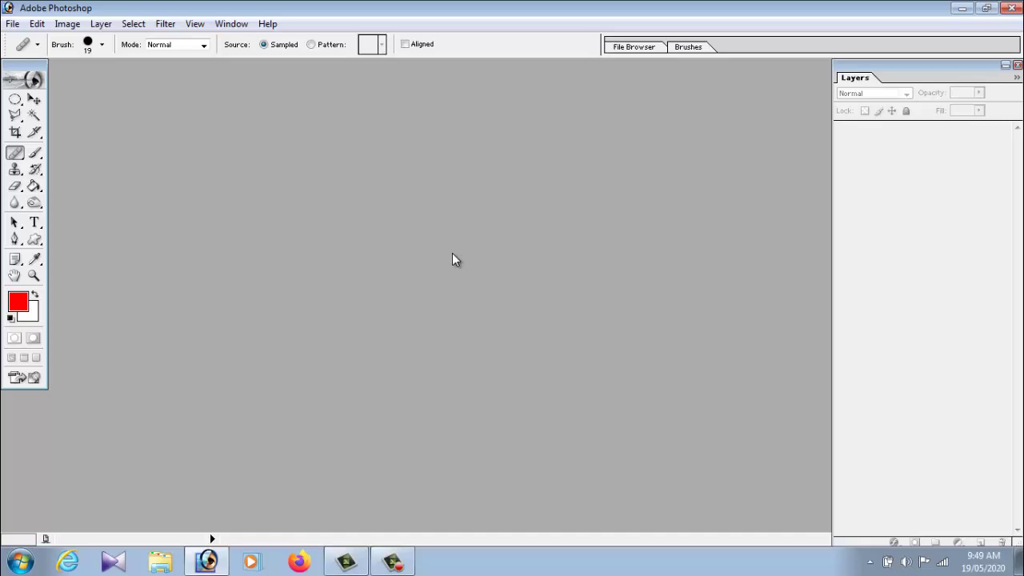
In the Open dialog, browse to the PHOTOS\My photos folder on drive D:
{"action": "left_click", "coordinate": [13, 24]}
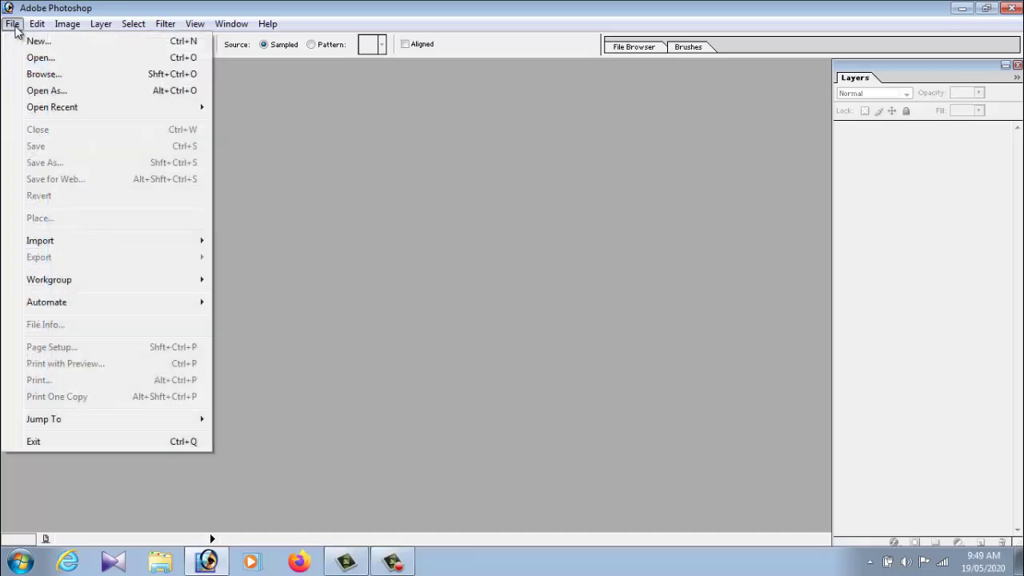
{"action": "left_click", "coordinate": [26, 59]}
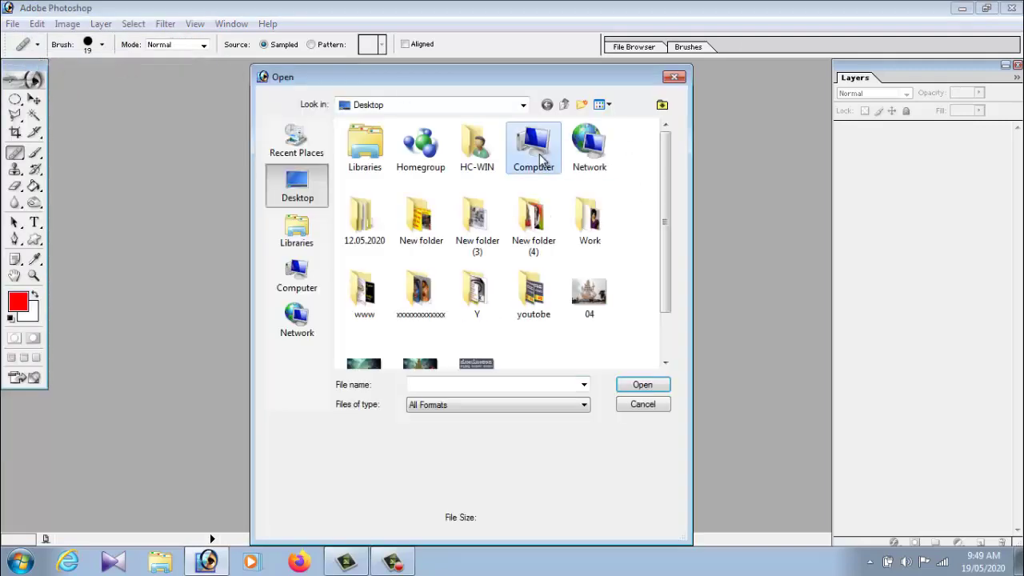
{"action": "double_click", "coordinate": [534, 160]}
{"action": "double_click", "coordinate": [475, 199]}
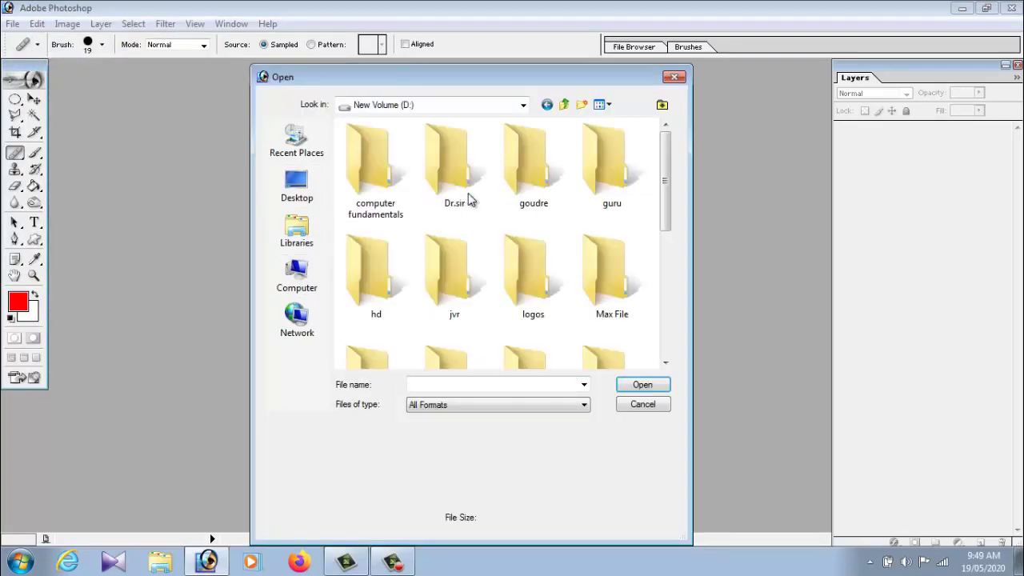
{"action": "left_click_drag", "start_coordinate": [665, 160], "coordinate": [672, 266]}
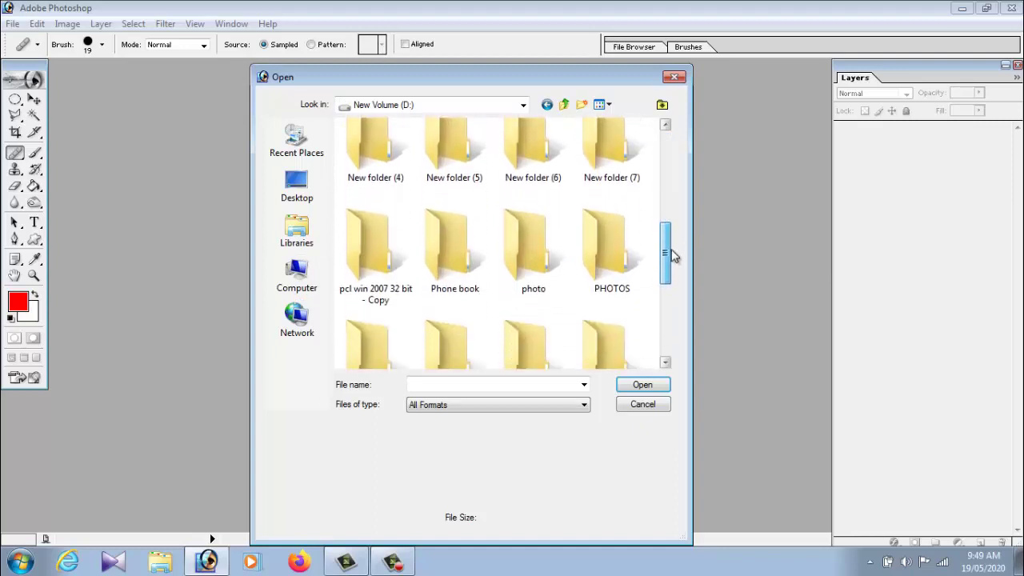
{"action": "double_click", "coordinate": [624, 224]}
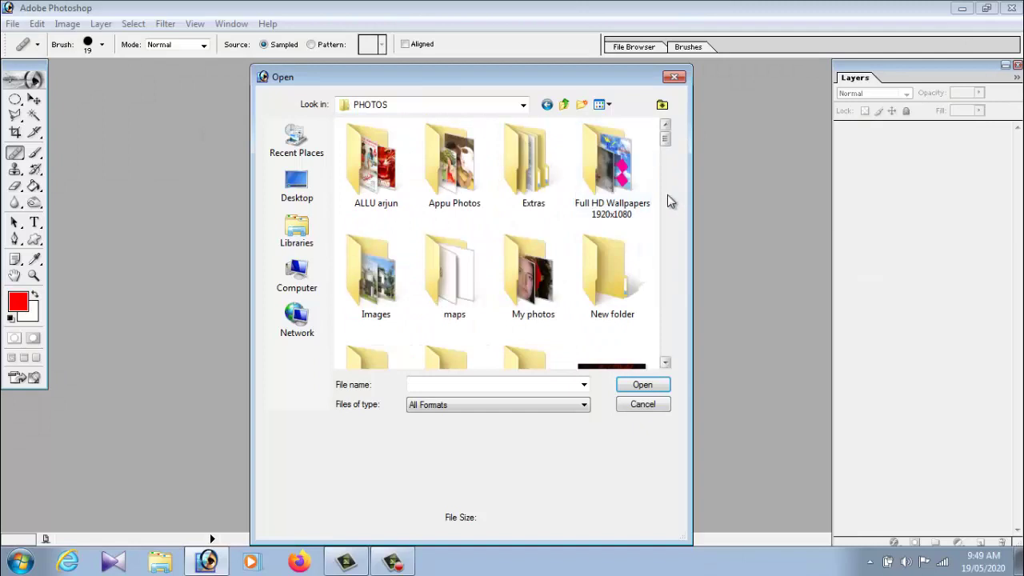
{"action": "double_click", "coordinate": [555, 279]}
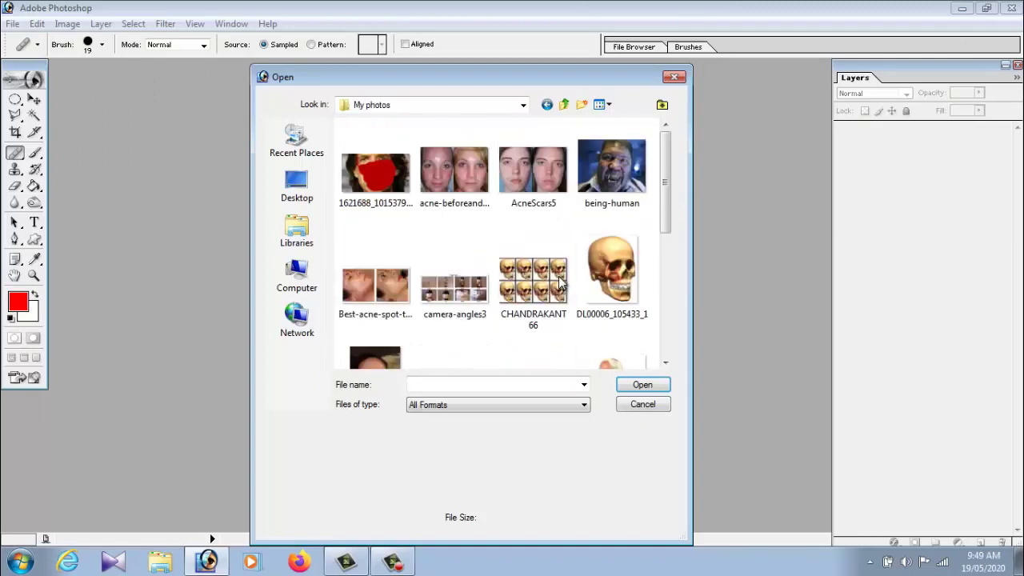
Open AcneScars5.jpg after briefly previewing dsc01254
{"action": "left_click", "coordinate": [538, 180]}
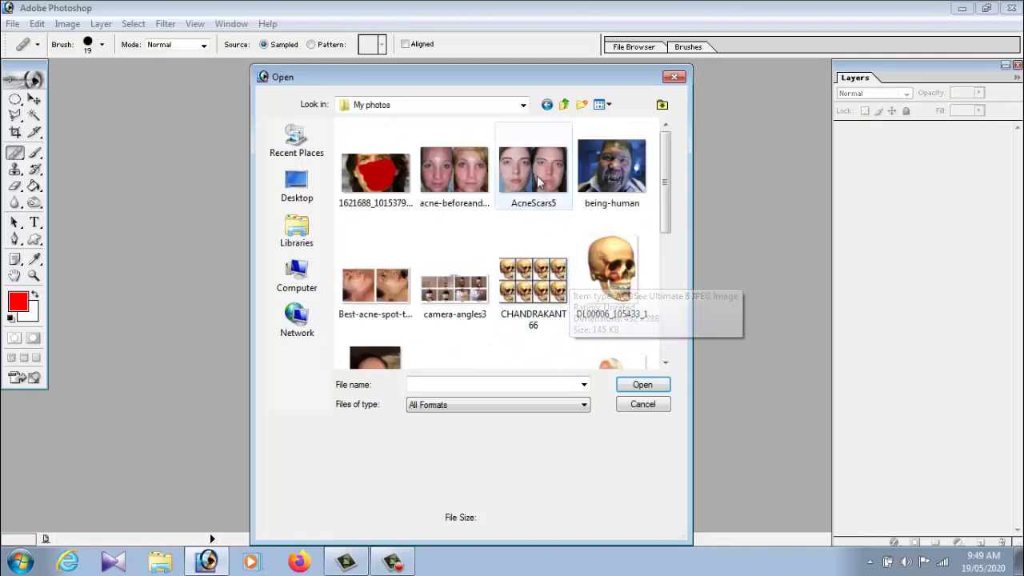
{"action": "scroll", "coordinate": [546, 223], "scroll_direction": "down", "scroll_amount": 2}
{"action": "scroll", "coordinate": [544, 236], "scroll_direction": "up", "scroll_amount": 2}
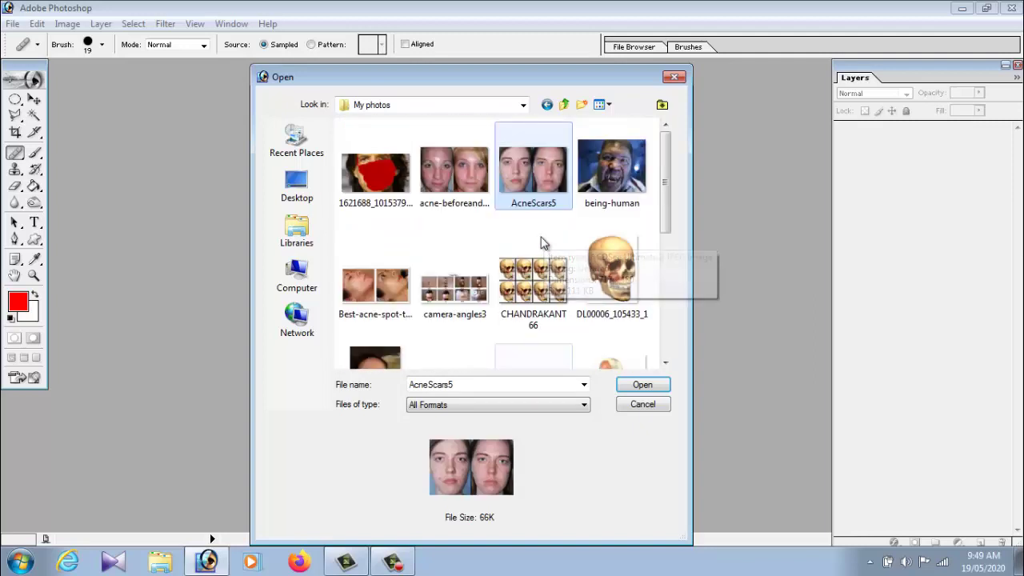
{"action": "scroll", "coordinate": [576, 296], "scroll_direction": "down", "scroll_amount": 3}
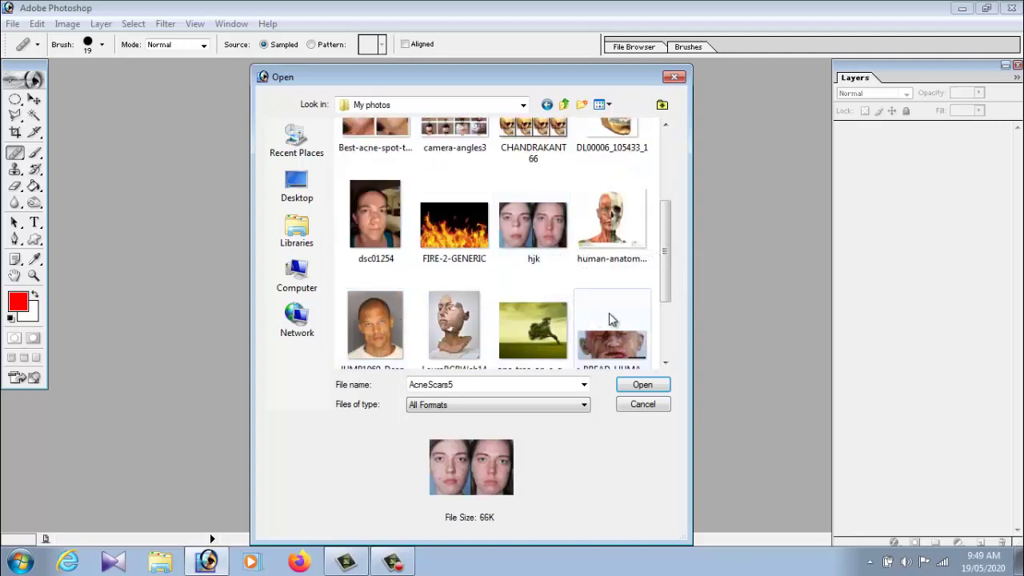
{"action": "left_click", "coordinate": [393, 236]}
{"action": "scroll", "coordinate": [511, 246], "scroll_direction": "up", "scroll_amount": 3}
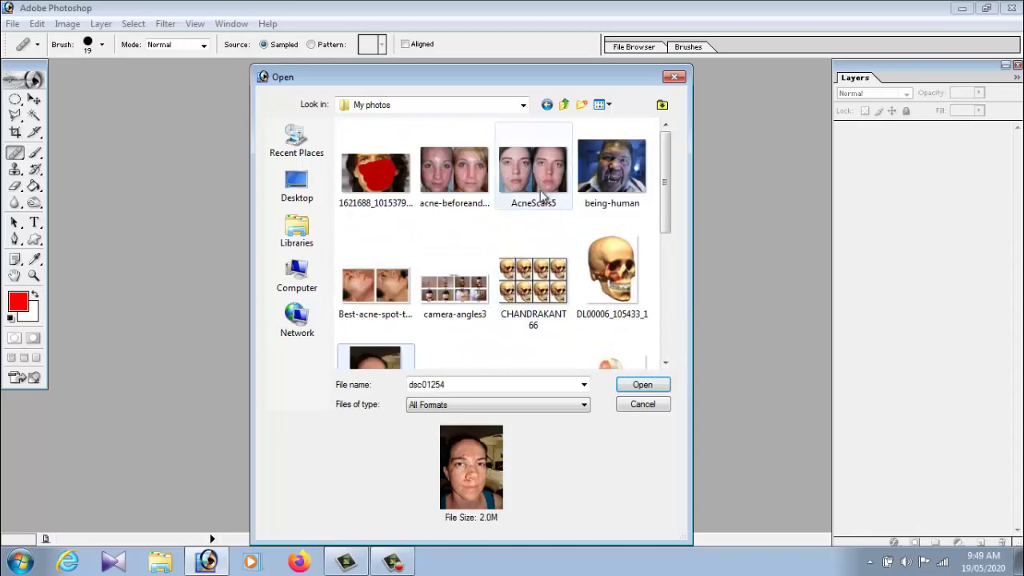
{"action": "left_click", "coordinate": [540, 185]}
{"action": "left_click", "coordinate": [642, 384]}
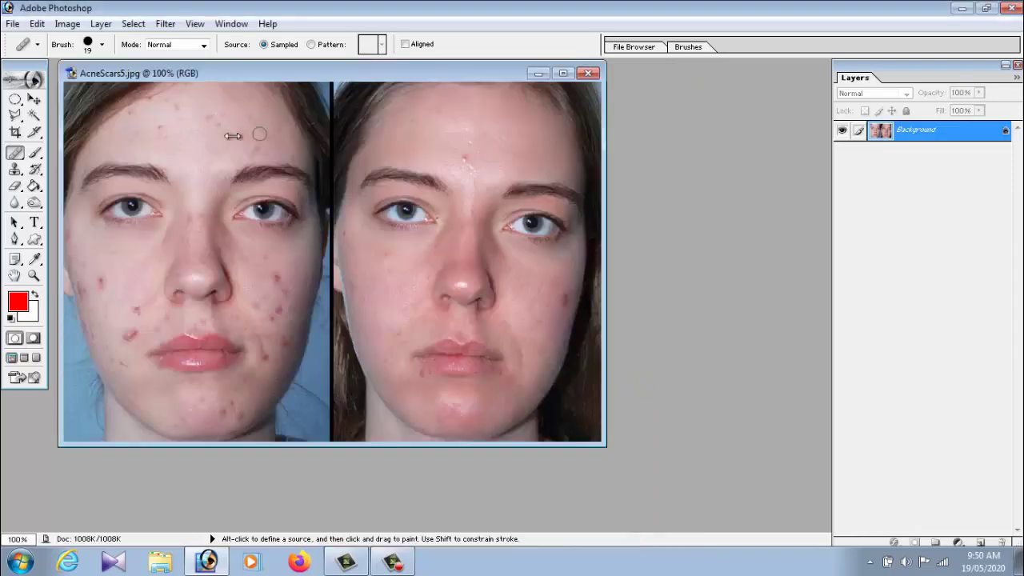
Maximize the AcneScars5.jpg document window
{"action": "left_click", "coordinate": [563, 73]}
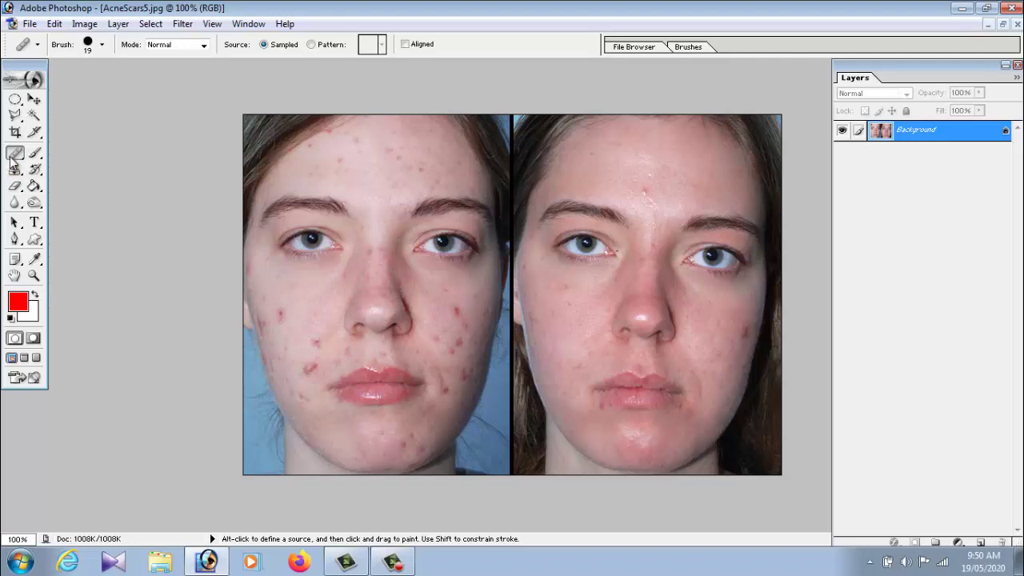
{"action": "left_click", "coordinate": [376, 162]}
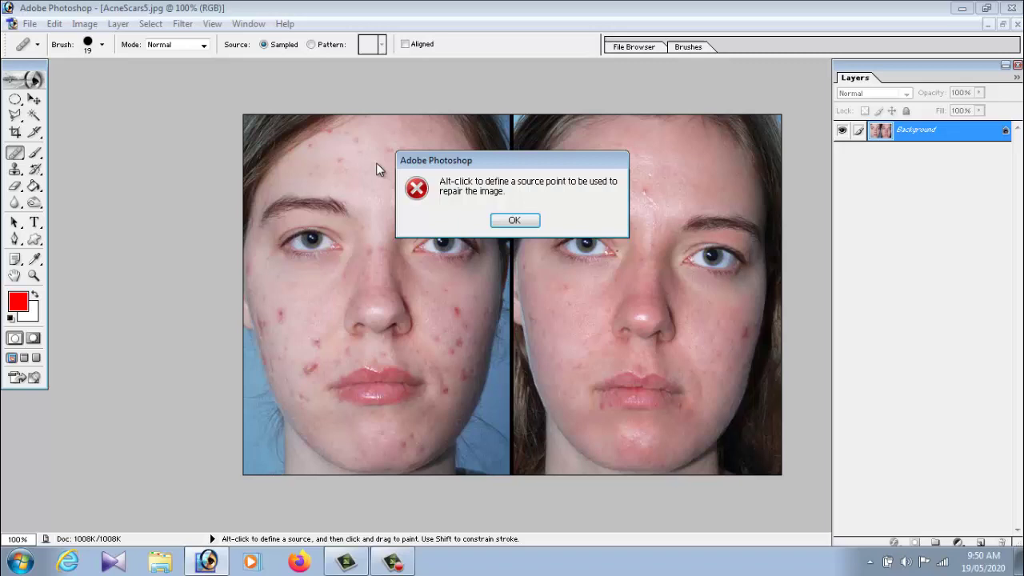
{"action": "left_click", "coordinate": [510, 223]}
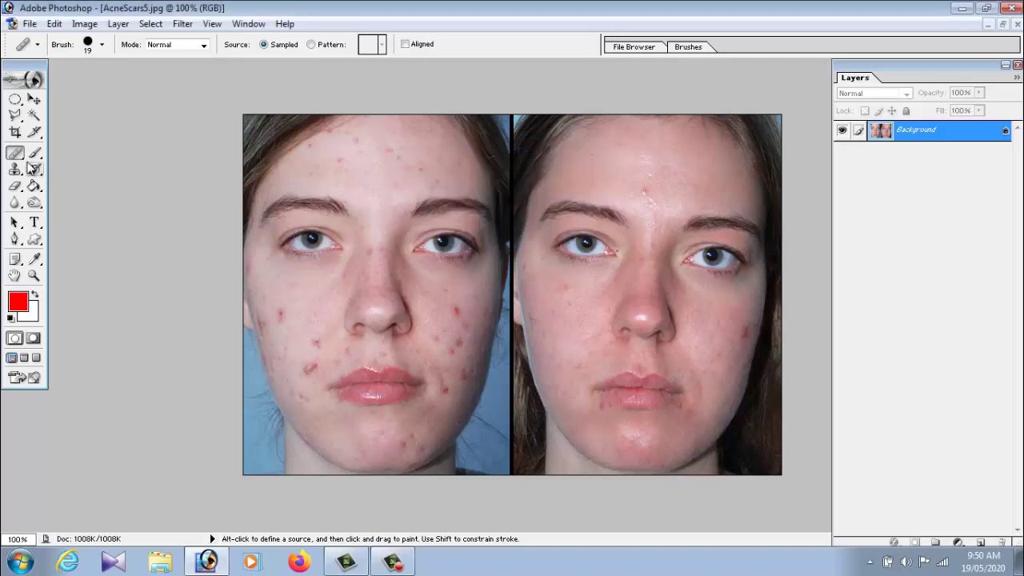
{"action": "left_click", "coordinate": [366, 171]}
{"action": "left_click", "coordinate": [514, 220]}
{"action": "left_click", "coordinate": [358, 177]}
{"action": "left_click", "coordinate": [514, 220]}
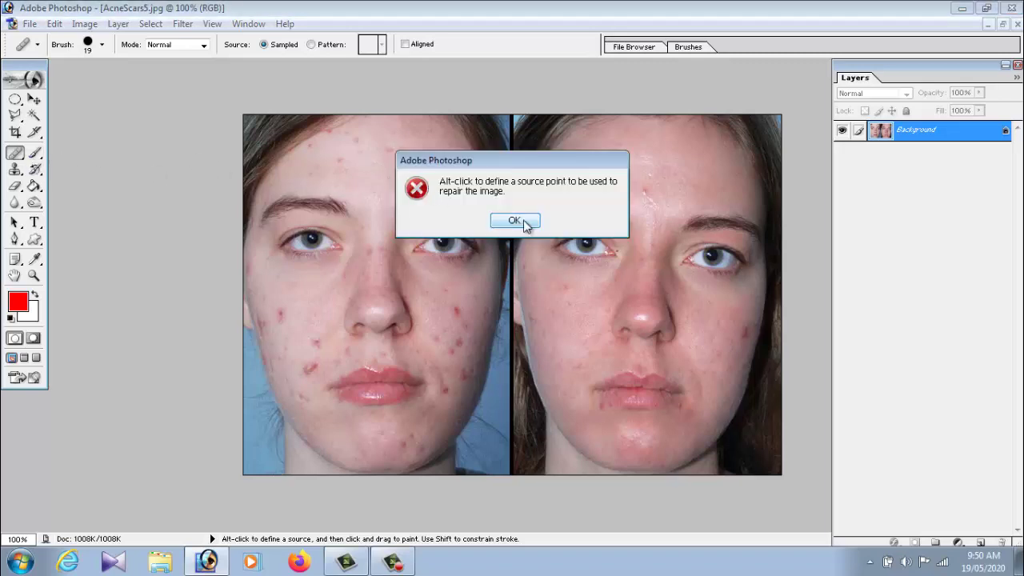
{"action": "left_click", "coordinate": [354, 179]}
{"action": "left_click", "coordinate": [516, 220]}
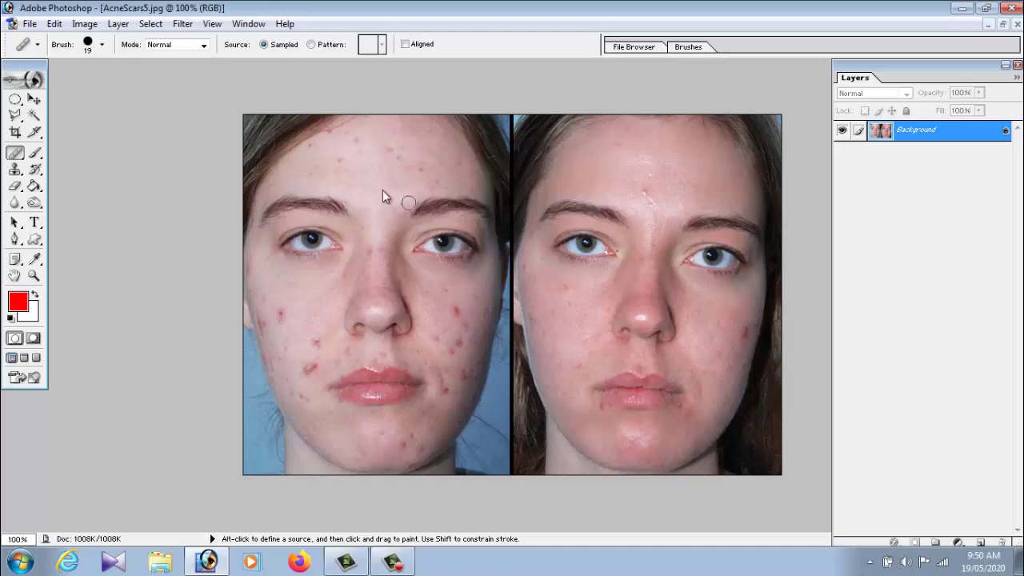
{"action": "left_click", "coordinate": [390, 244]}
{"action": "left_click", "coordinate": [516, 220]}
{"action": "left_click", "coordinate": [425, 204]}
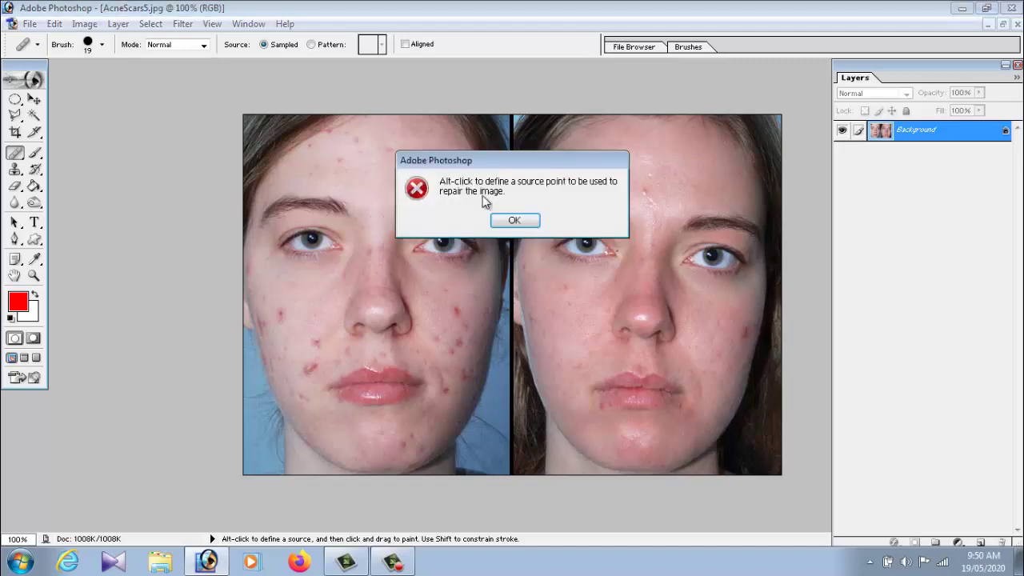
{"action": "left_click", "coordinate": [516, 220]}
{"action": "left_click", "coordinate": [318, 350]}
{"action": "left_click", "coordinate": [514, 221]}
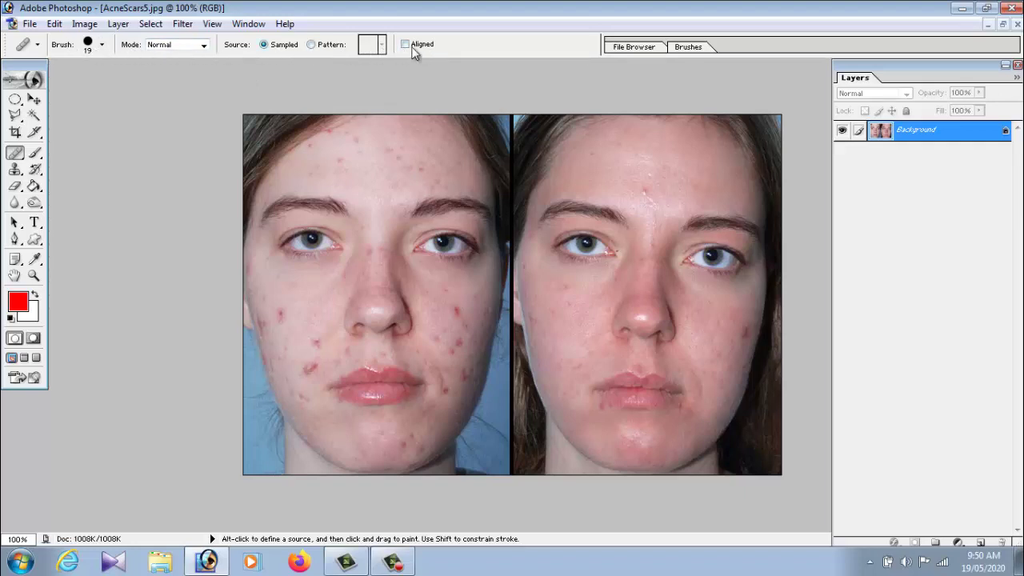
{"action": "left_click", "coordinate": [15, 157]}
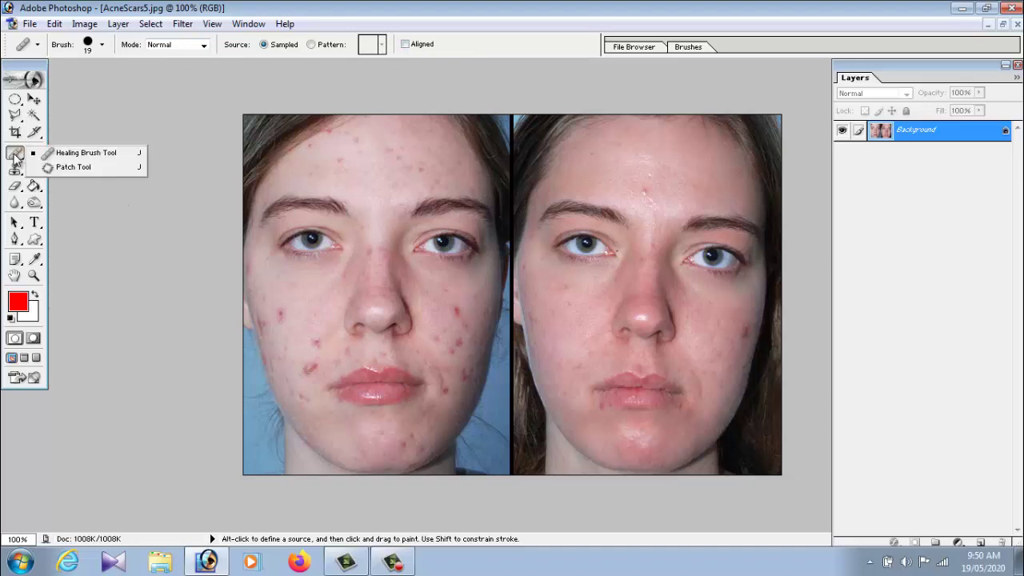
{"action": "left_click", "coordinate": [72, 150]}
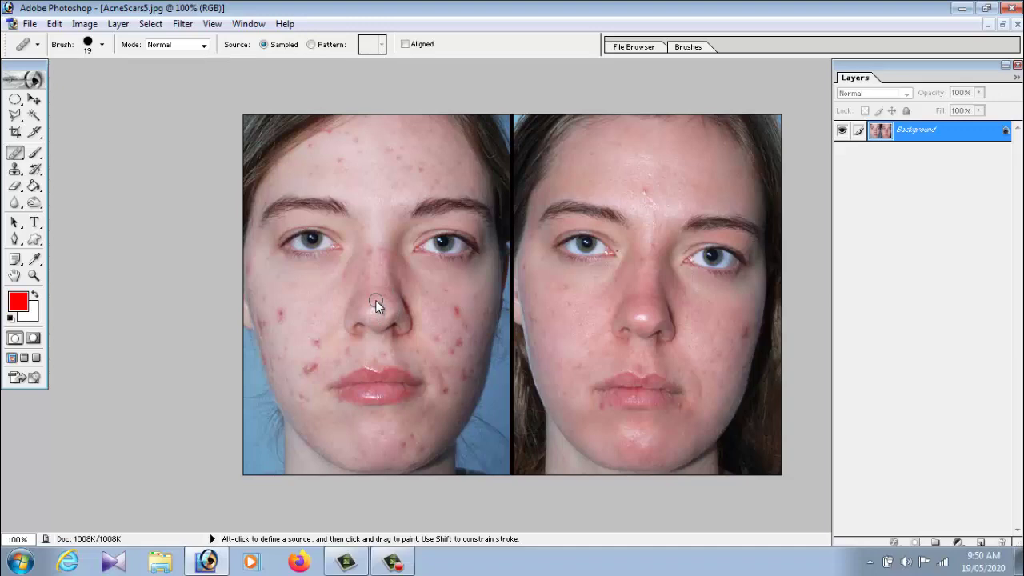
Frame the forehead and Alt-click clean forehead skin as the healing source
{"action": "scroll", "coordinate": [376, 304], "scroll_direction": "up", "scroll_amount": 1}
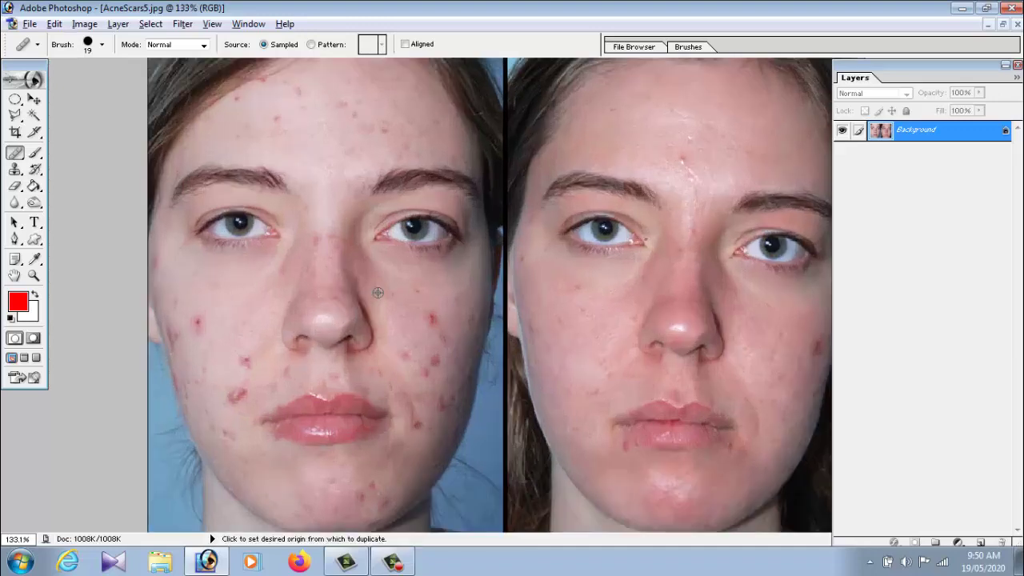
{"action": "scroll", "coordinate": [377, 300], "scroll_direction": "up", "scroll_amount": 1}
{"action": "scroll", "coordinate": [377, 293], "scroll_direction": "up", "scroll_amount": 1}
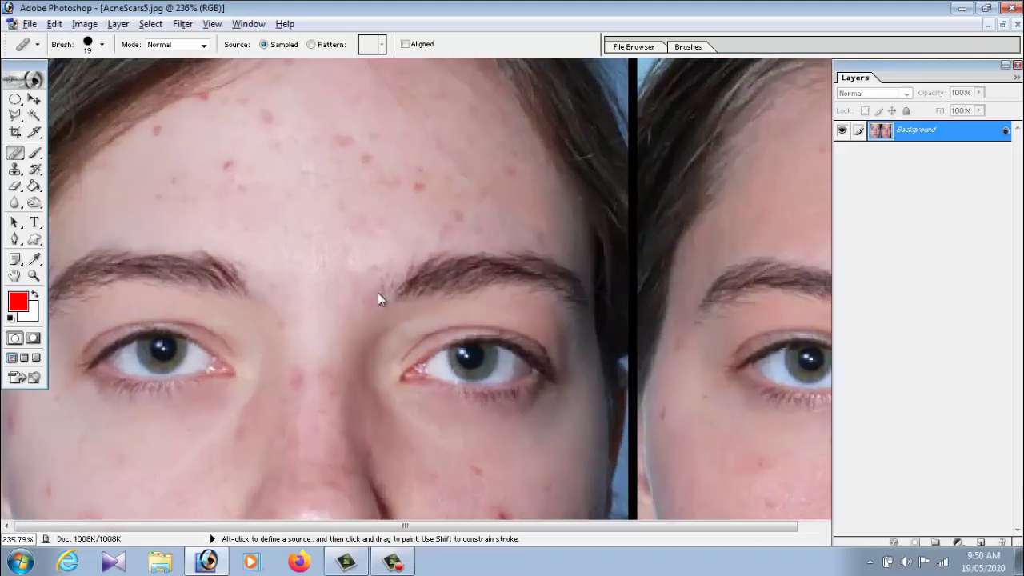
{"action": "scroll", "coordinate": [264, 397], "scroll_direction": "down", "scroll_amount": 3}
{"action": "scroll", "coordinate": [264, 398], "scroll_direction": "down", "scroll_amount": 2}
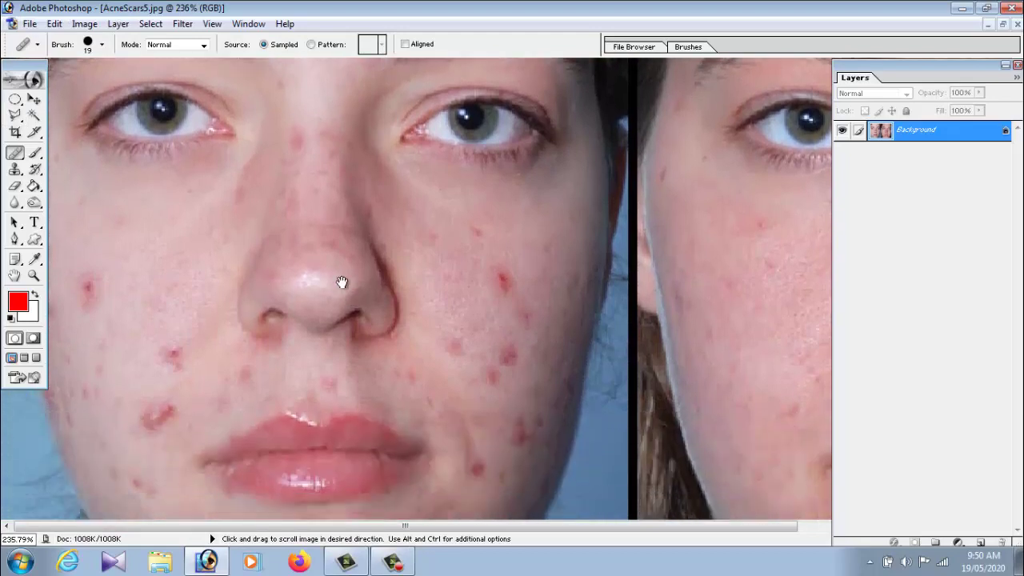
{"action": "scroll", "coordinate": [331, 405], "scroll_direction": "up", "scroll_amount": 3}
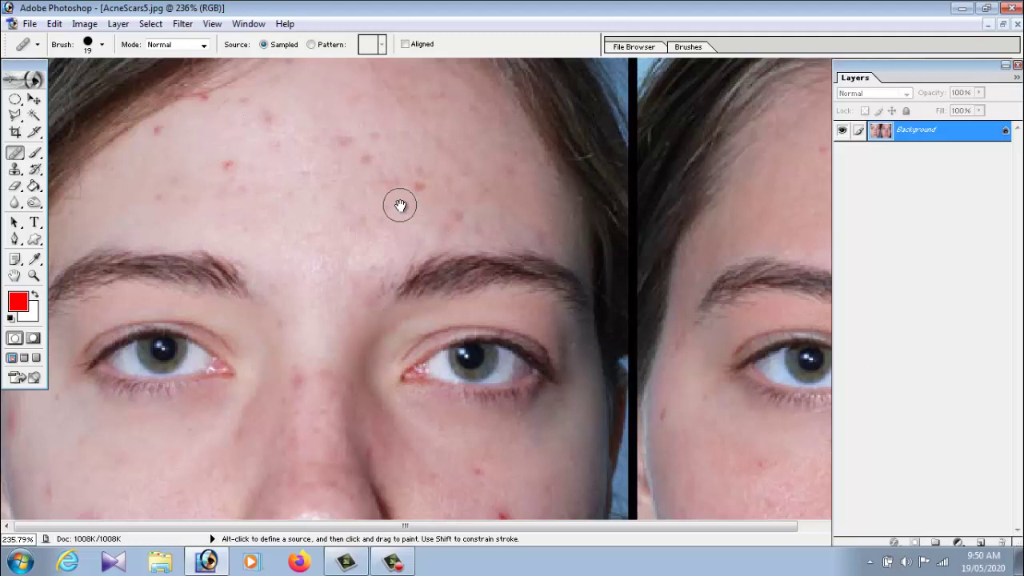
{"action": "key", "text": "alt"}
{"action": "left_click", "coordinate": [334, 162], "text": "alt"}
{"action": "left_click", "coordinate": [269, 176], "text": "alt"}
{"action": "key", "text": "alt"}
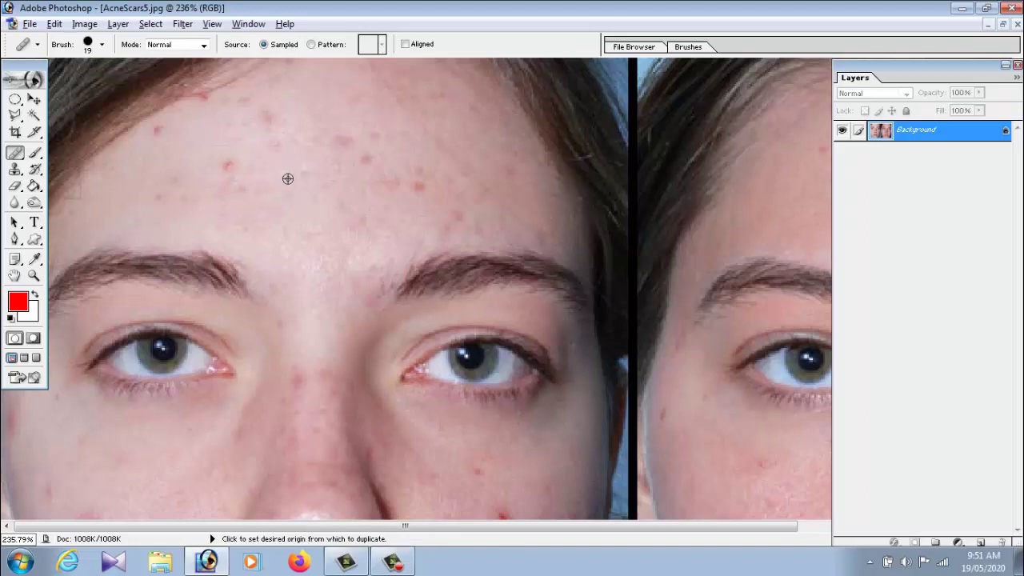
{"action": "left_click", "coordinate": [286, 168], "text": "alt"}
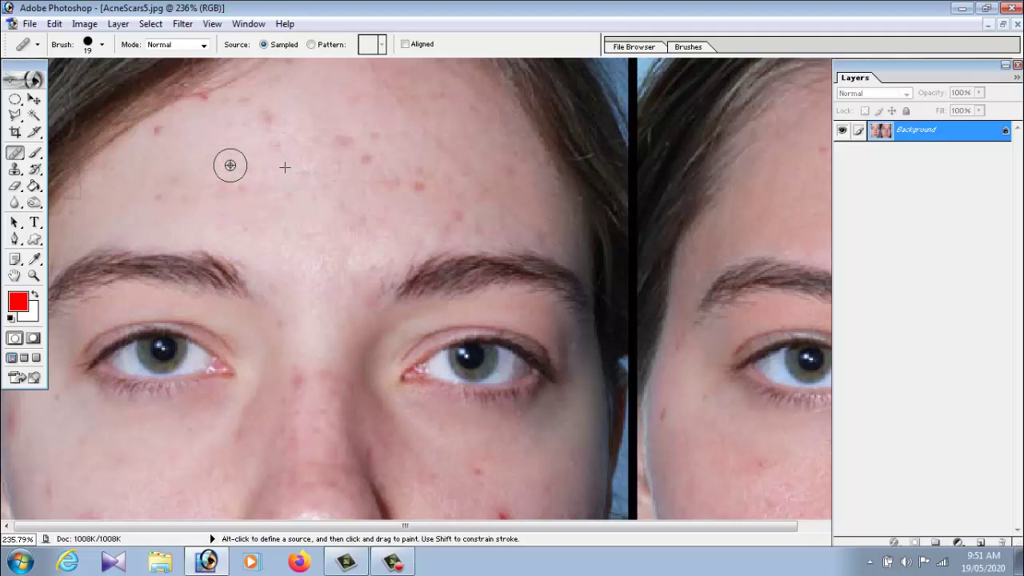
Heal the red spots on the upper forehead and near the hairline
{"action": "left_click_drag", "start_coordinate": [230, 166], "coordinate": [161, 135]}
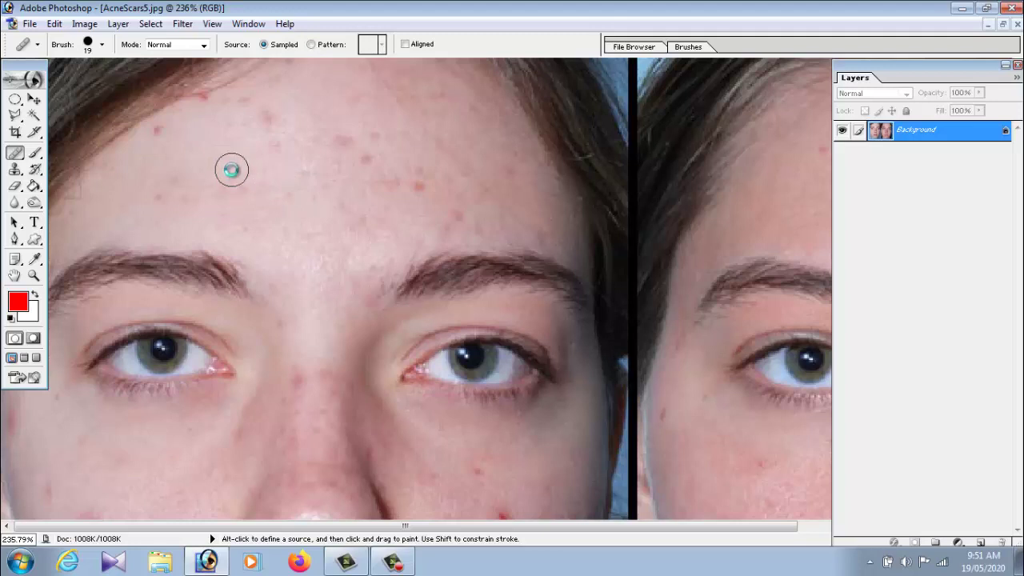
{"action": "left_click", "coordinate": [161, 135]}
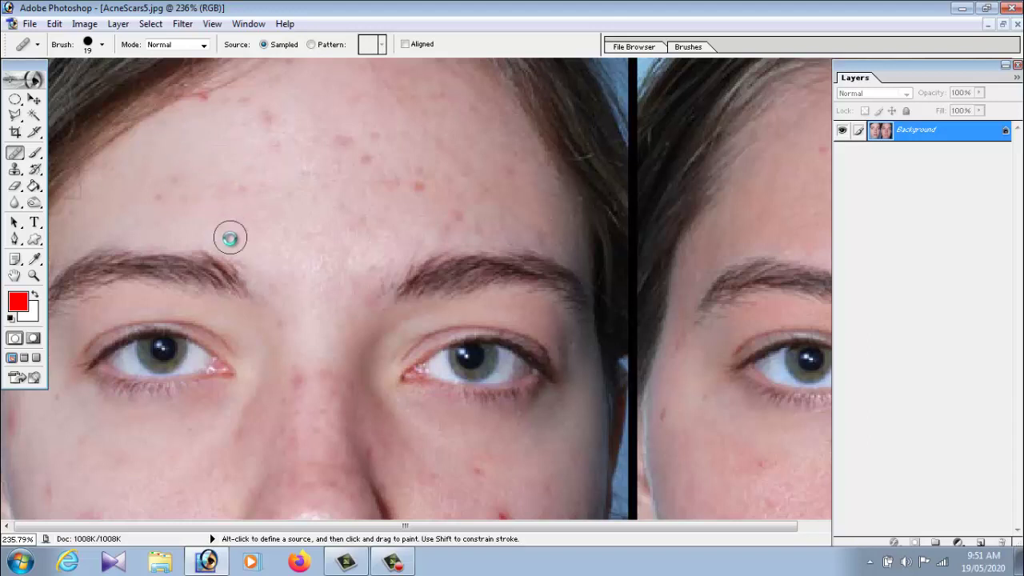
{"action": "left_click", "coordinate": [263, 119]}
{"action": "left_click_drag", "start_coordinate": [244, 108], "coordinate": [214, 102]}
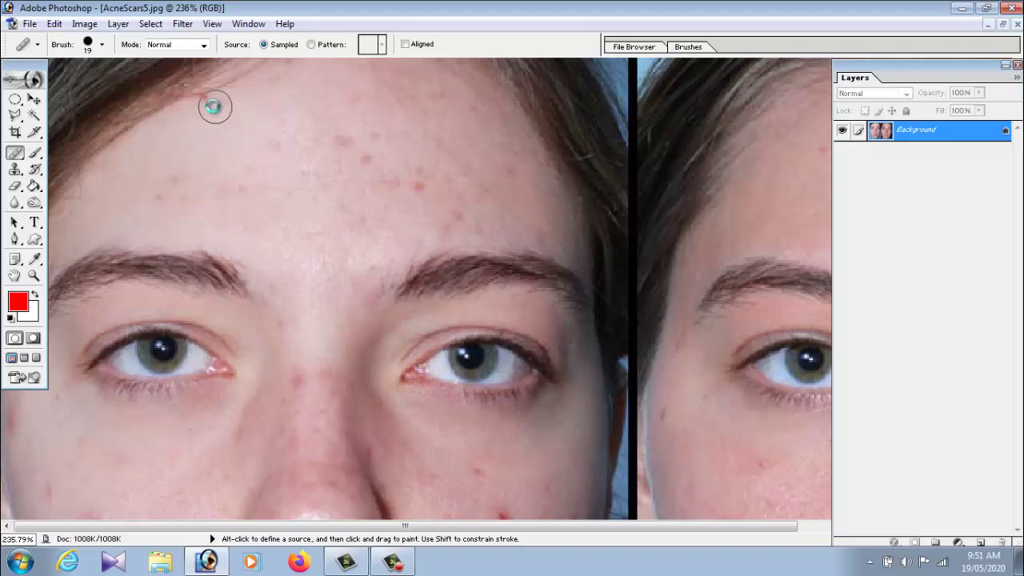
{"action": "left_click", "coordinate": [355, 150]}
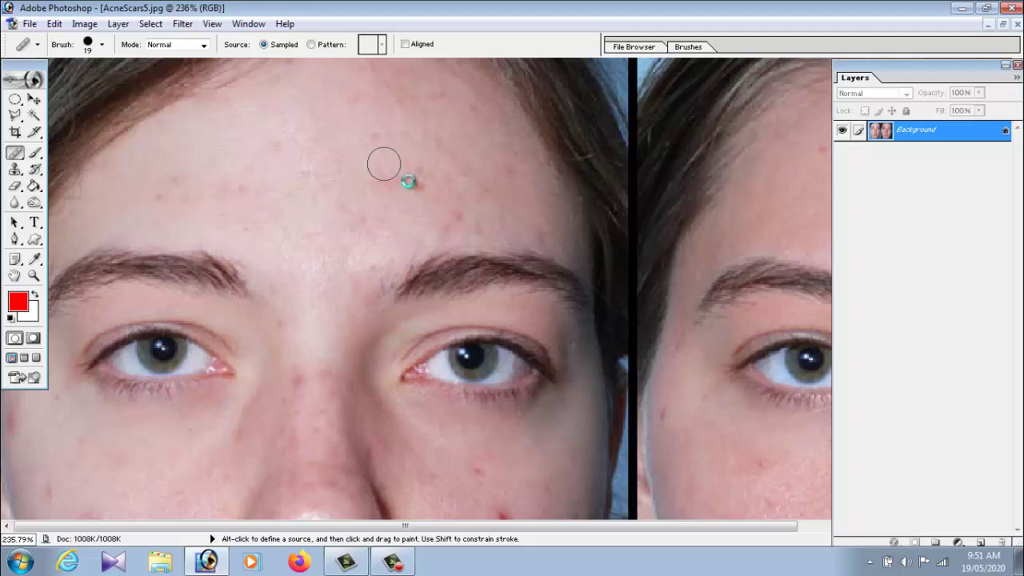
{"action": "left_click", "coordinate": [360, 109]}
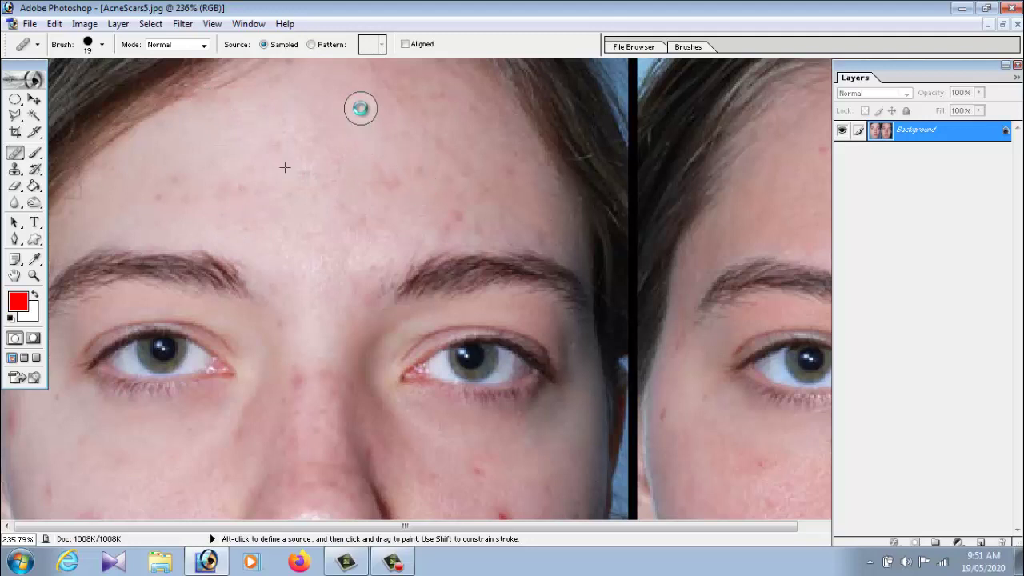
{"action": "left_click", "coordinate": [448, 214]}
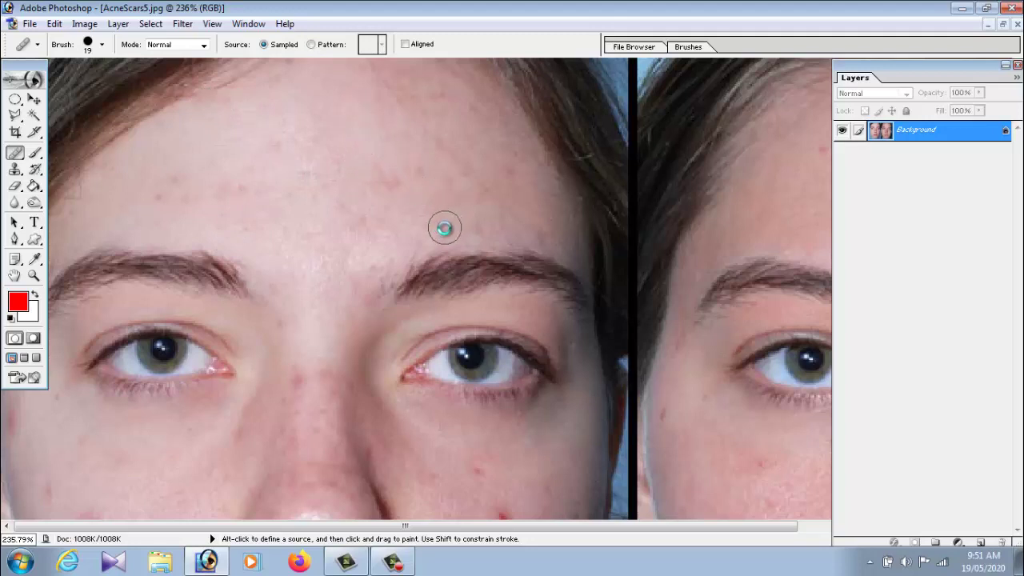
Heal the remaining forehead blemishes, including the spot above the left eyebrow
{"action": "left_click", "coordinate": [236, 192]}
{"action": "left_click", "coordinate": [183, 197]}
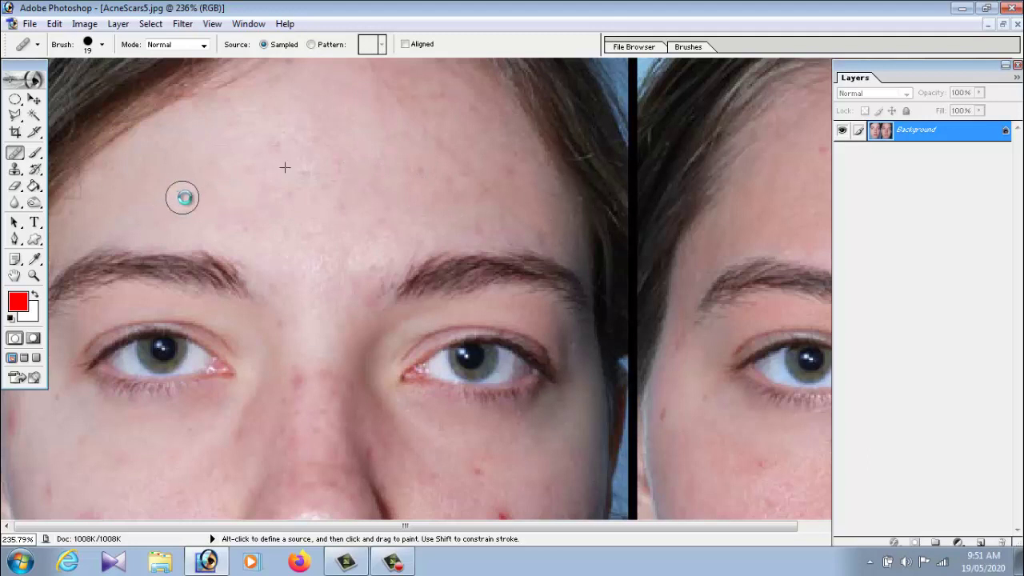
{"action": "left_click", "coordinate": [516, 168]}
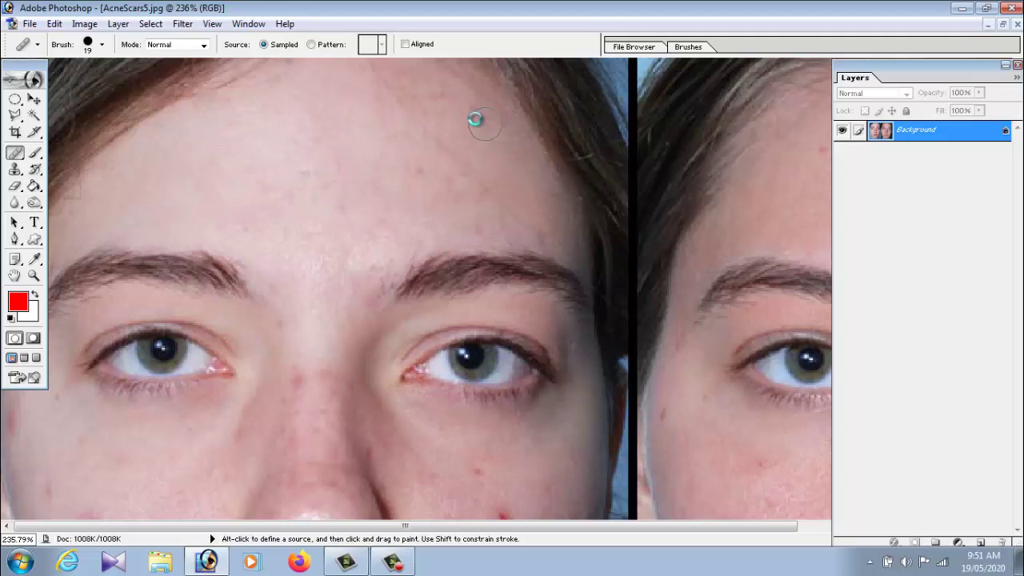
{"action": "left_click", "coordinate": [416, 169]}
{"action": "left_click", "coordinate": [385, 216]}
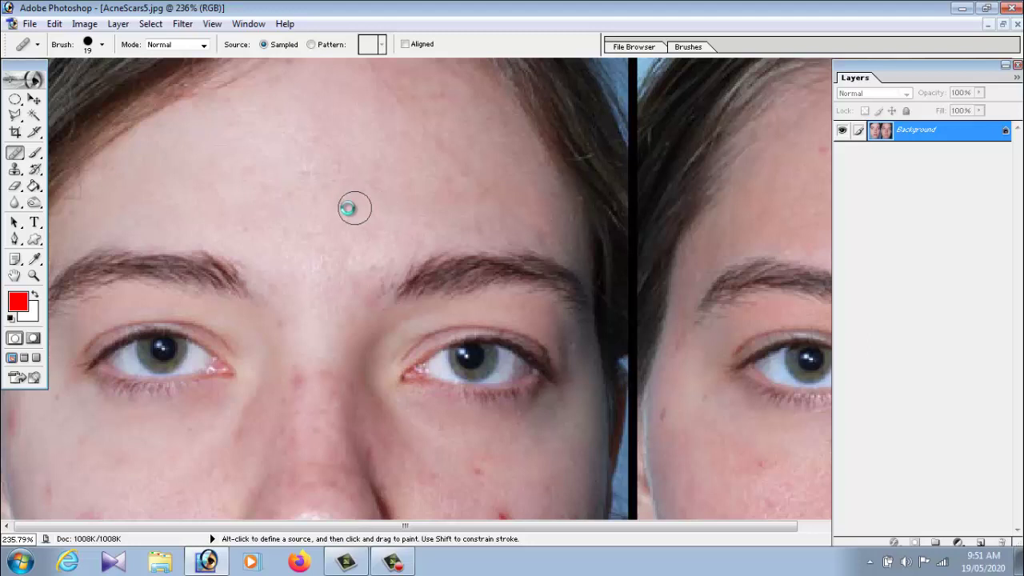
{"action": "left_click", "coordinate": [291, 199]}
Zoom out to both faces, sample clear skin and heal a cheek blemish
{"action": "key", "text": "ctrl+minus"}
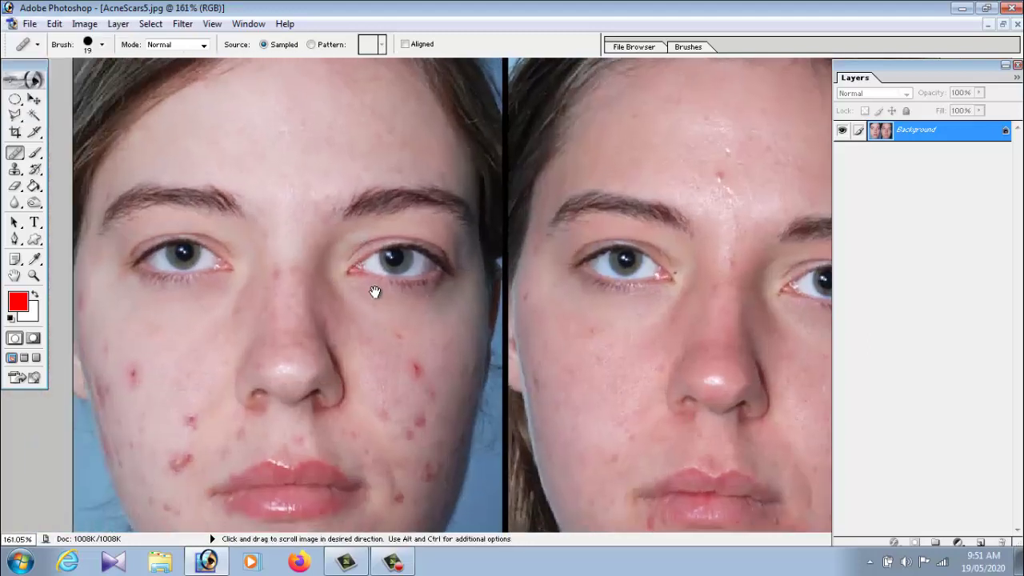
{"action": "left_click_drag", "start_coordinate": [374, 292], "coordinate": [392, 213]}
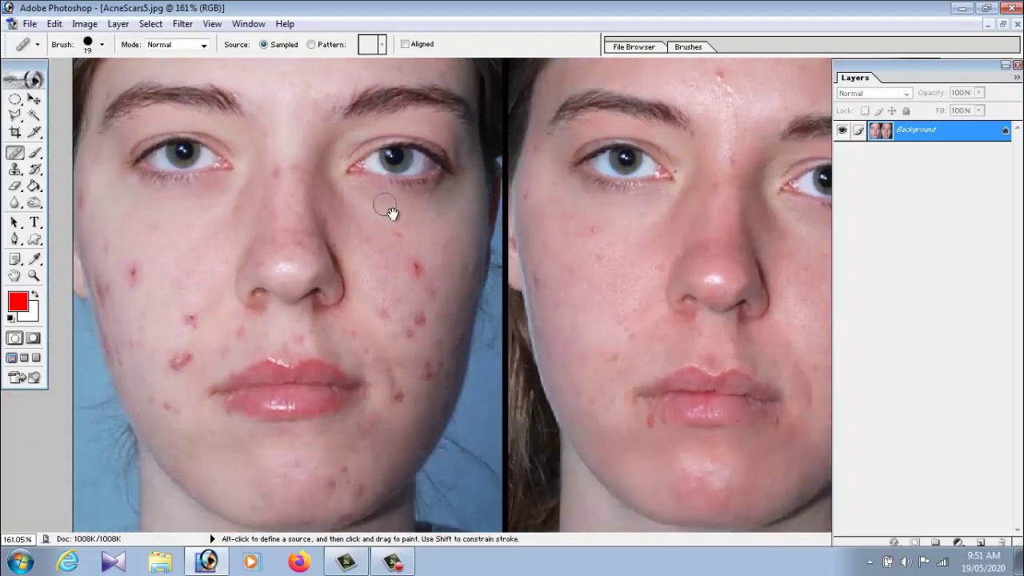
{"action": "left_click", "coordinate": [383, 281], "text": "alt"}
{"action": "left_click", "coordinate": [420, 277]}
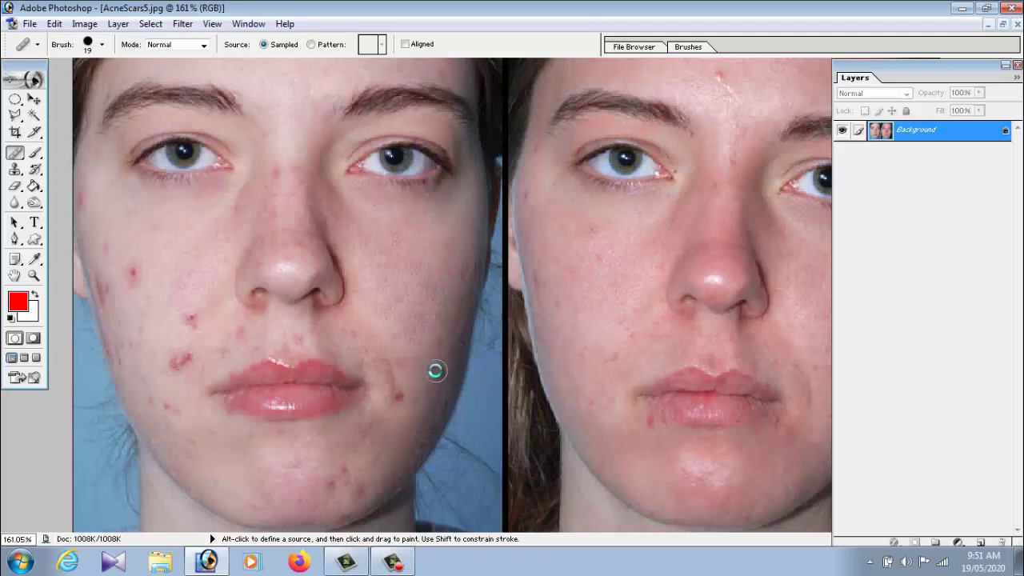
Set the Healing Brush diameter to 35 px
{"action": "left_click", "coordinate": [103, 45]}
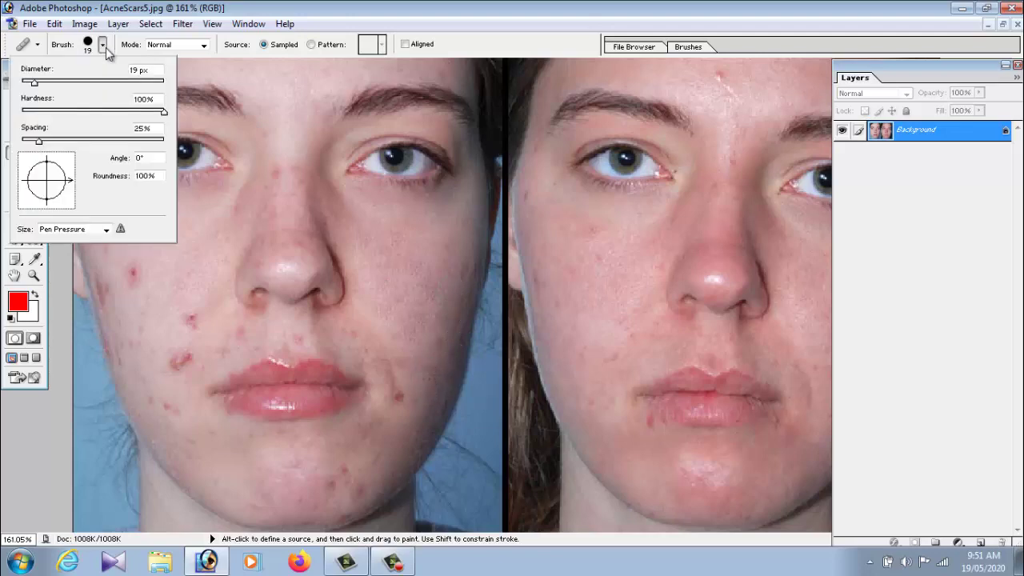
{"action": "left_click", "coordinate": [101, 83]}
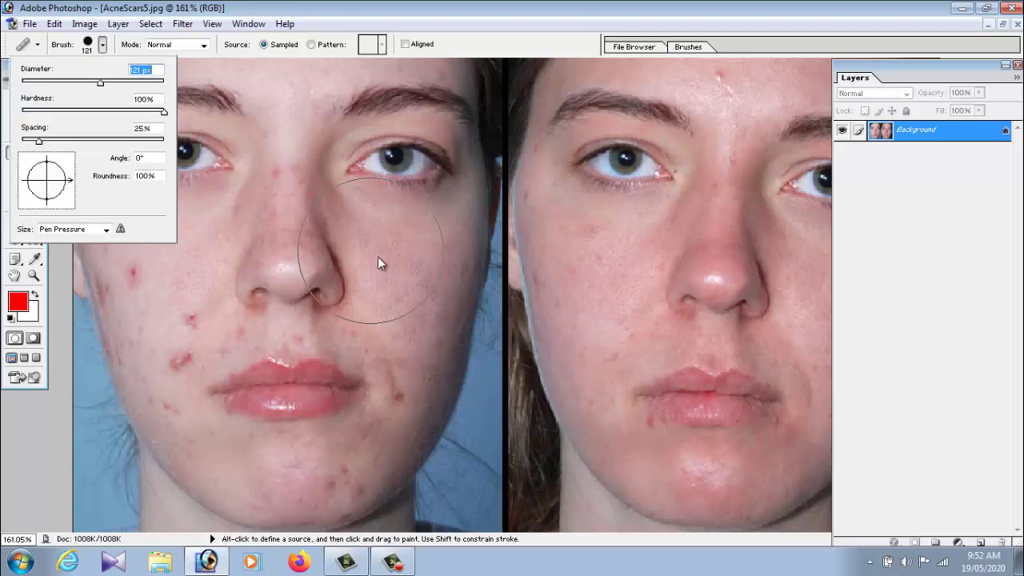
{"action": "left_click", "coordinate": [63, 83]}
{"action": "key", "text": "Return"}
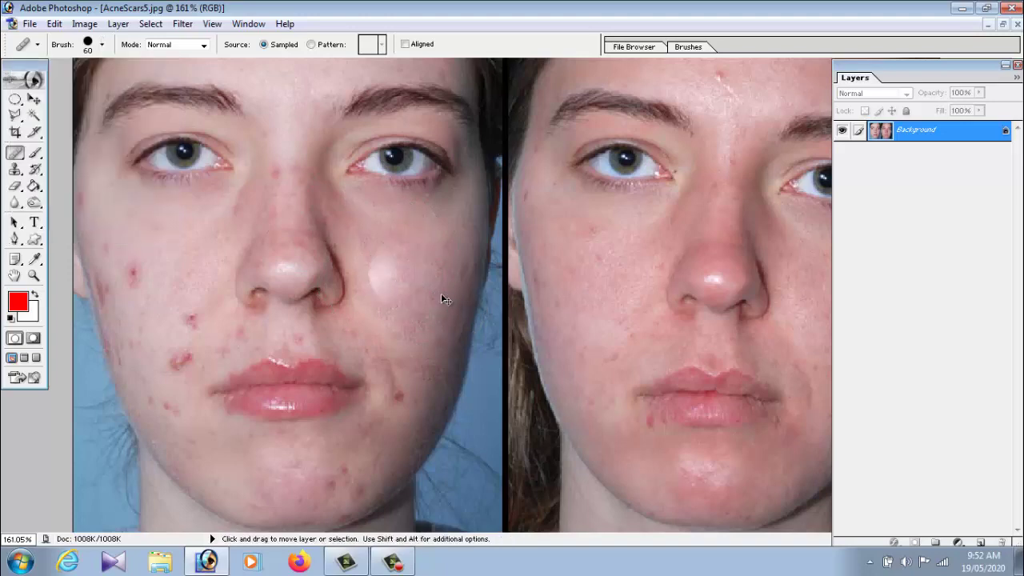
{"action": "left_click", "coordinate": [104, 45]}
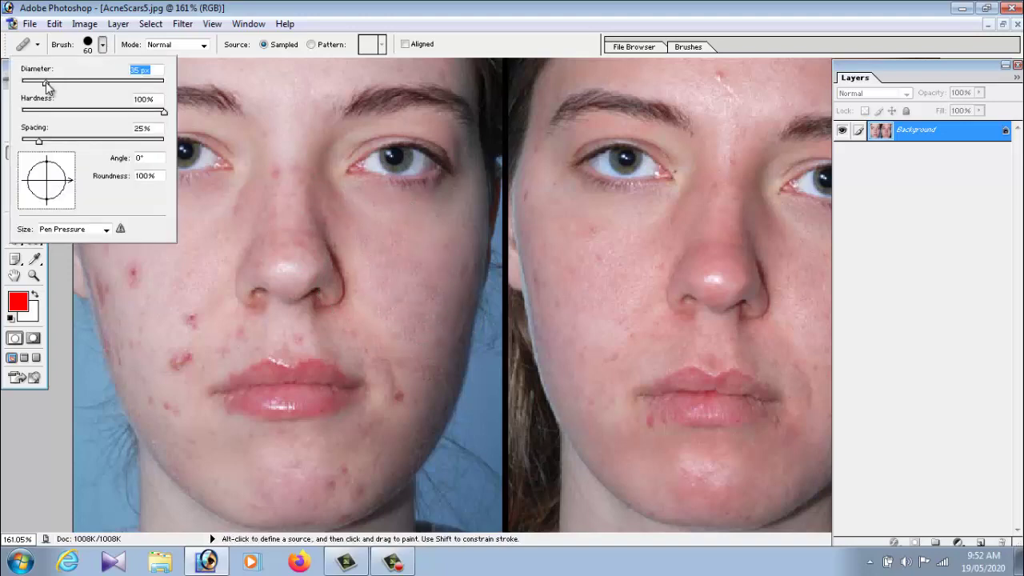
{"action": "key", "text": "Return"}
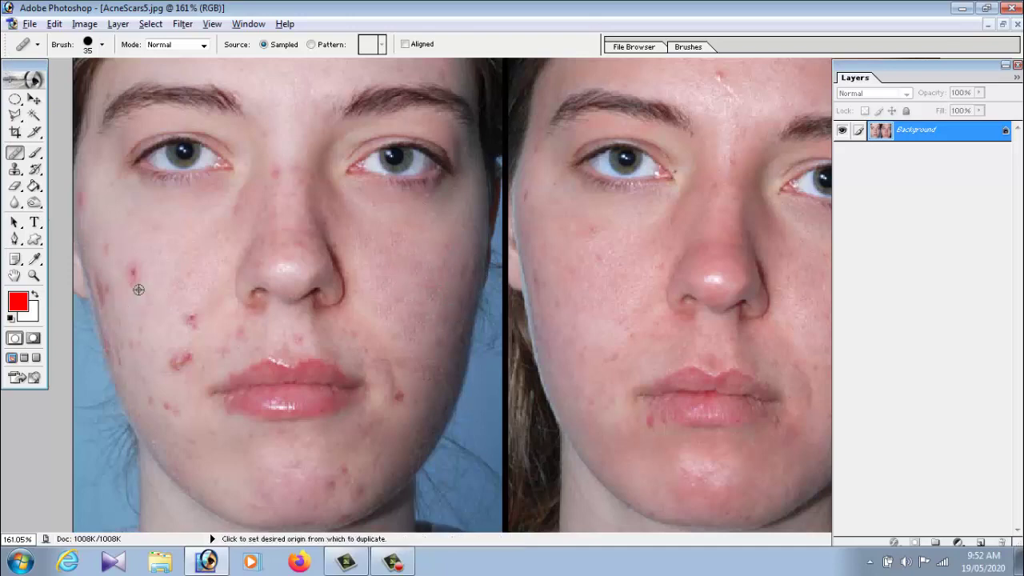
Heal acne spots on the left cheek, lower cheek, chin and mouth corner
{"action": "left_click", "coordinate": [184, 272], "text": "alt"}
{"action": "left_click_drag", "start_coordinate": [137, 274], "coordinate": [144, 280]}
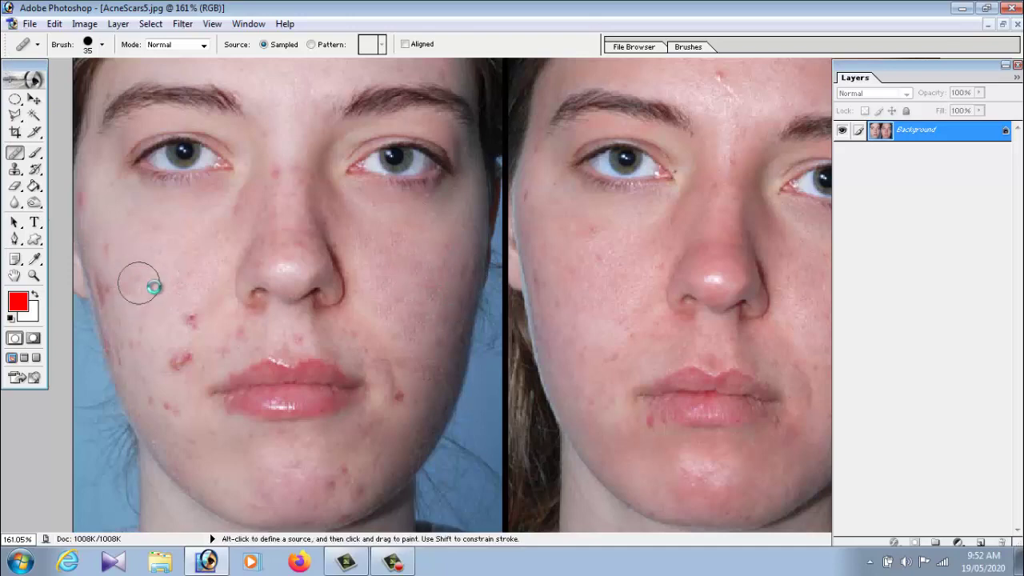
{"action": "left_click", "coordinate": [192, 317]}
{"action": "left_click", "coordinate": [178, 358]}
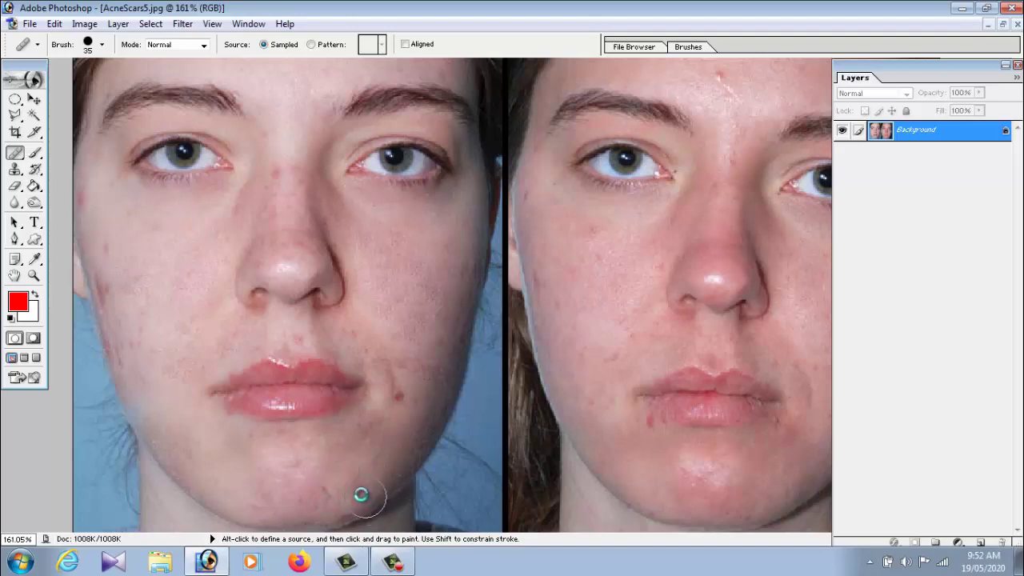
{"action": "left_click", "coordinate": [399, 399]}
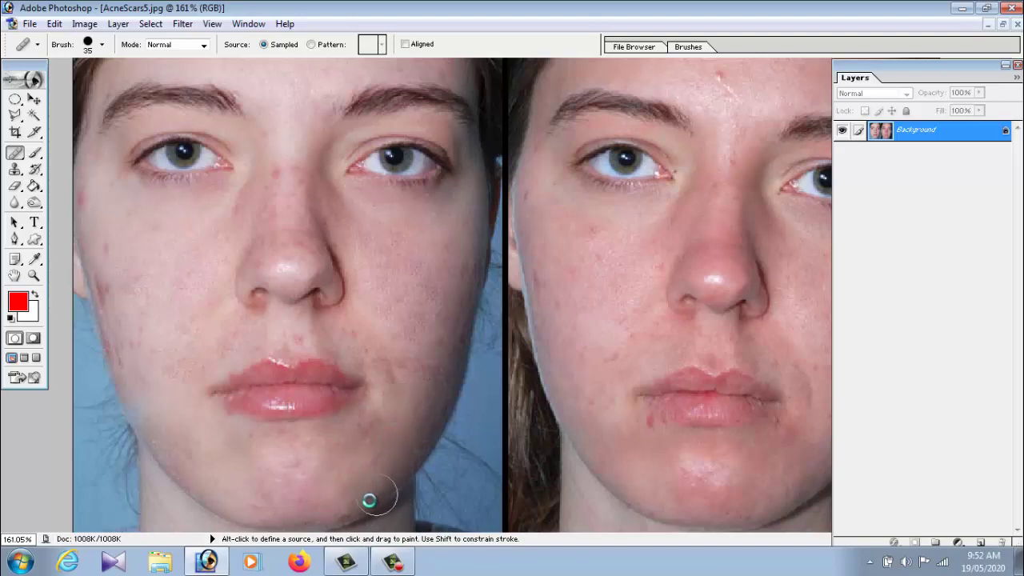
{"action": "left_click", "coordinate": [397, 375]}
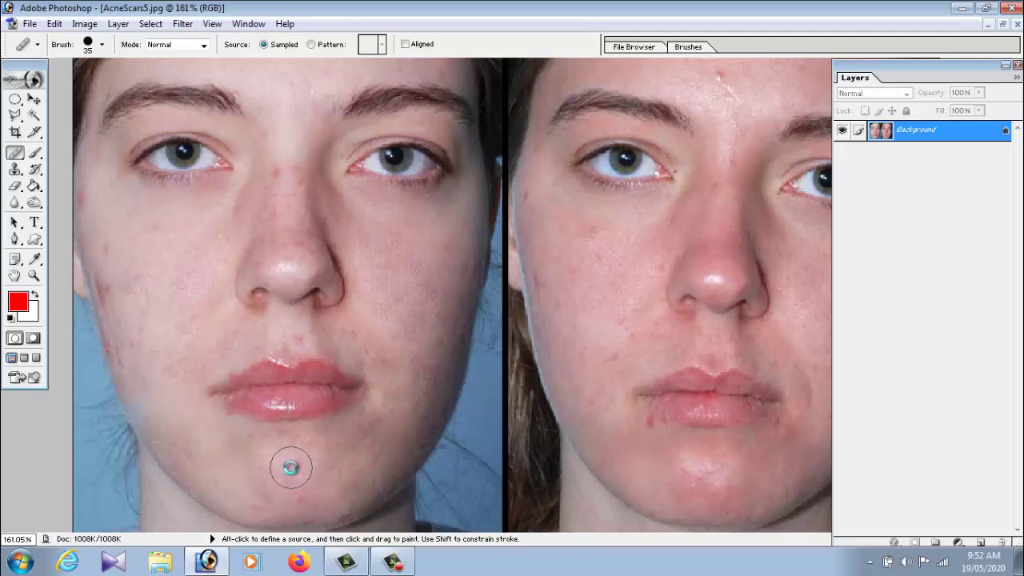
Resample clear cheek skin and heal the remaining marks on the left cheek
{"action": "left_click", "coordinate": [274, 493], "text": "alt"}
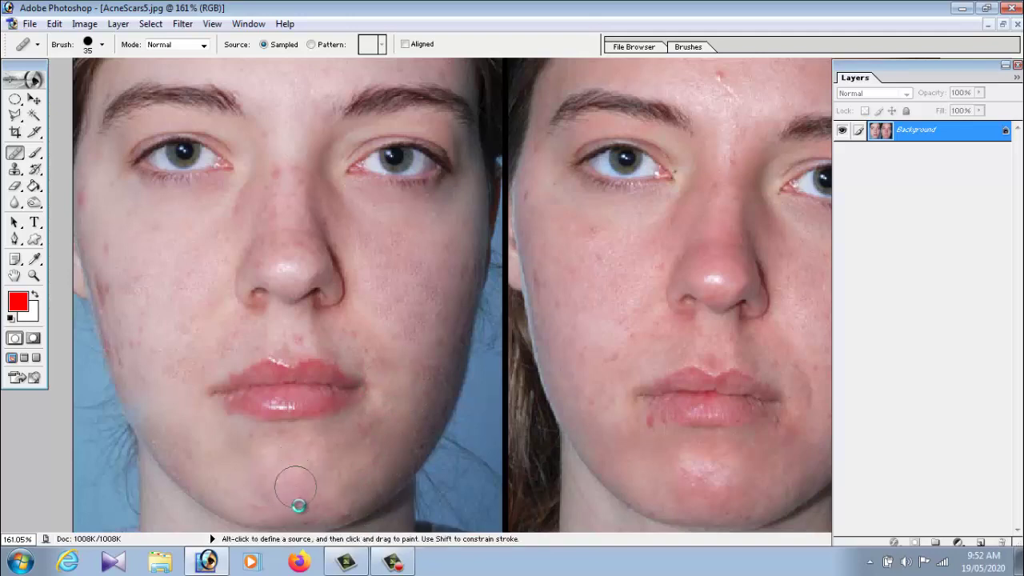
{"action": "left_click_drag", "start_coordinate": [143, 275], "coordinate": [174, 304]}
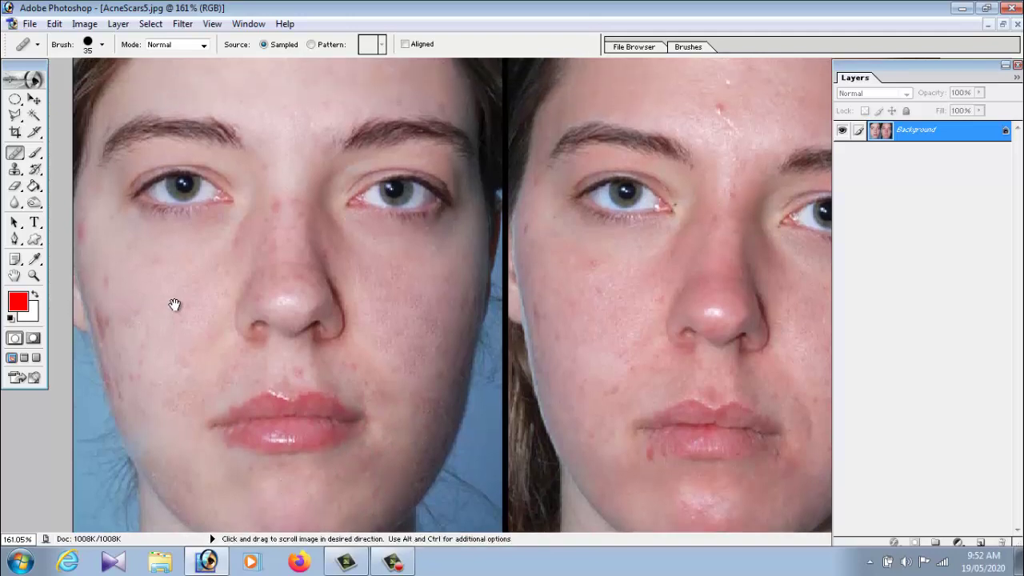
{"action": "left_click", "coordinate": [145, 281], "text": "alt"}
{"action": "left_click_drag", "start_coordinate": [114, 285], "coordinate": [128, 318]}
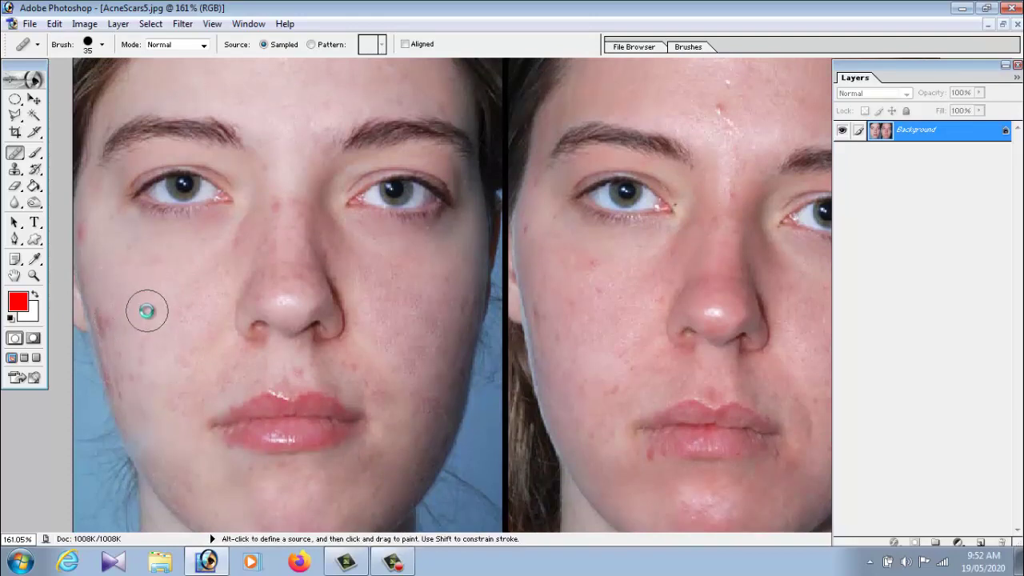
Shrink the brush to 25 px and heal marks along the outer cheek and jaw
{"action": "left_click", "coordinate": [101, 46]}
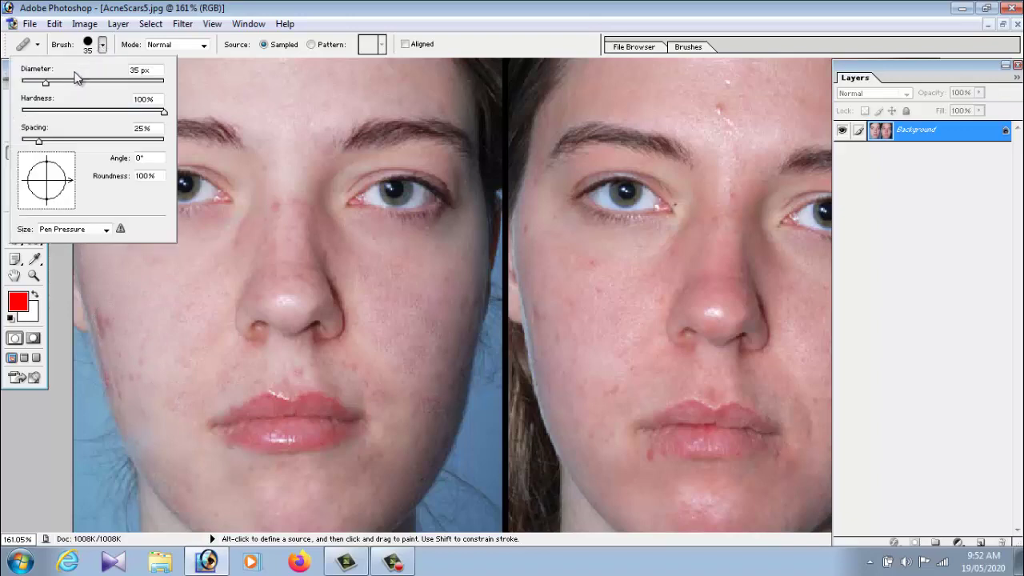
{"action": "left_click_drag", "start_coordinate": [43, 88], "coordinate": [39, 88]}
{"action": "left_click", "coordinate": [132, 302]}
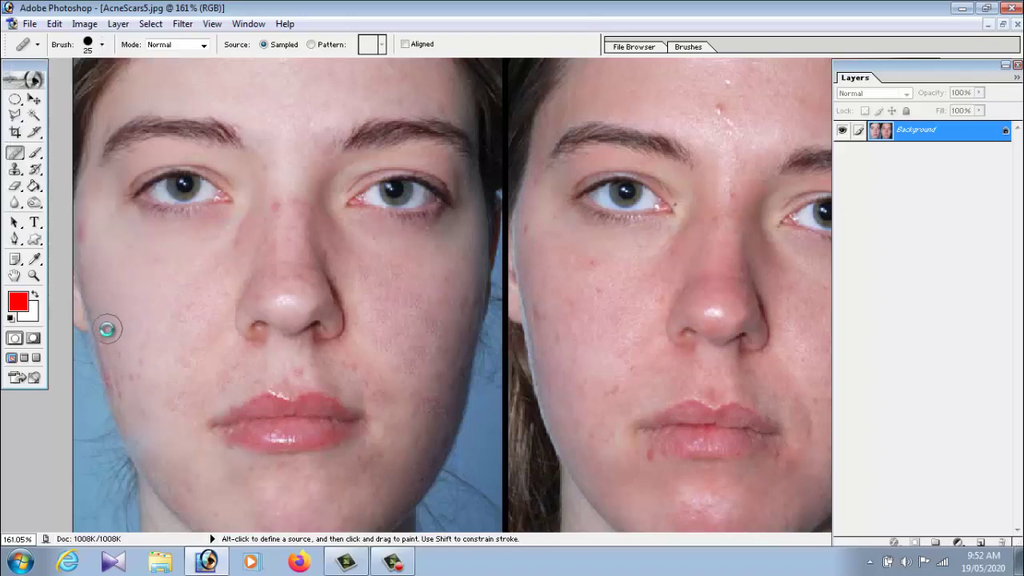
{"action": "left_click", "coordinate": [104, 325]}
{"action": "left_click_drag", "start_coordinate": [132, 364], "coordinate": [121, 384]}
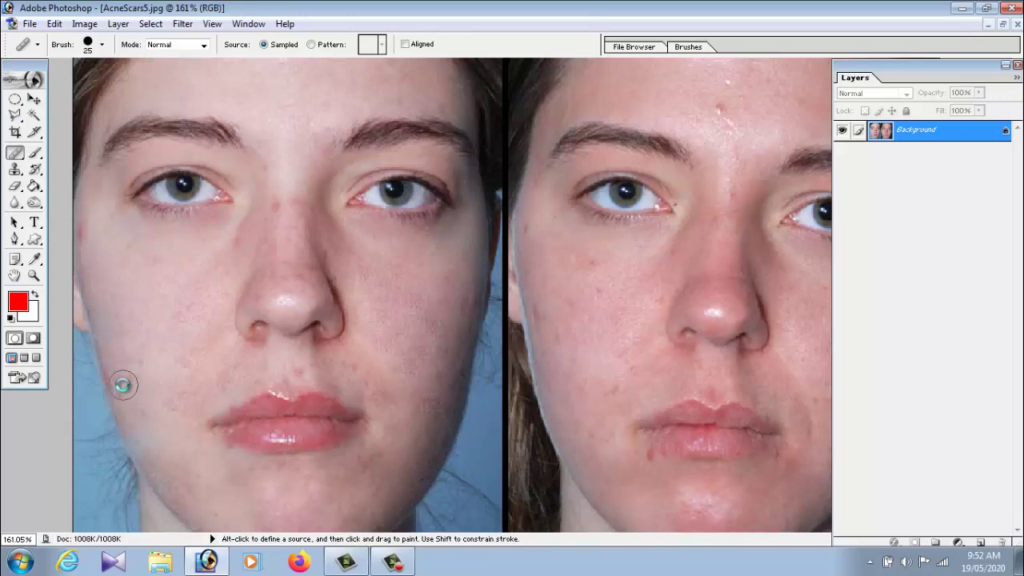
{"action": "left_click", "coordinate": [140, 329]}
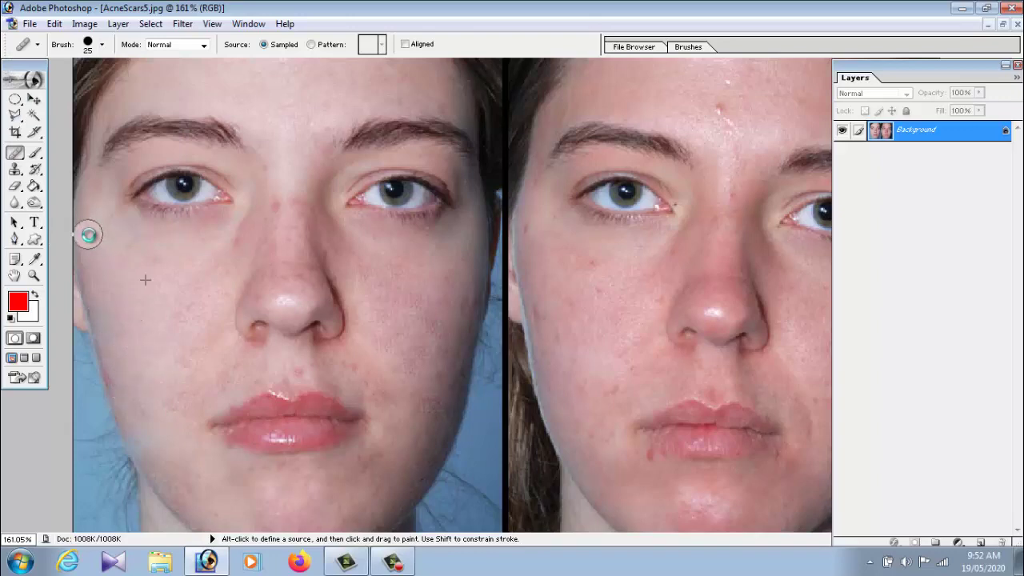
Heal the spots on the nose bridge, under the left eye and beside the nose
{"action": "mouse_move", "coordinate": [120, 254]}
{"action": "left_mouse_down"}
{"action": "mouse_move", "coordinate": [138, 327]}
{"action": "mouse_move", "coordinate": [141, 273]}
{"action": "left_mouse_up"}
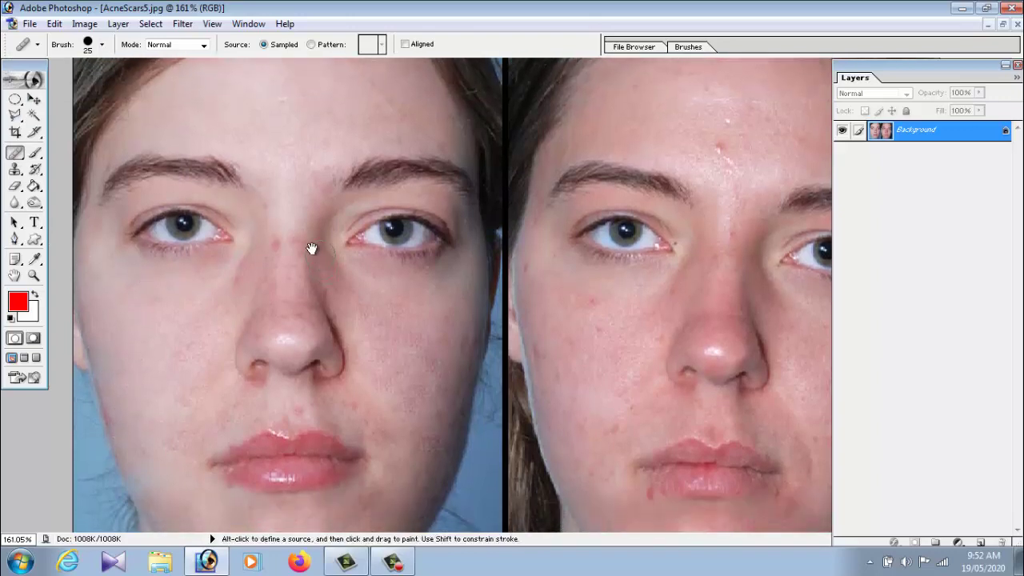
{"action": "left_click", "coordinate": [276, 244]}
{"action": "left_click", "coordinate": [276, 232]}
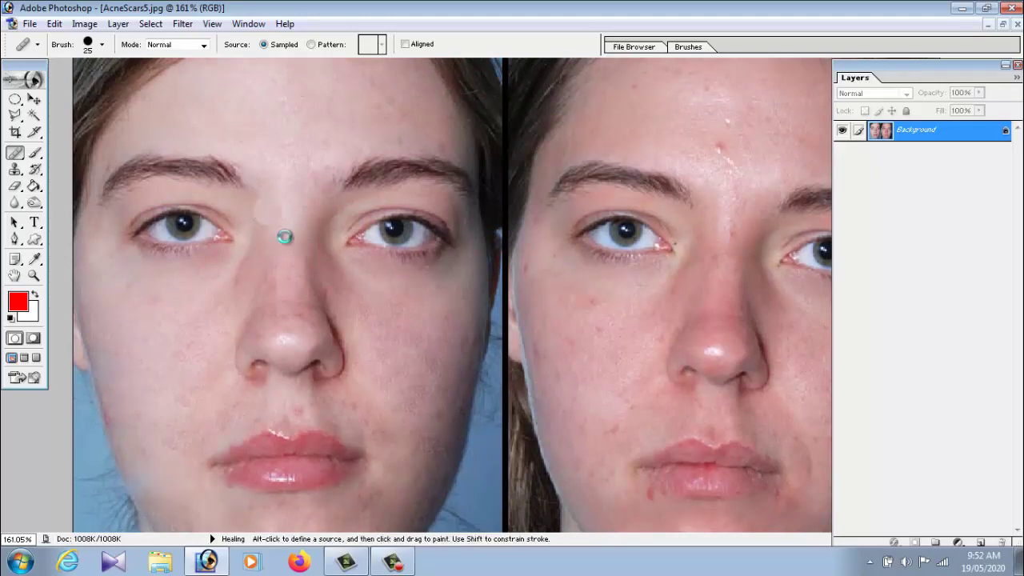
{"action": "left_click_drag", "start_coordinate": [293, 290], "coordinate": [293, 221]}
{"action": "left_click", "coordinate": [236, 214]}
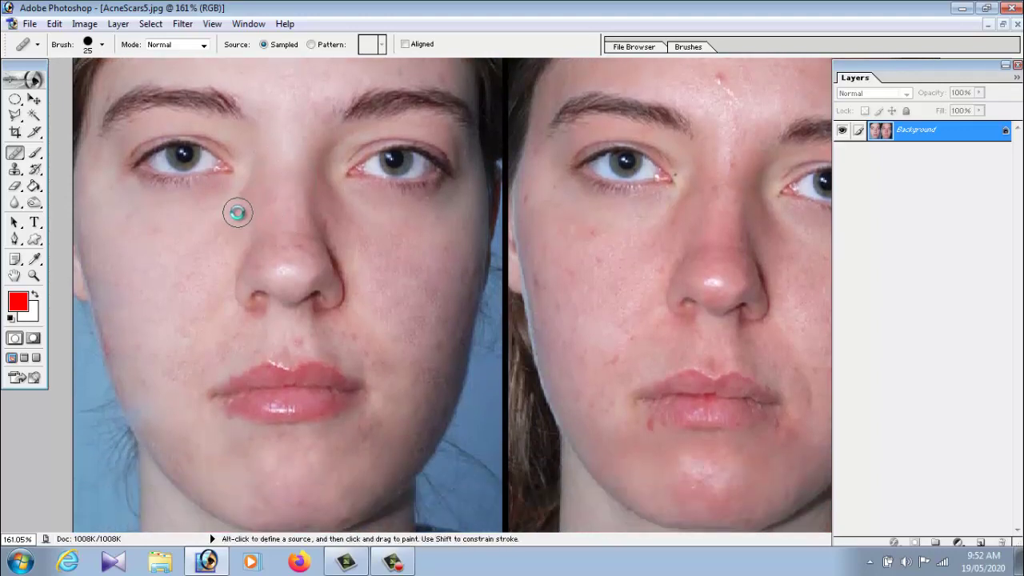
{"action": "left_click", "coordinate": [297, 267]}
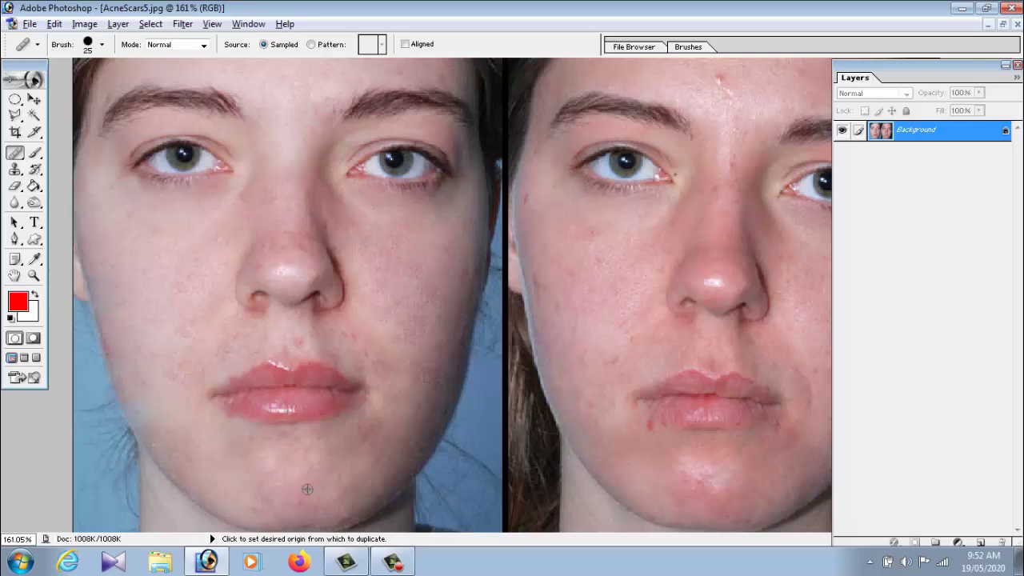
Resample clear skin and heal the blemish beside the upper lip and under the nose
{"action": "left_click", "coordinate": [183, 274], "text": "alt"}
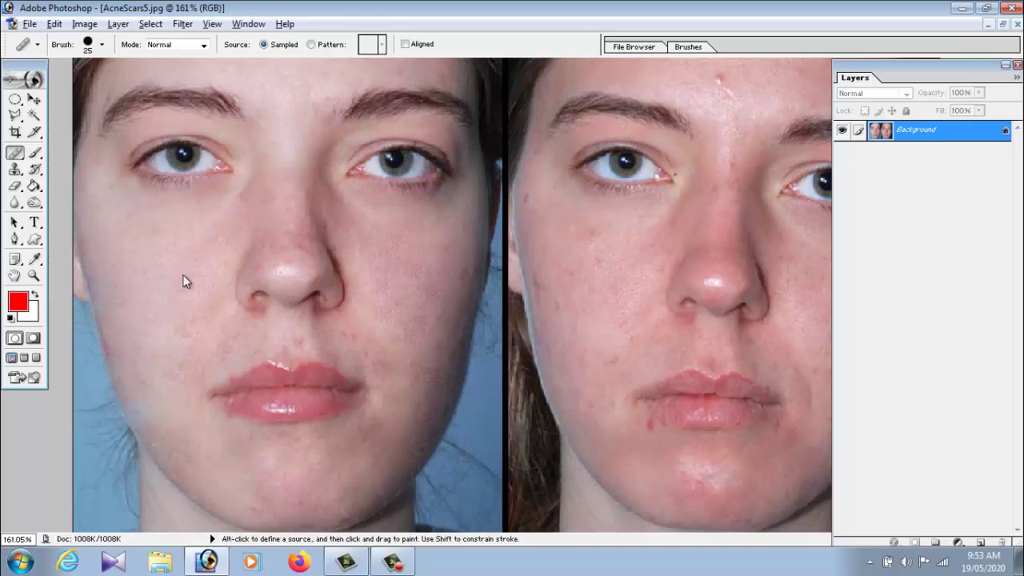
{"action": "left_click", "coordinate": [413, 280], "text": "alt"}
{"action": "left_click_drag", "start_coordinate": [293, 342], "coordinate": [247, 340]}
{"action": "left_click", "coordinate": [251, 318]}
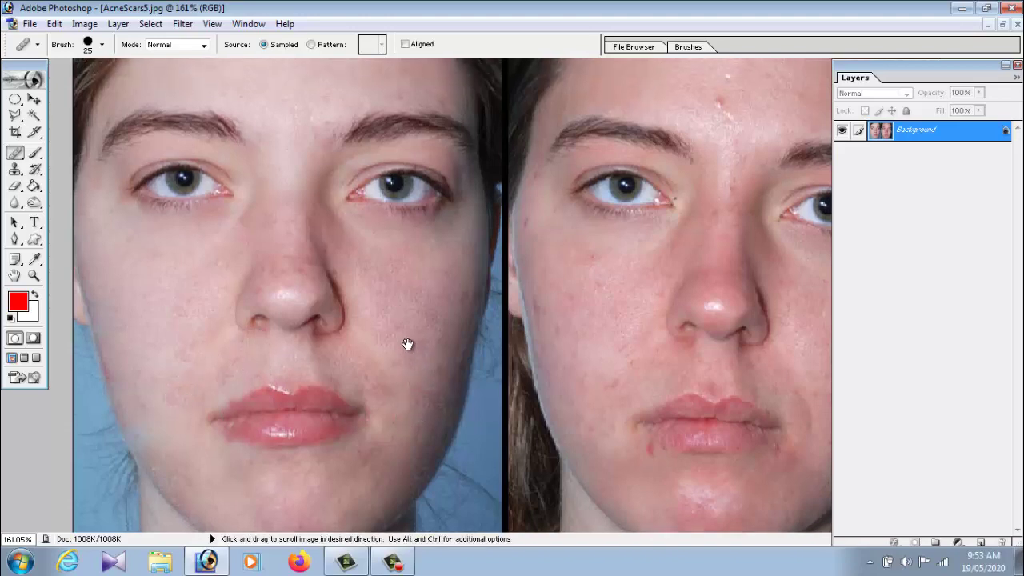
{"action": "left_click_drag", "start_coordinate": [470, 258], "coordinate": [457, 311]}
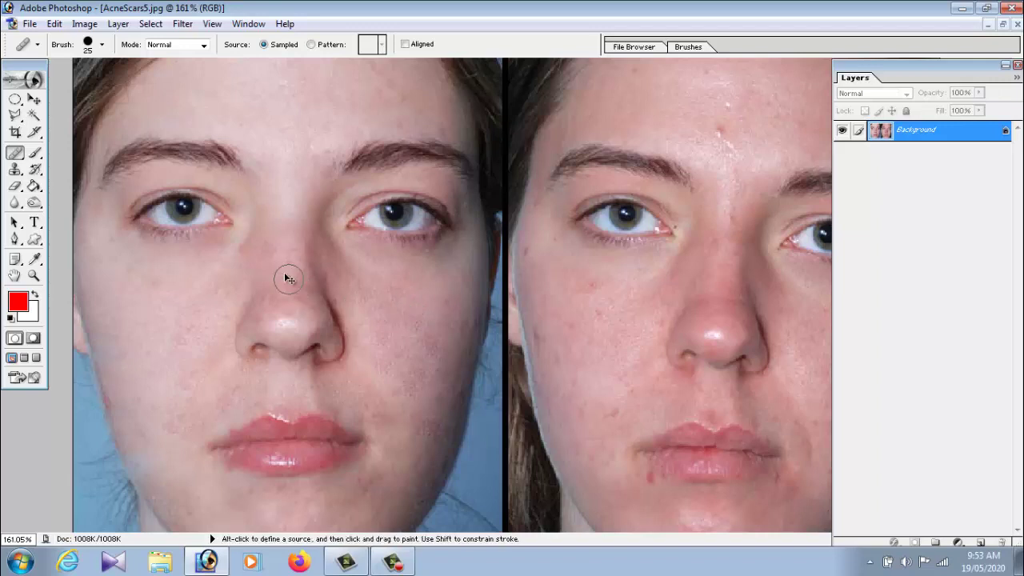
{"action": "left_click", "coordinate": [287, 267], "text": "alt"}
{"action": "left_click", "coordinate": [288, 298]}
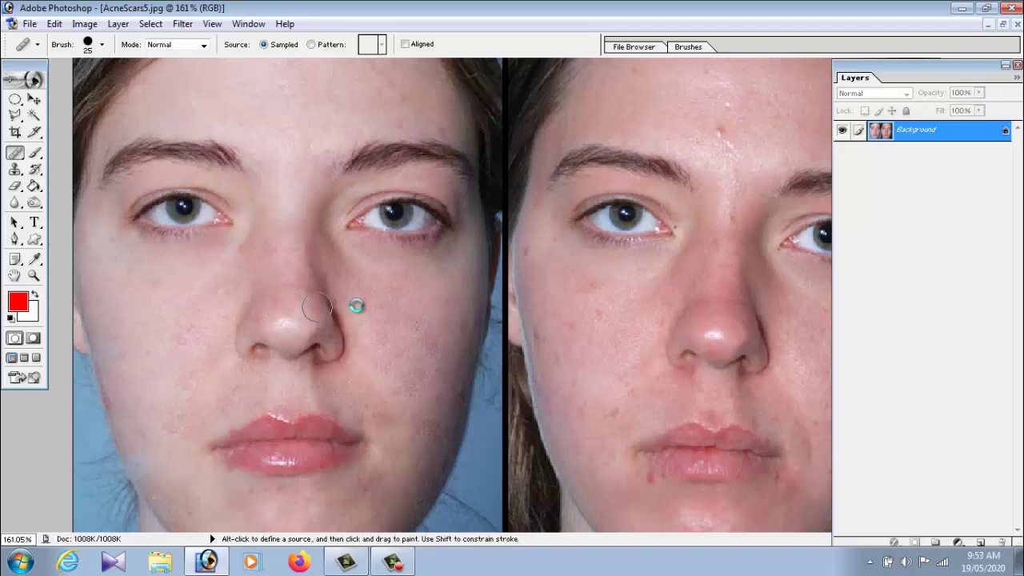
Heal blemishes along the left face's lower cheek, then pan up toward the foreheads
{"action": "mouse_move", "coordinate": [402, 298]}
{"action": "left_mouse_down"}
{"action": "mouse_move", "coordinate": [406, 379]}
{"action": "mouse_move", "coordinate": [409, 273]}
{"action": "left_mouse_up"}
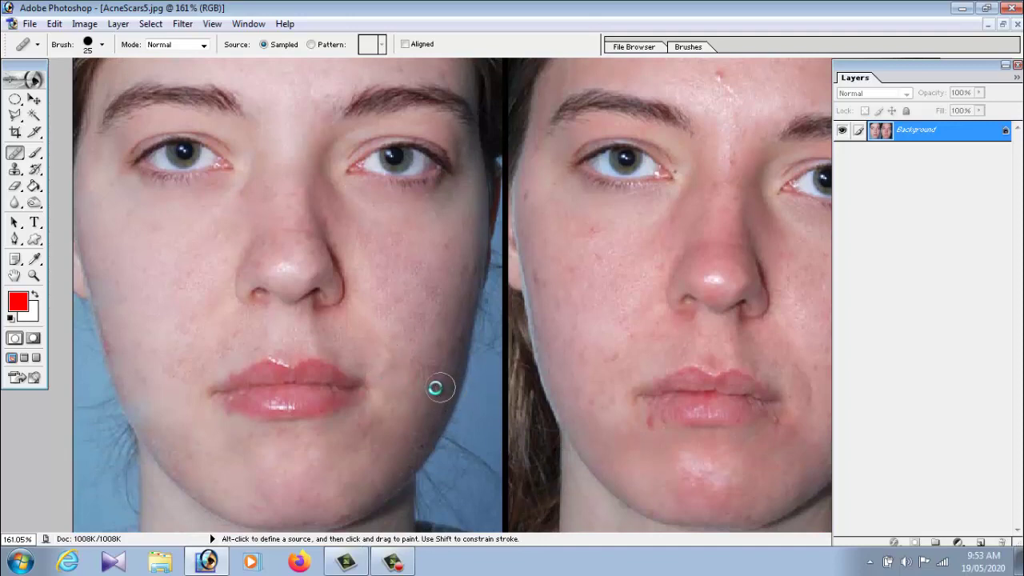
{"action": "mouse_move", "coordinate": [398, 377]}
{"action": "left_mouse_down"}
{"action": "mouse_move", "coordinate": [394, 366]}
{"action": "mouse_move", "coordinate": [421, 384]}
{"action": "left_mouse_up"}
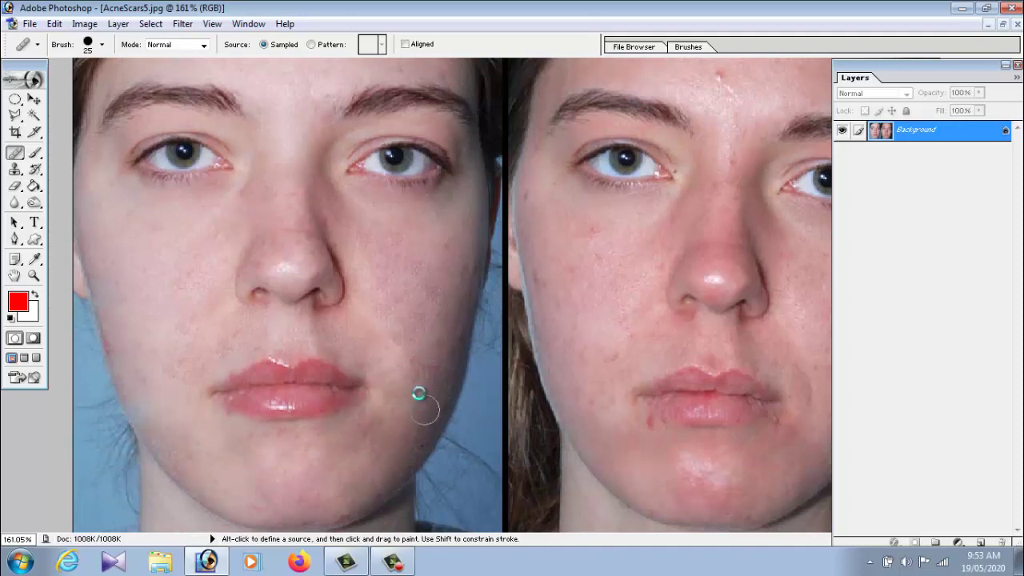
{"action": "key", "text": "ctrl"}
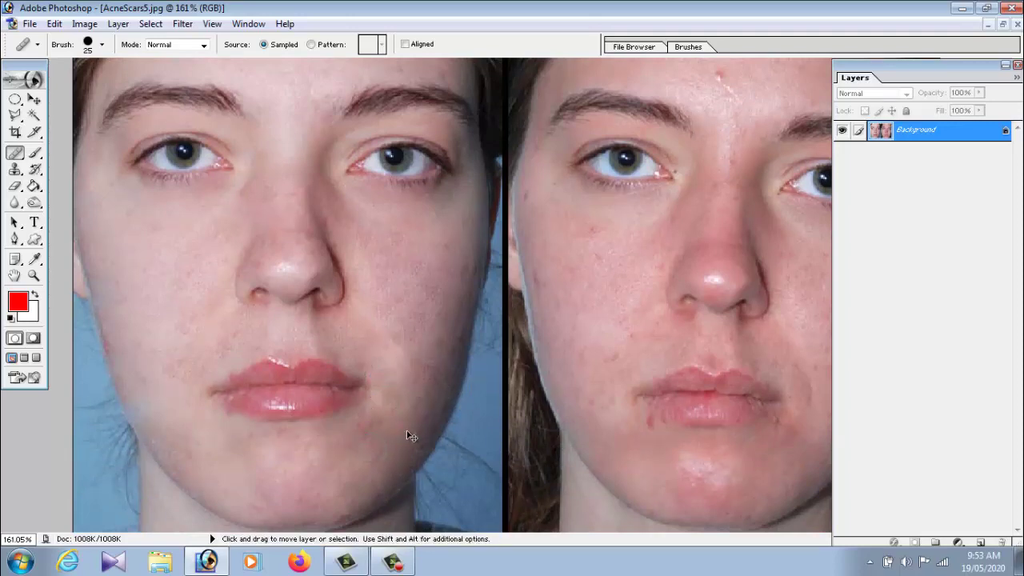
{"action": "key", "text": "alt"}
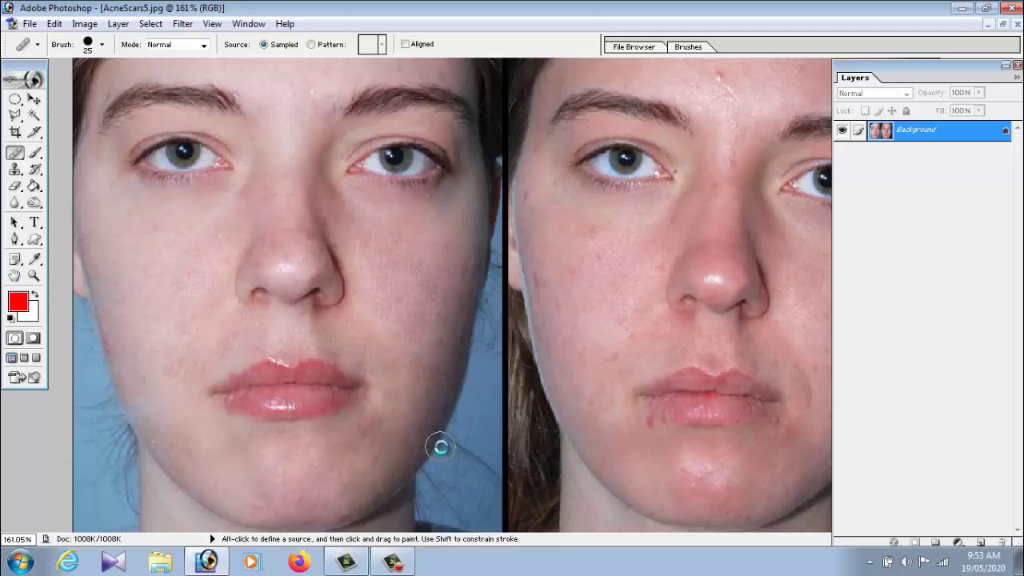
{"action": "key", "text": "space"}
{"action": "left_click_drag", "start_coordinate": [679, 369], "coordinate": [608, 478]}
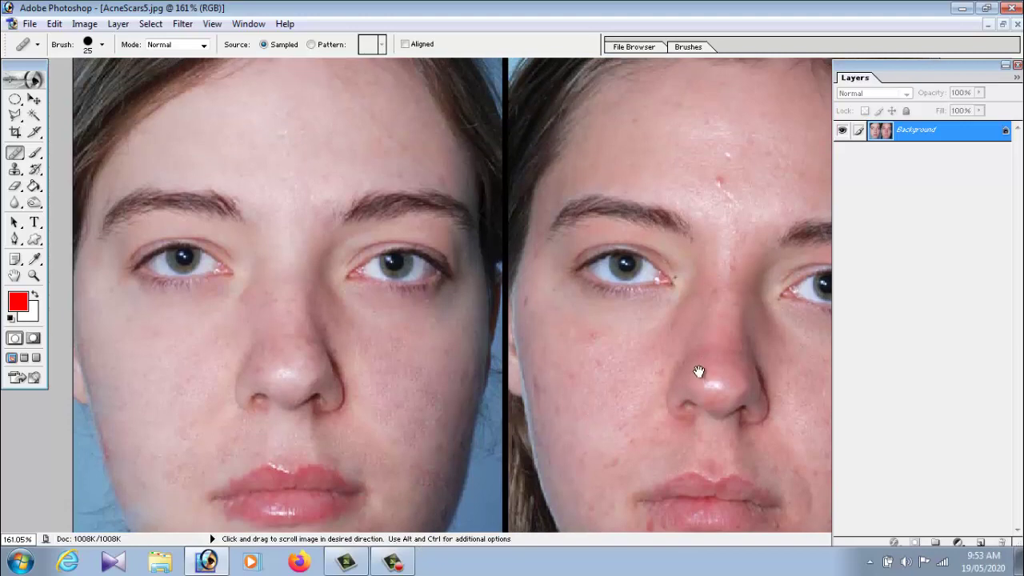
Pan to the right face's forehead and Alt-click clean forehead skin as source
{"action": "left_click_drag", "start_coordinate": [856, 77], "coordinate": [946, 118]}
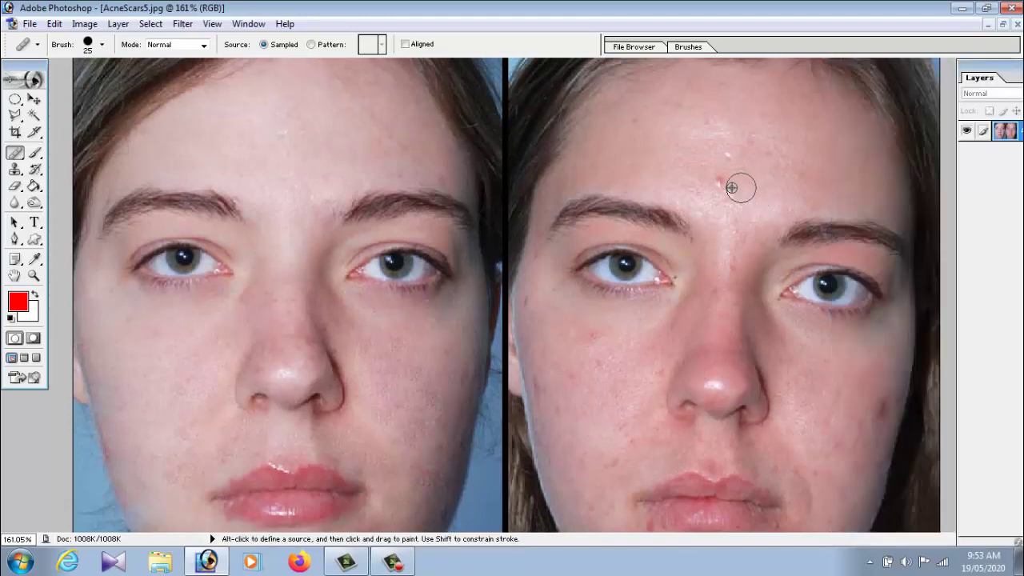
{"action": "key", "text": "alt"}
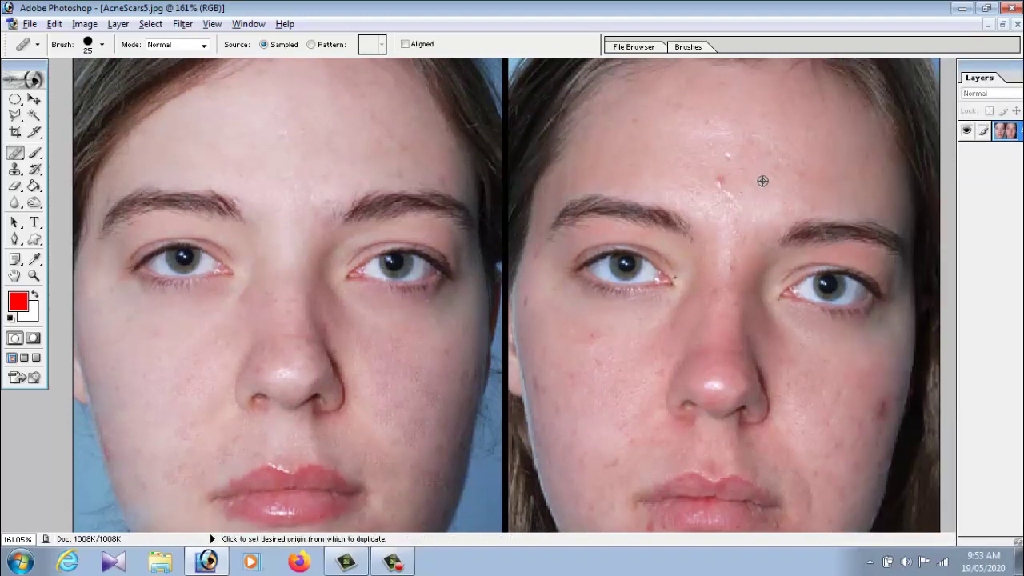
{"action": "left_click", "coordinate": [762, 181], "text": "alt"}
{"action": "key", "text": "alt"}
{"action": "left_click", "coordinate": [766, 180], "text": "alt"}
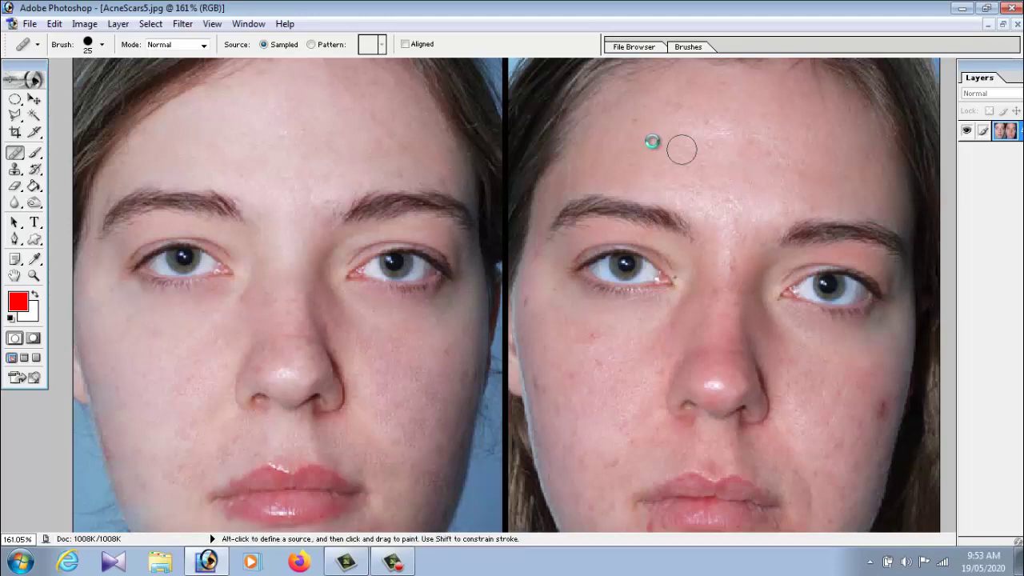
Heal the right face's red cheek blemish and the small marks on its temple
{"action": "left_click", "coordinate": [882, 410]}
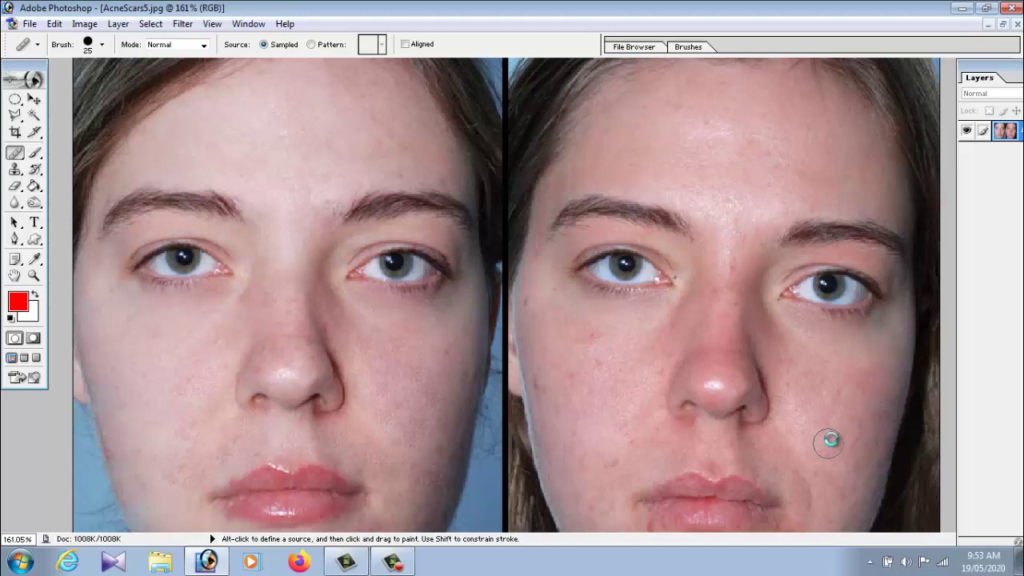
{"action": "left_click_drag", "start_coordinate": [829, 440], "coordinate": [658, 253]}
{"action": "left_click", "coordinate": [528, 194]}
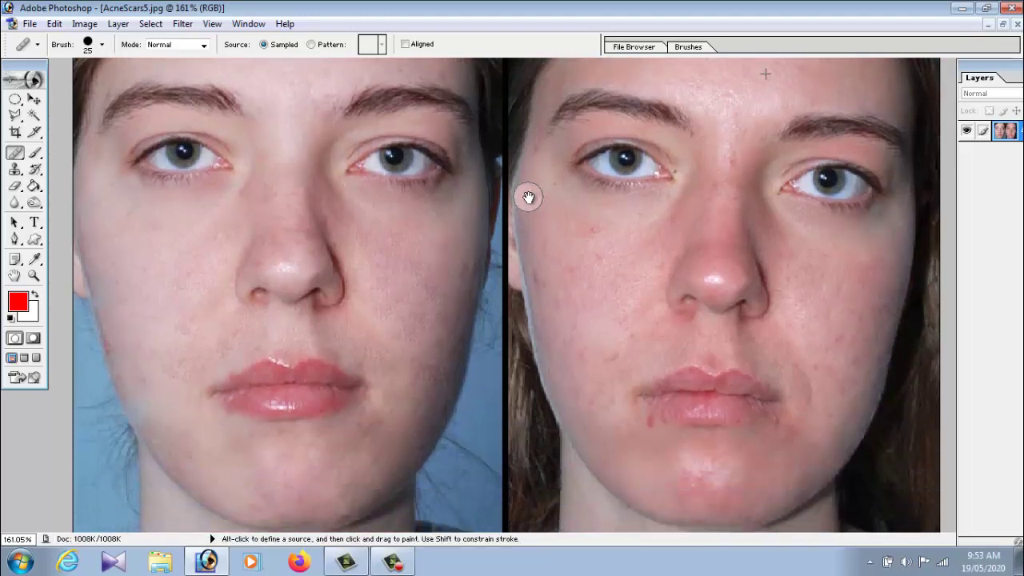
{"action": "left_click", "coordinate": [533, 159]}
{"action": "left_click", "coordinate": [551, 184]}
Resample clean skin, heal a cheek blemish and the mark between the eyes, then zoom out
{"action": "left_click", "coordinate": [618, 251], "text": "alt"}
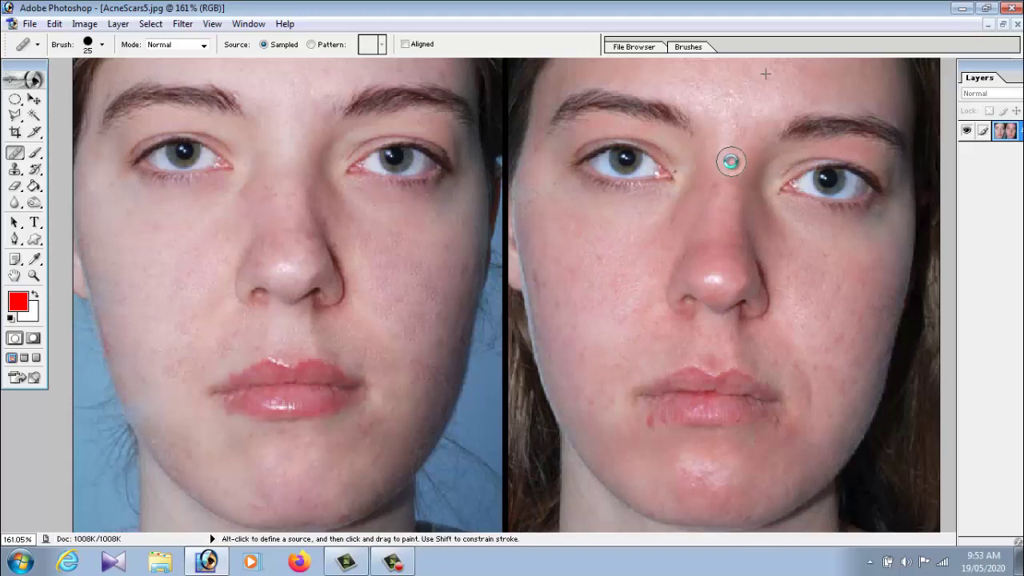
{"action": "left_click", "coordinate": [779, 250], "text": "alt"}
{"action": "left_click", "coordinate": [788, 248]}
{"action": "left_click", "coordinate": [729, 163], "text": "alt"}
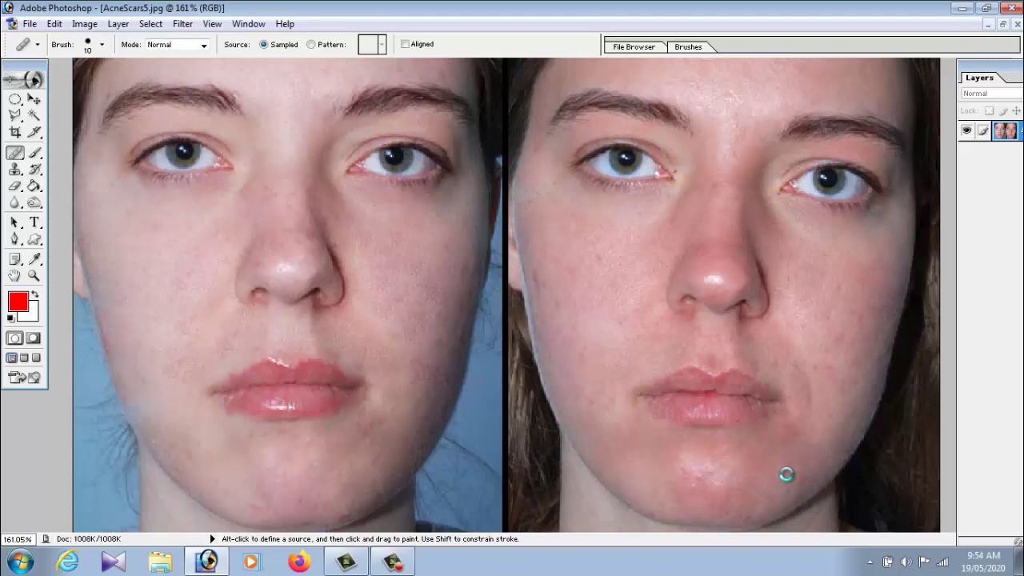
{"action": "scroll", "coordinate": [820, 399], "scroll_direction": "up", "scroll_amount": 1}
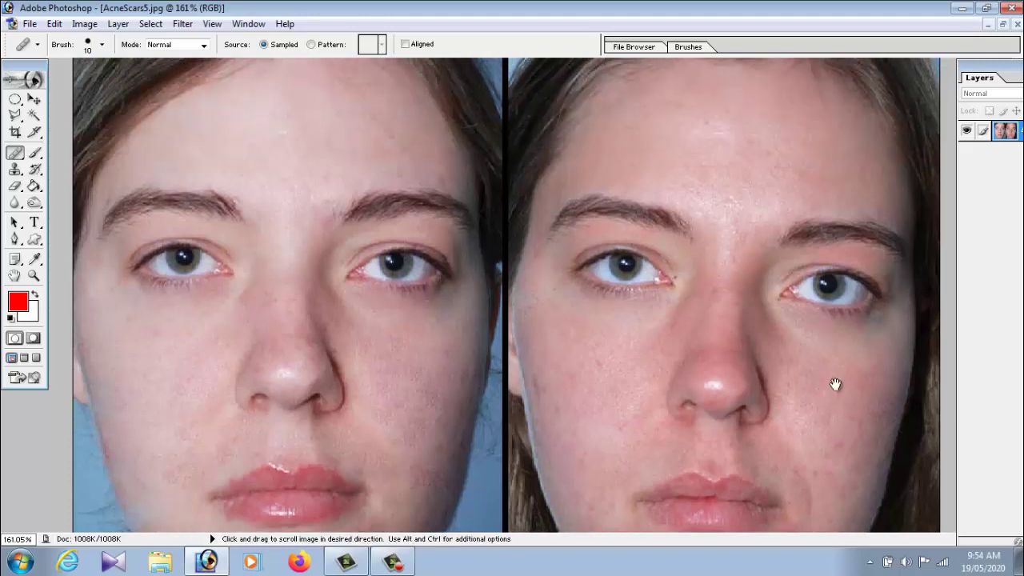
{"action": "key", "text": "ctrl+minus"}
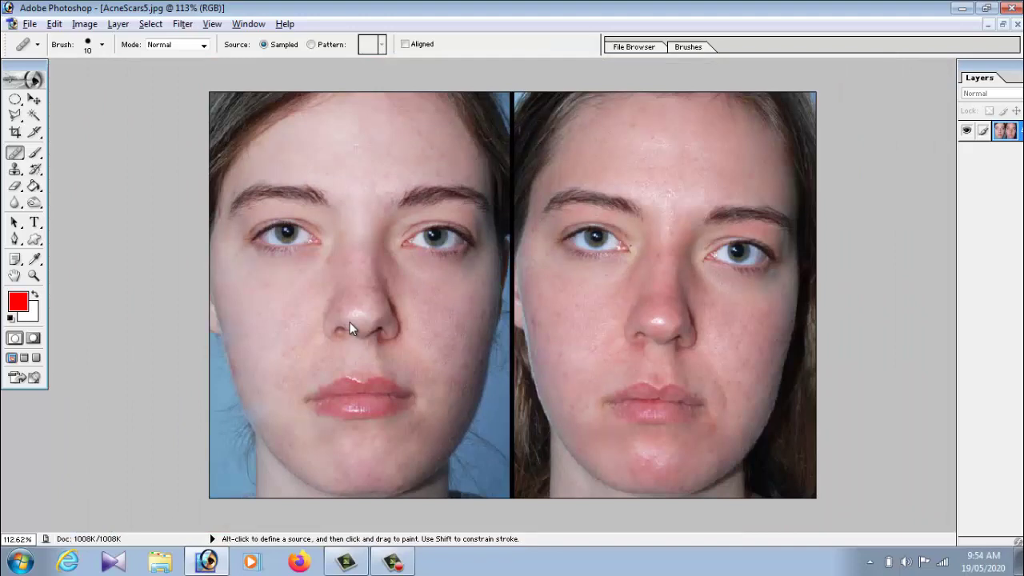
Sample clean left-cheek skin, heal two remaining marks, and reselect the Healing Brush Tool
{"action": "left_click", "coordinate": [386, 349], "text": "alt"}
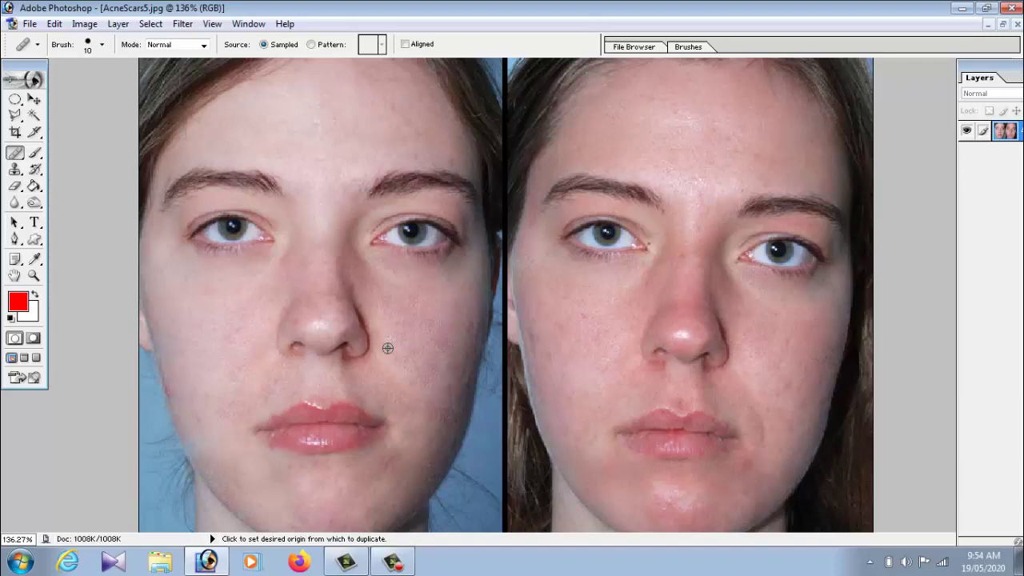
{"action": "left_click", "coordinate": [387, 348], "text": "alt"}
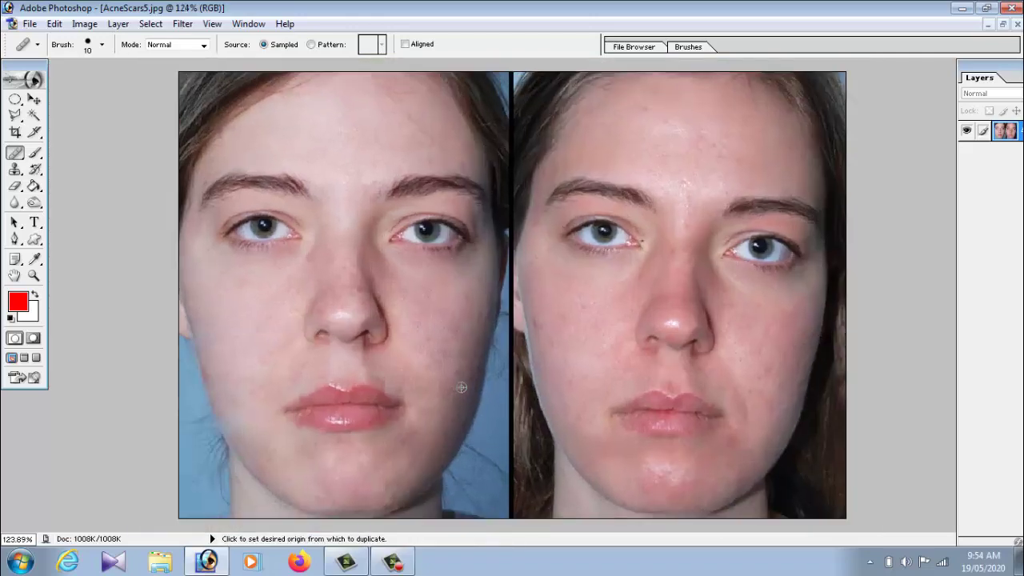
{"action": "left_click", "coordinate": [462, 387], "text": "alt"}
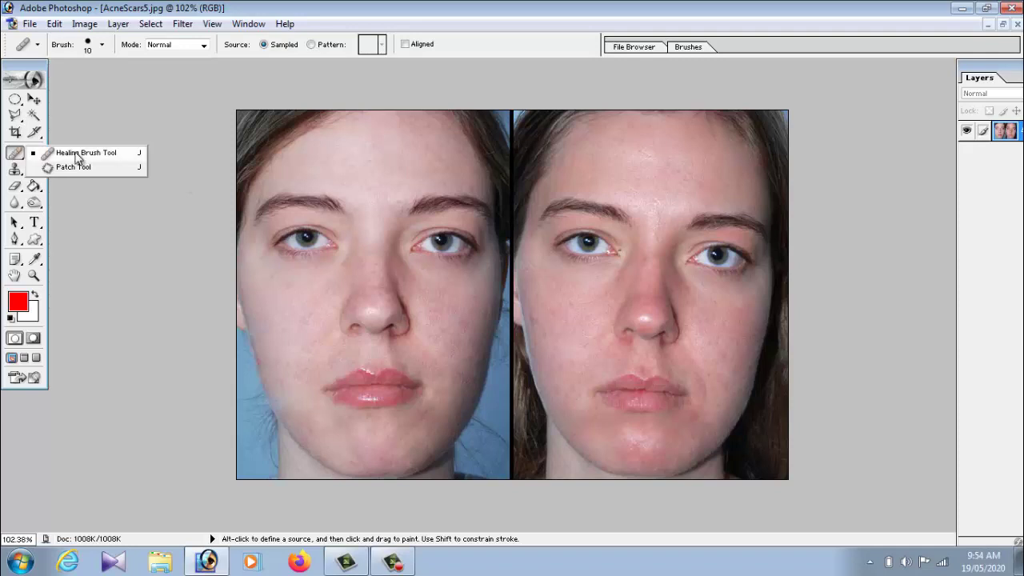
{"action": "left_click_drag", "start_coordinate": [18, 157], "coordinate": [80, 152]}
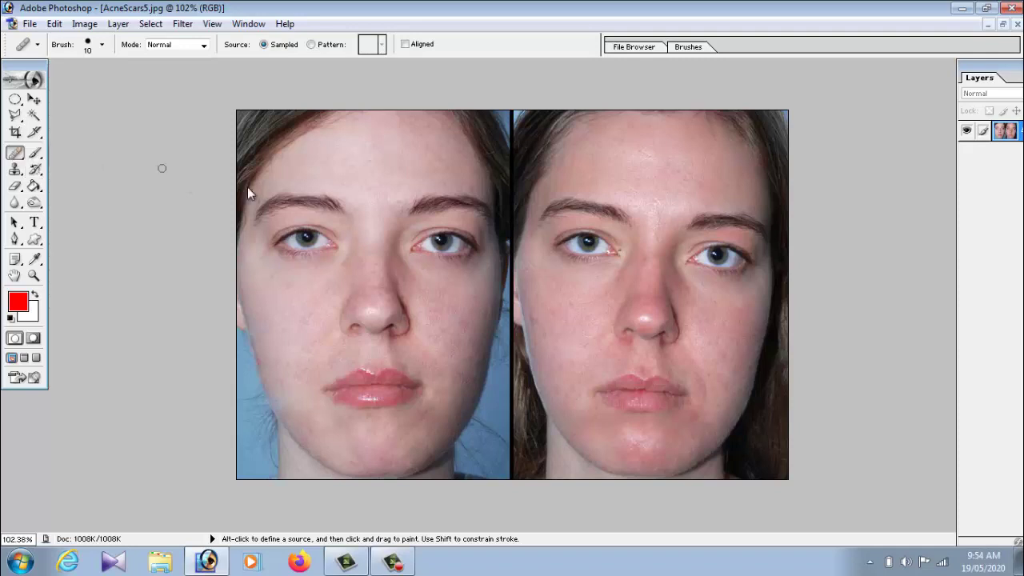
Start a Save As of the retouched photo with JPEG as the format
{"action": "left_click", "coordinate": [29, 24]}
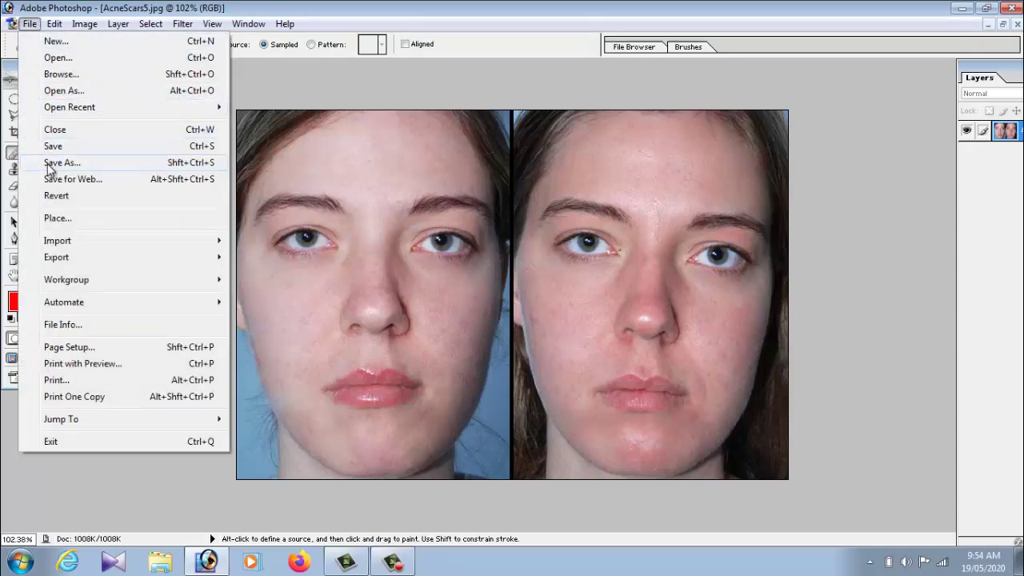
{"action": "left_click", "coordinate": [49, 165]}
{"action": "left_click", "coordinate": [489, 364]}
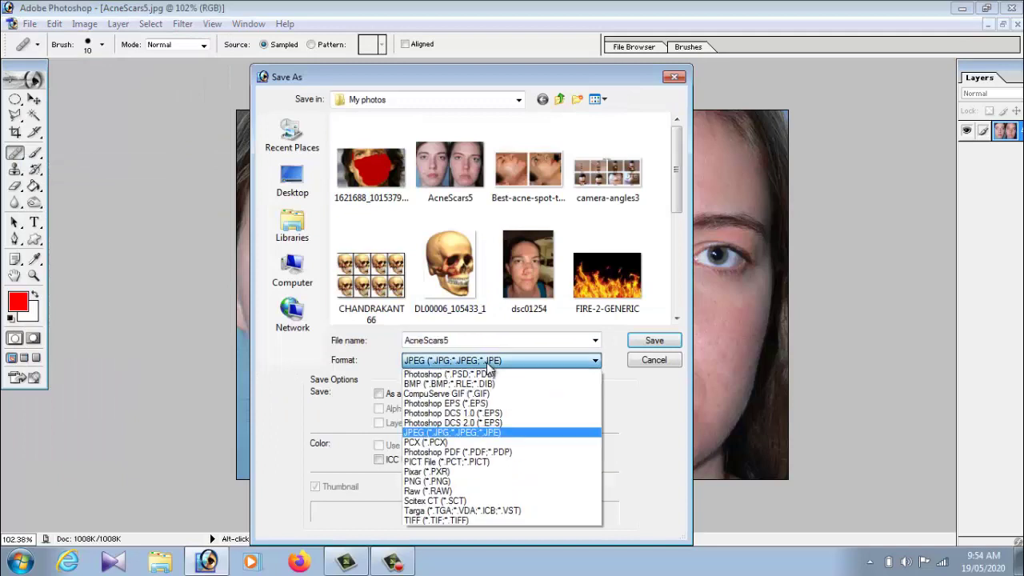
{"action": "left_click", "coordinate": [488, 364]}
{"action": "mouse_move", "coordinate": [677, 200]}
{"action": "left_mouse_down"}
{"action": "mouse_move", "coordinate": [678, 304]}
{"action": "mouse_move", "coordinate": [676, 198]}
{"action": "left_mouse_up"}
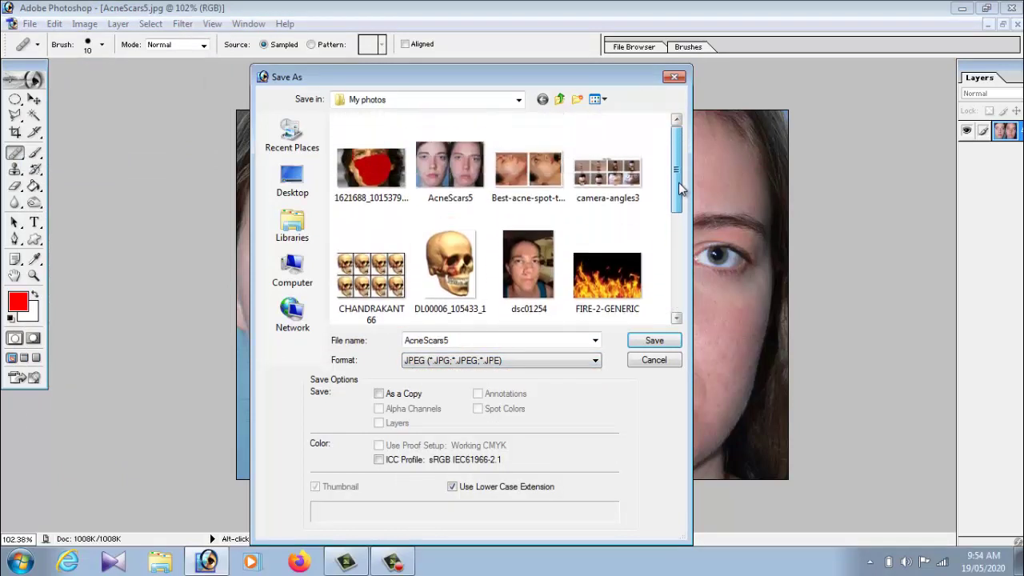
{"action": "left_click", "coordinate": [497, 365]}
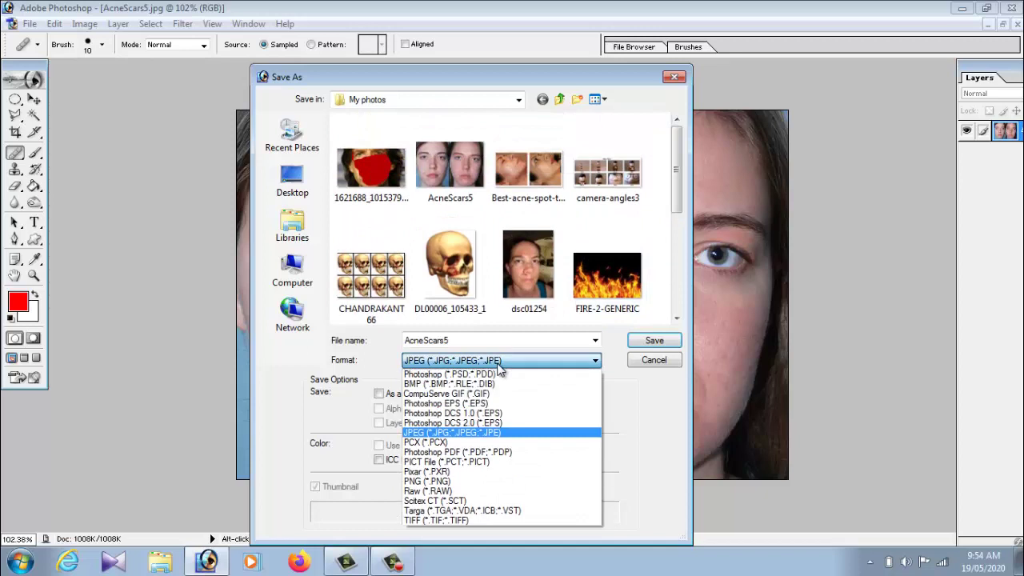
{"action": "left_click", "coordinate": [499, 435]}
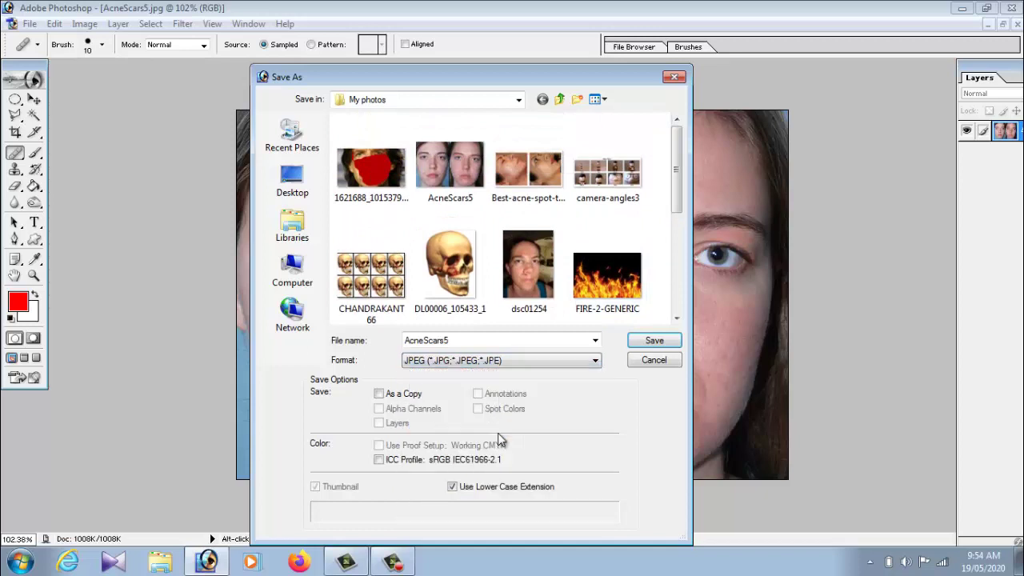
Save it as 'cvnm' in My photos, accepting Maximum JPEG quality
{"action": "double_click", "coordinate": [544, 340]}
{"action": "type", "text": "cvnm"}
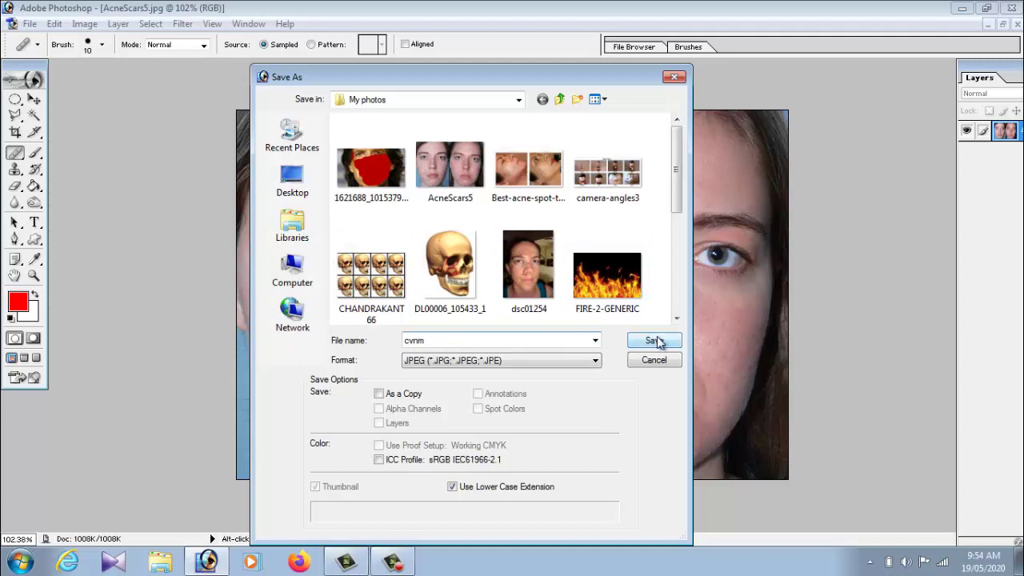
{"action": "left_click", "coordinate": [654, 342]}
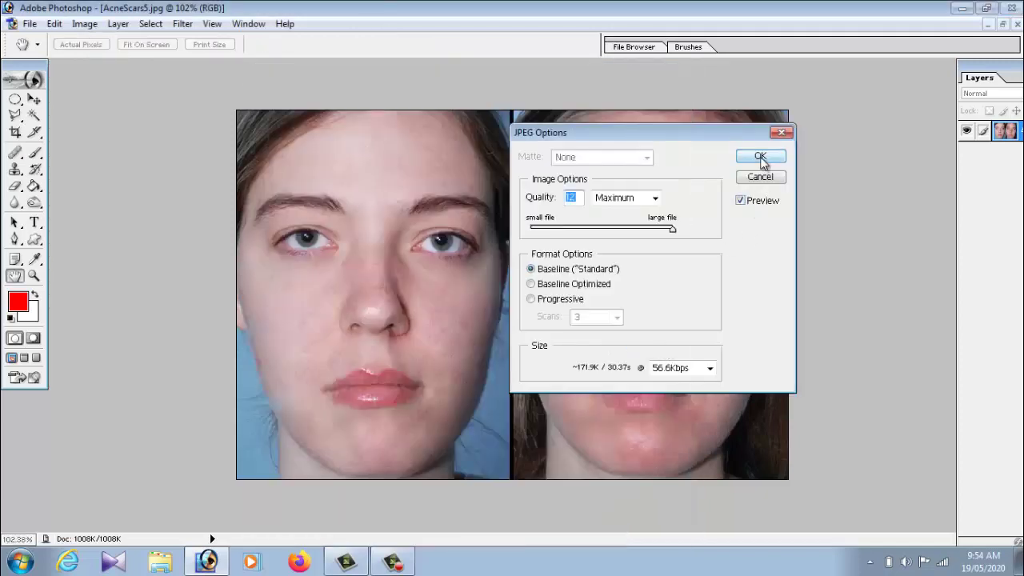
{"action": "left_click", "coordinate": [755, 155]}
Open AcneScars5 from D:\PHOTOS\My photos in ACDSee Quick View
{"action": "left_click", "coordinate": [961, 10]}
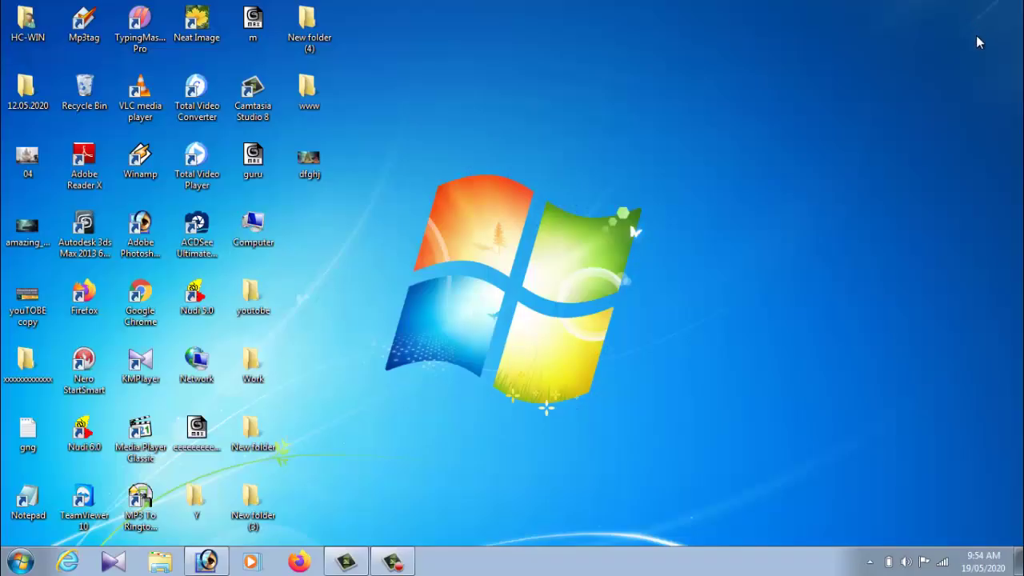
{"action": "double_click", "coordinate": [271, 238]}
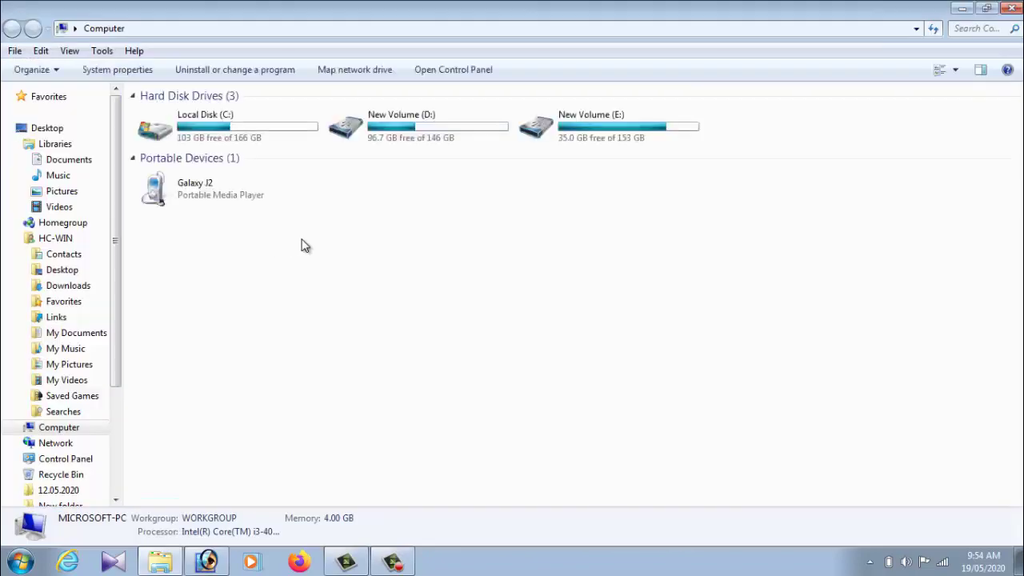
{"action": "left_click", "coordinate": [461, 133]}
{"action": "double_click", "coordinate": [461, 133]}
{"action": "double_click", "coordinate": [829, 248]}
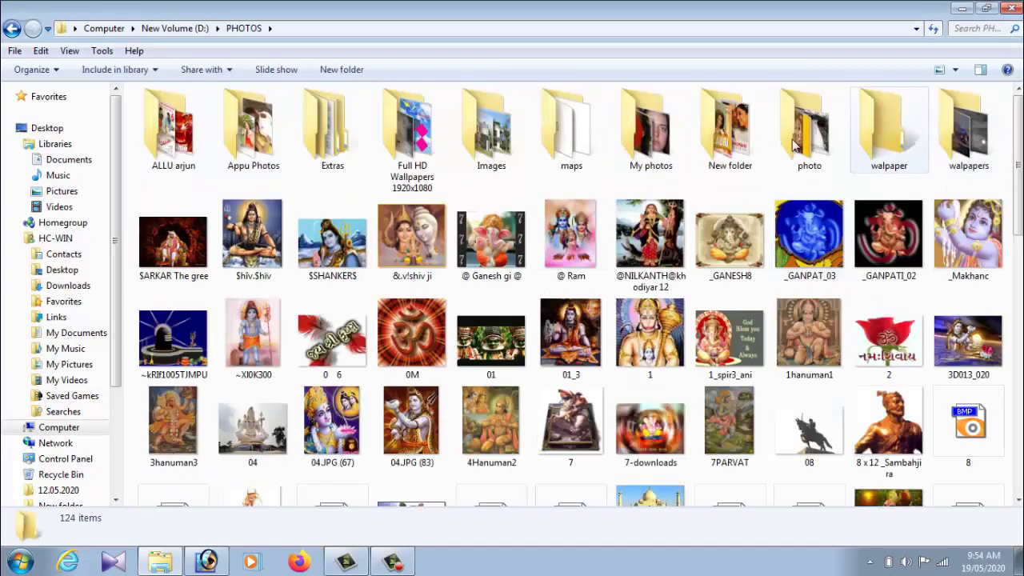
{"action": "double_click", "coordinate": [650, 130]}
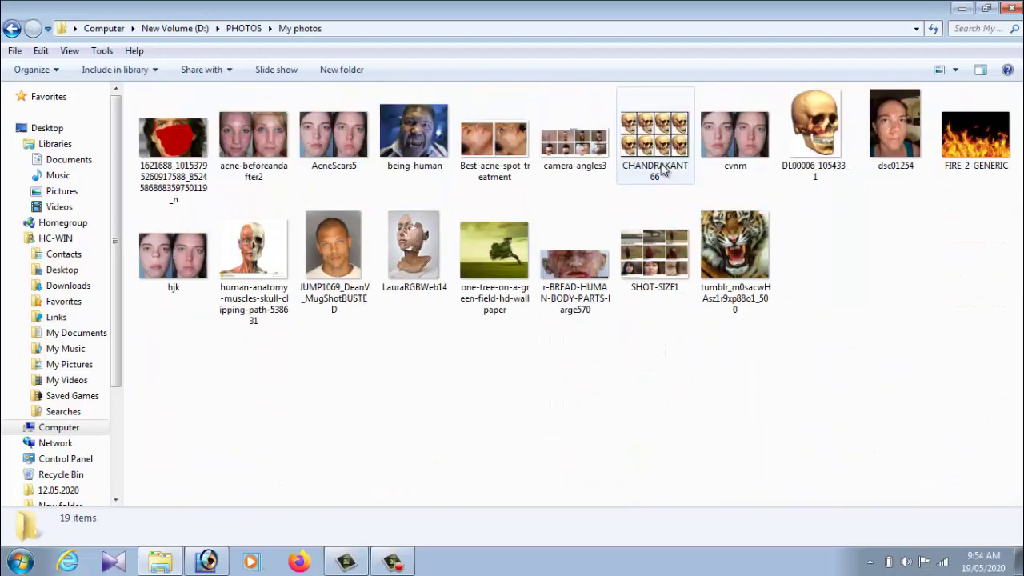
{"action": "double_click", "coordinate": [332, 151]}
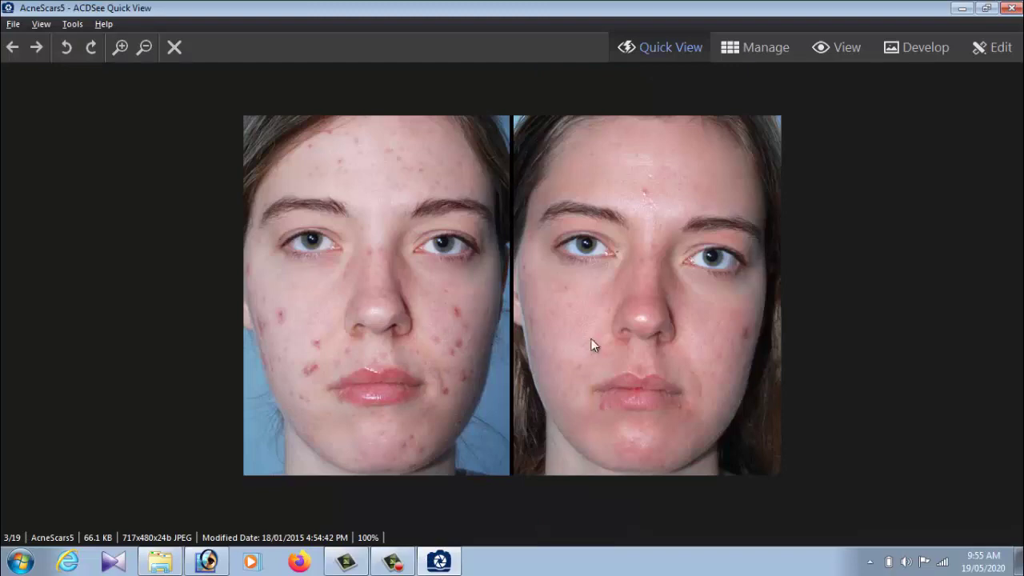
Preview hjk, cvnm, AcneScars5 and dsc01254 one after another, closing Quick View each time
{"action": "left_click", "coordinate": [1010, 10]}
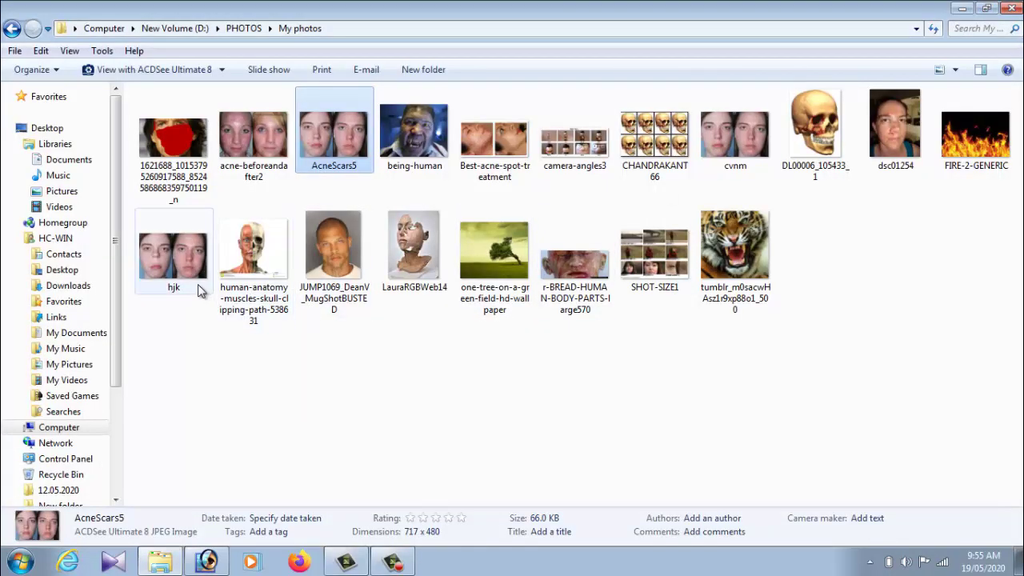
{"action": "double_click", "coordinate": [197, 284]}
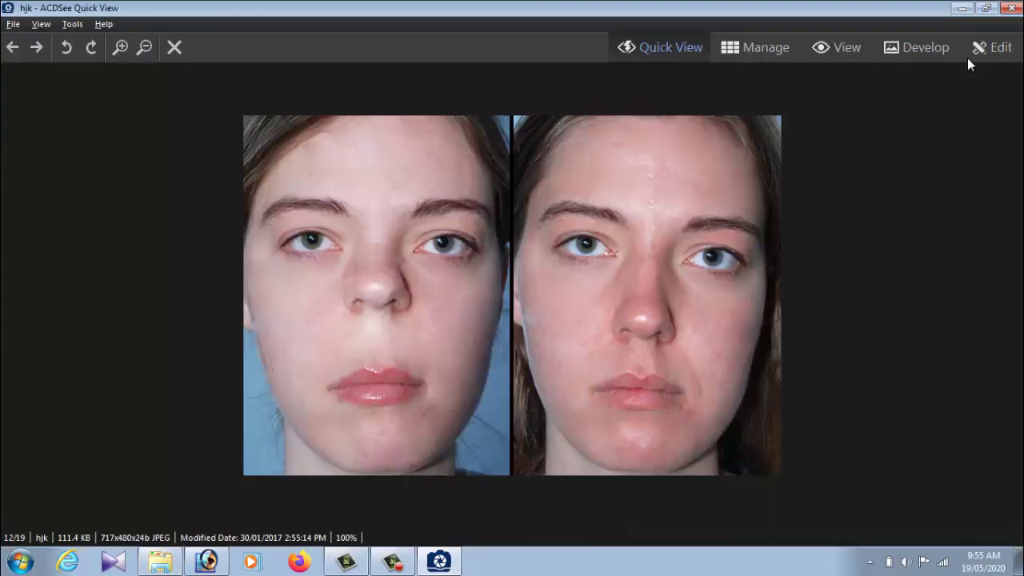
{"action": "left_click", "coordinate": [1010, 9]}
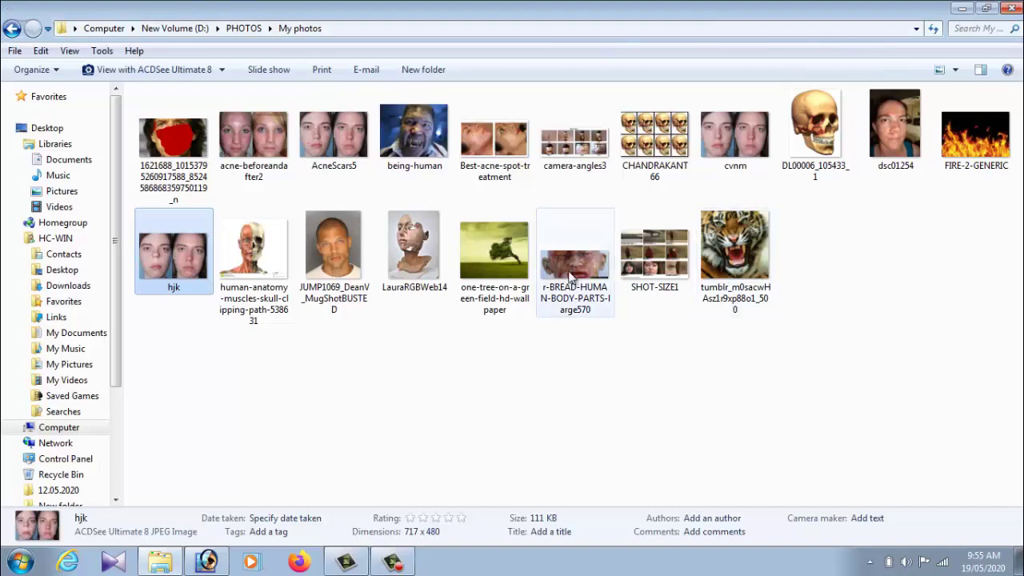
{"action": "double_click", "coordinate": [740, 139]}
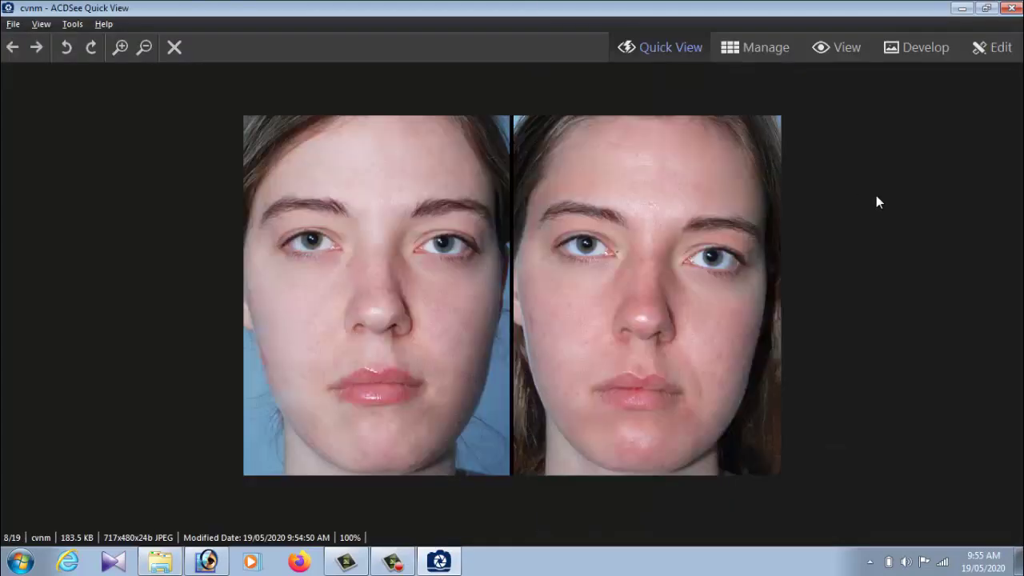
{"action": "left_click", "coordinate": [1013, 10]}
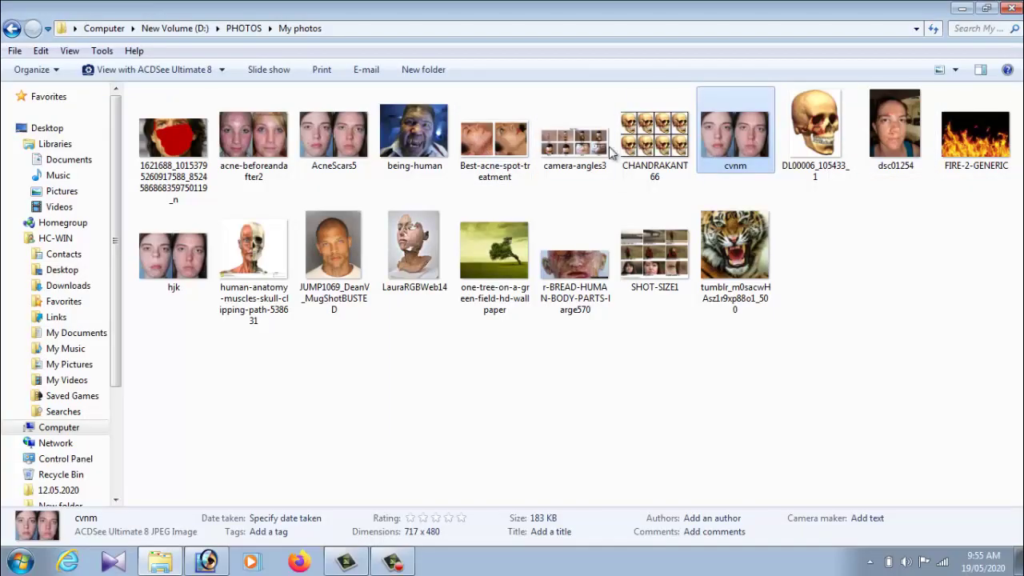
{"action": "double_click", "coordinate": [334, 136]}
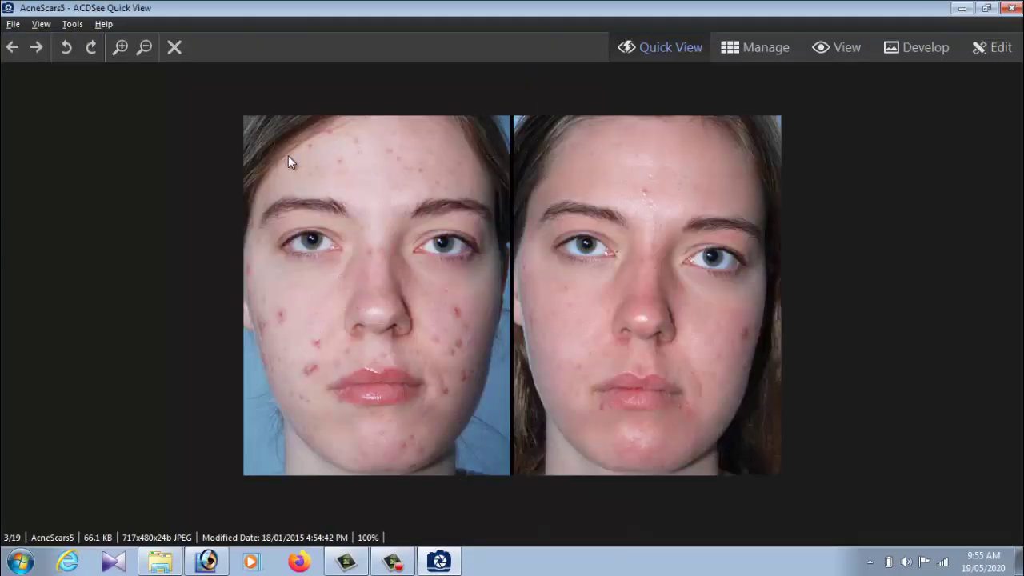
{"action": "left_click", "coordinate": [1013, 8]}
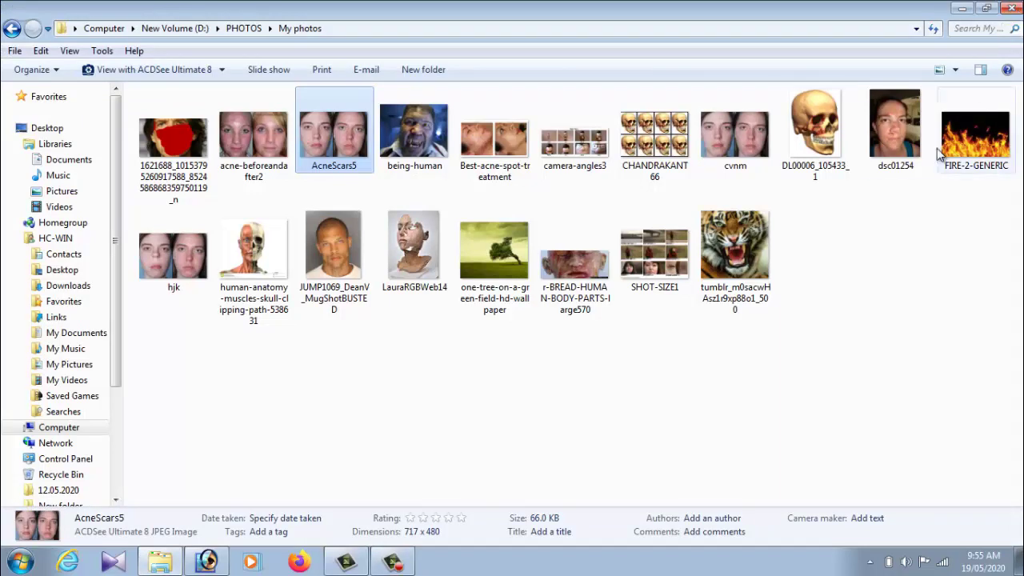
{"action": "double_click", "coordinate": [894, 128]}
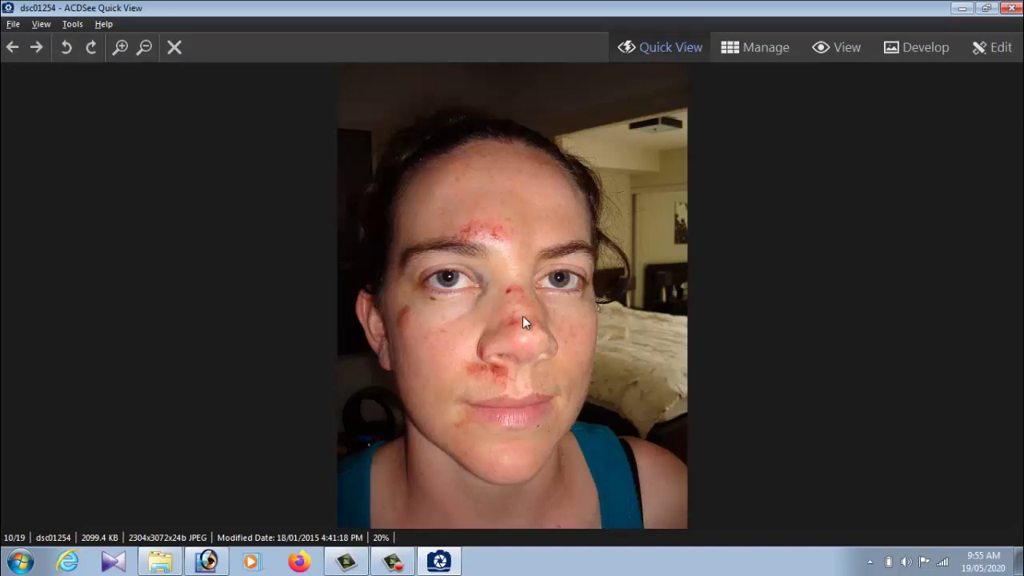
{"action": "left_click", "coordinate": [1013, 8]}
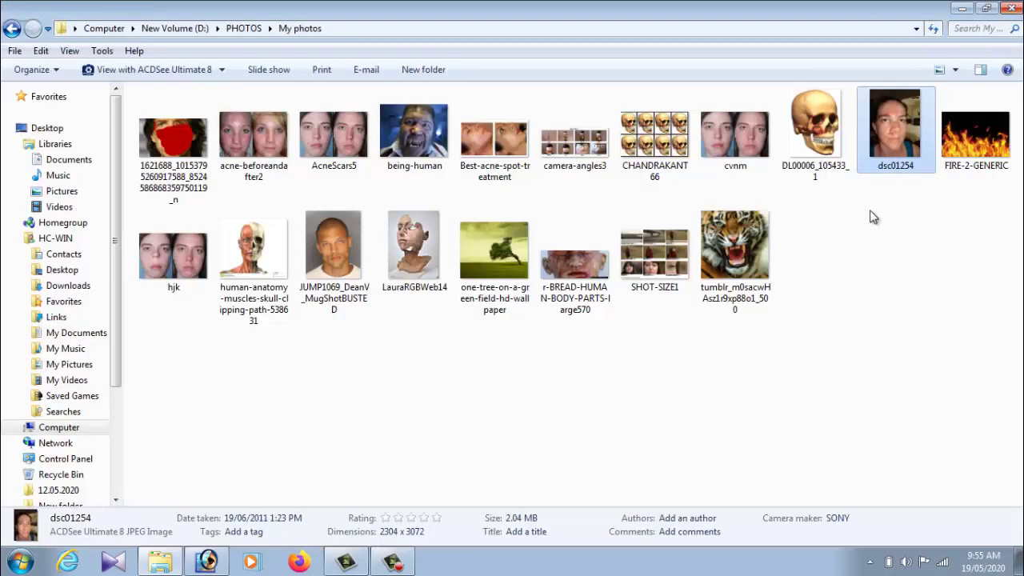
Drag dsc01254 into Photoshop, then close it unsaved along with the cvnm document
{"action": "mouse_move", "coordinate": [899, 127]}
{"action": "left_mouse_down"}
{"action": "mouse_move", "coordinate": [212, 558]}
{"action": "mouse_move", "coordinate": [445, 364]}
{"action": "left_mouse_up"}
{"action": "left_click", "coordinate": [560, 371]}
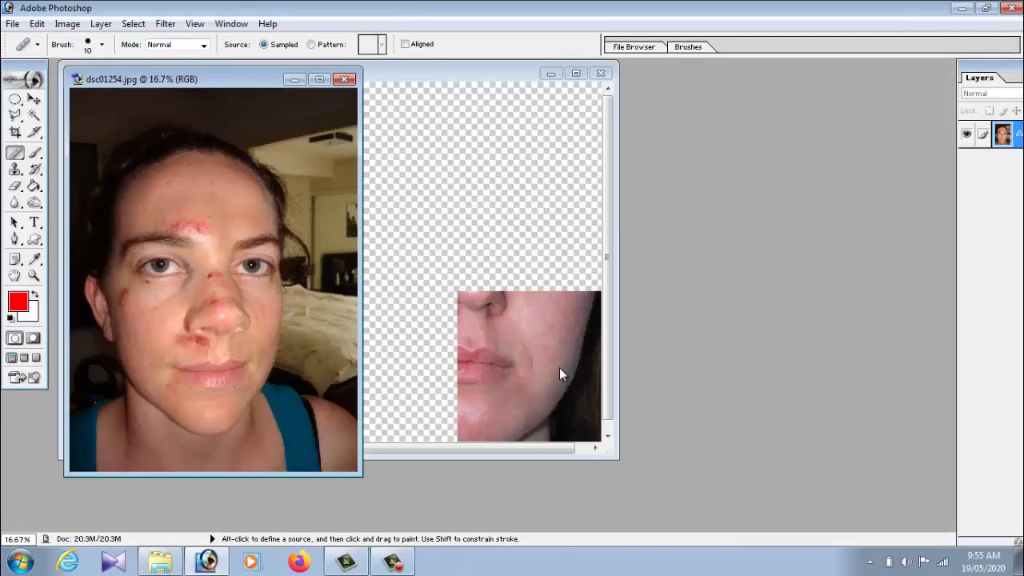
{"action": "left_click", "coordinate": [344, 79]}
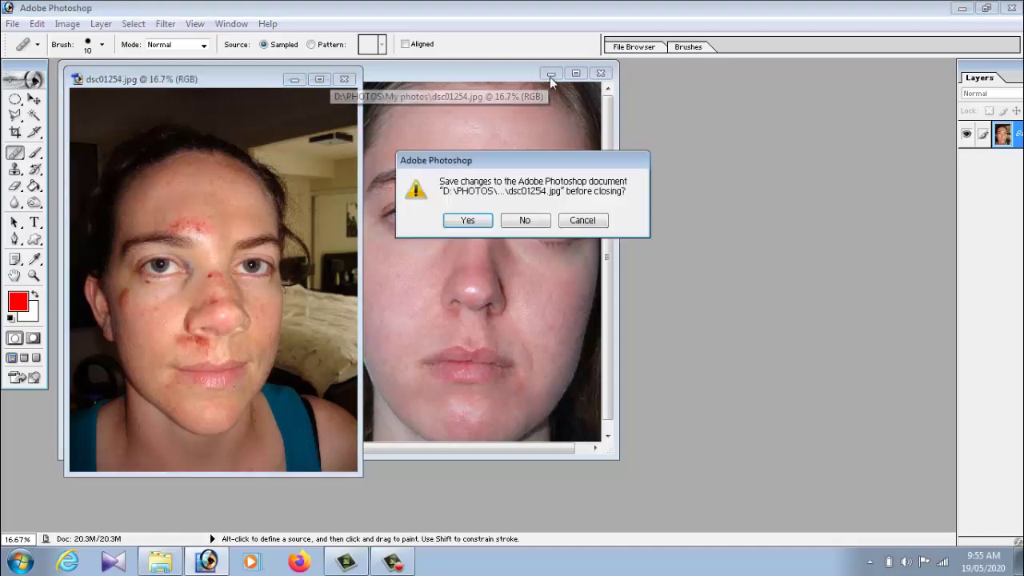
{"action": "left_click", "coordinate": [528, 223]}
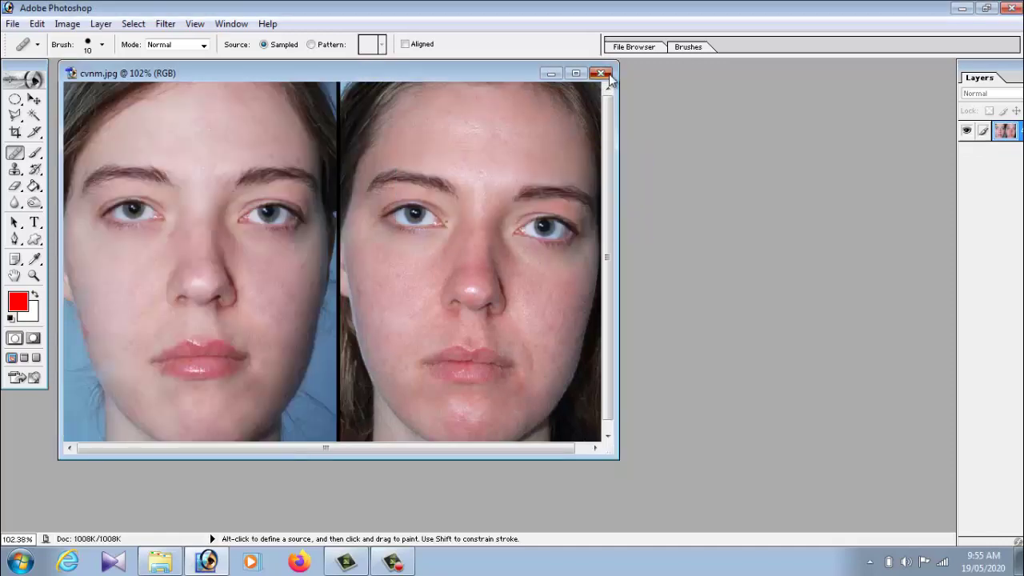
{"action": "left_click", "coordinate": [606, 74]}
Reopen dsc01254 via File > Open, discarding its embedded profile, and maximize the window
{"action": "left_click", "coordinate": [13, 24]}
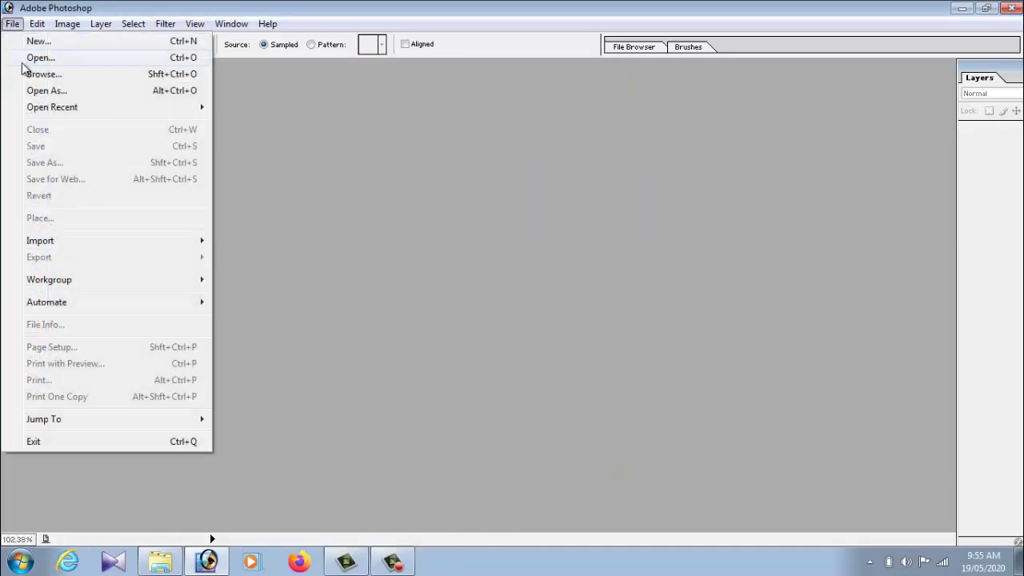
{"action": "left_click", "coordinate": [38, 57]}
{"action": "left_click_drag", "start_coordinate": [668, 212], "coordinate": [664, 261]}
{"action": "left_click", "coordinate": [446, 231]}
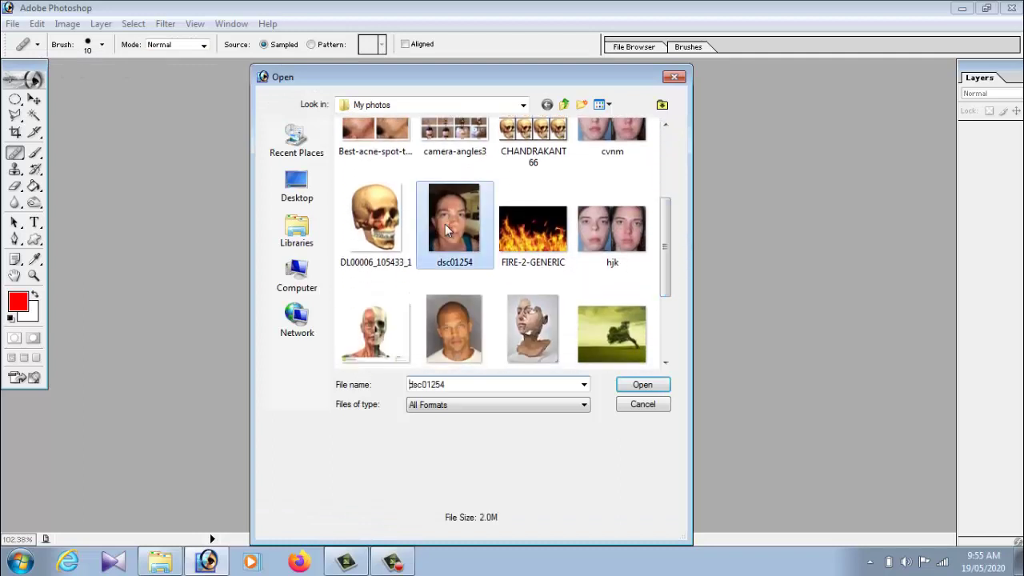
{"action": "left_click", "coordinate": [649, 387]}
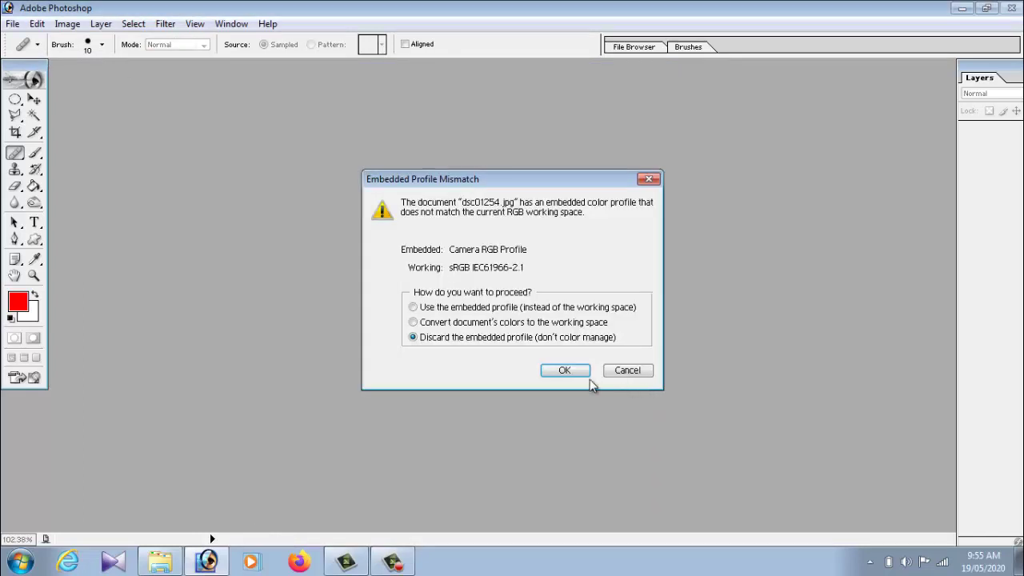
{"action": "left_click", "coordinate": [560, 371]}
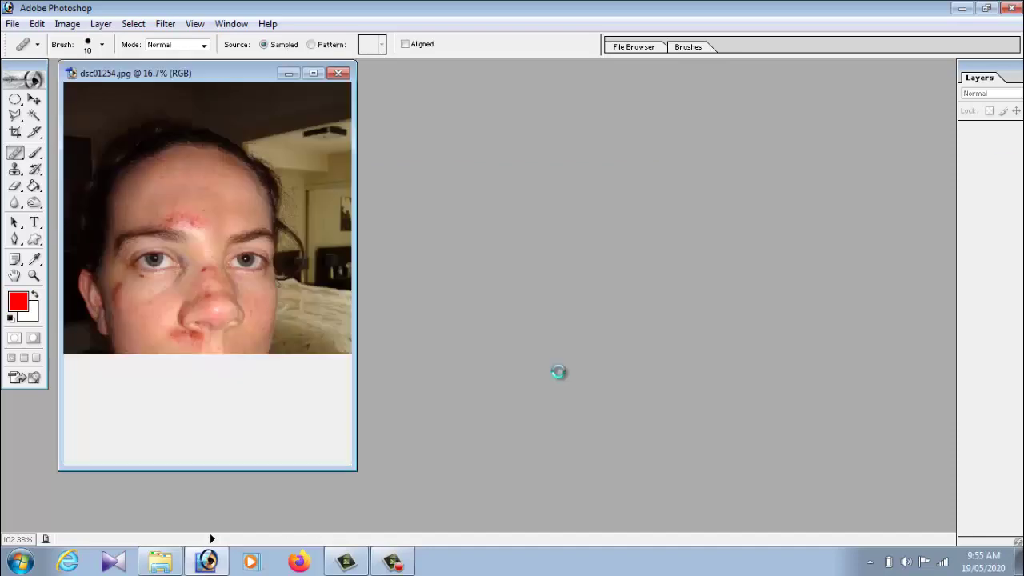
{"action": "left_click", "coordinate": [313, 72]}
Zoom in on the forehead and select the Healing Brush from the Clone Stamp flyout
{"action": "key", "text": "ctrl+plus"}
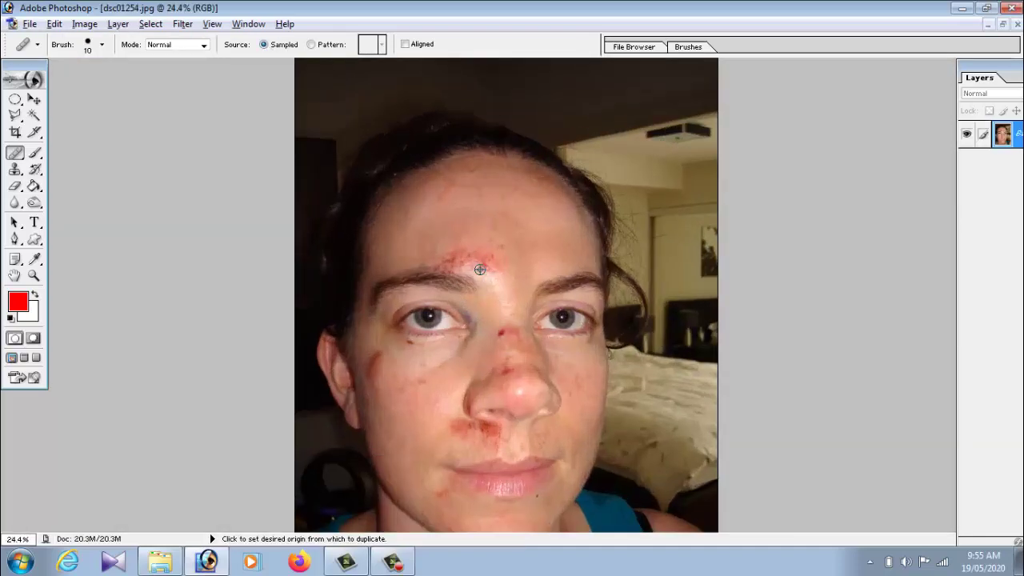
{"action": "left_click_drag", "start_coordinate": [457, 336], "coordinate": [505, 221]}
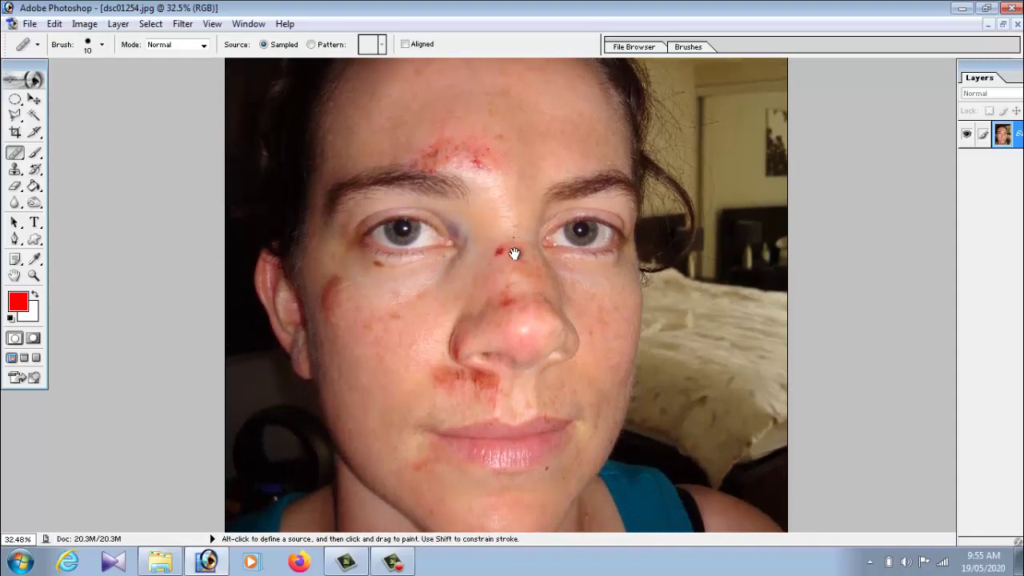
{"action": "mouse_move", "coordinate": [400, 338]}
{"action": "left_mouse_down"}
{"action": "mouse_move", "coordinate": [417, 192]}
{"action": "mouse_move", "coordinate": [474, 201]}
{"action": "left_mouse_up"}
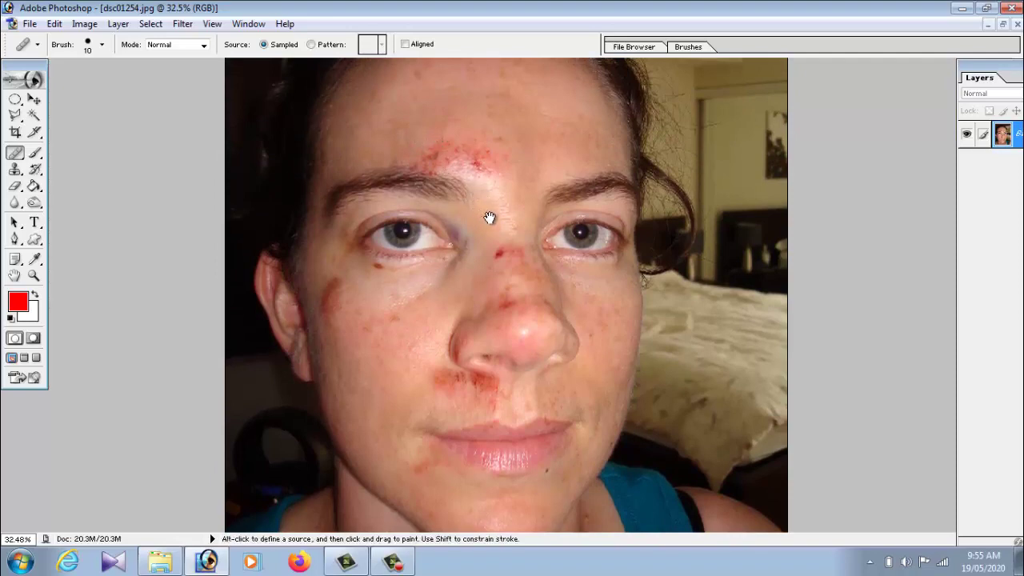
{"action": "left_click", "coordinate": [15, 169]}
{"action": "left_click_drag", "start_coordinate": [14, 153], "coordinate": [63, 160]}
{"action": "left_click", "coordinate": [62, 160]}
{"action": "scroll", "coordinate": [468, 75], "scroll_direction": "up", "scroll_amount": 2}
Dismiss the source-point warning and set the Healing Brush diameter to 78 px
{"action": "left_click", "coordinate": [515, 237]}
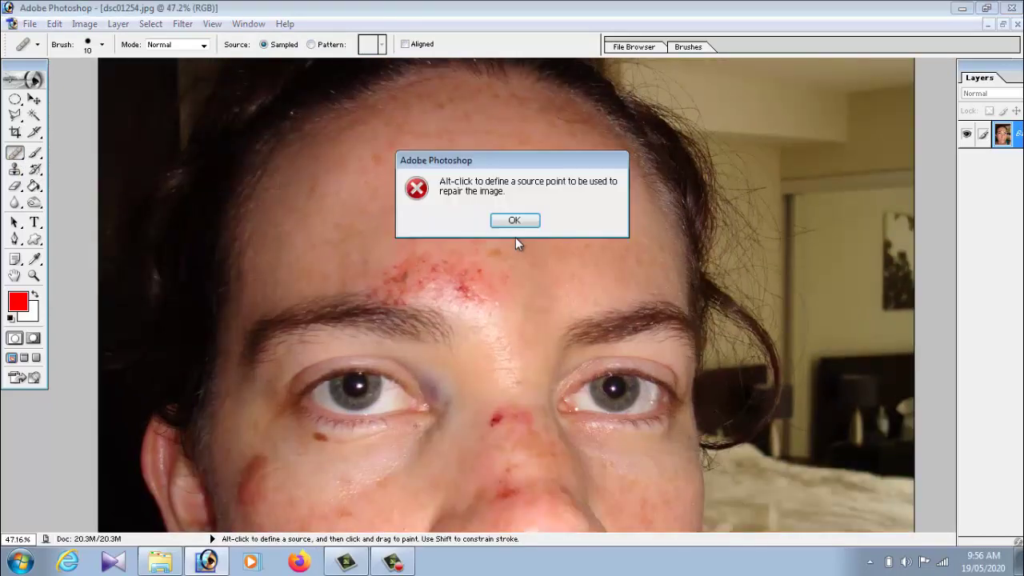
{"action": "left_click", "coordinate": [515, 221]}
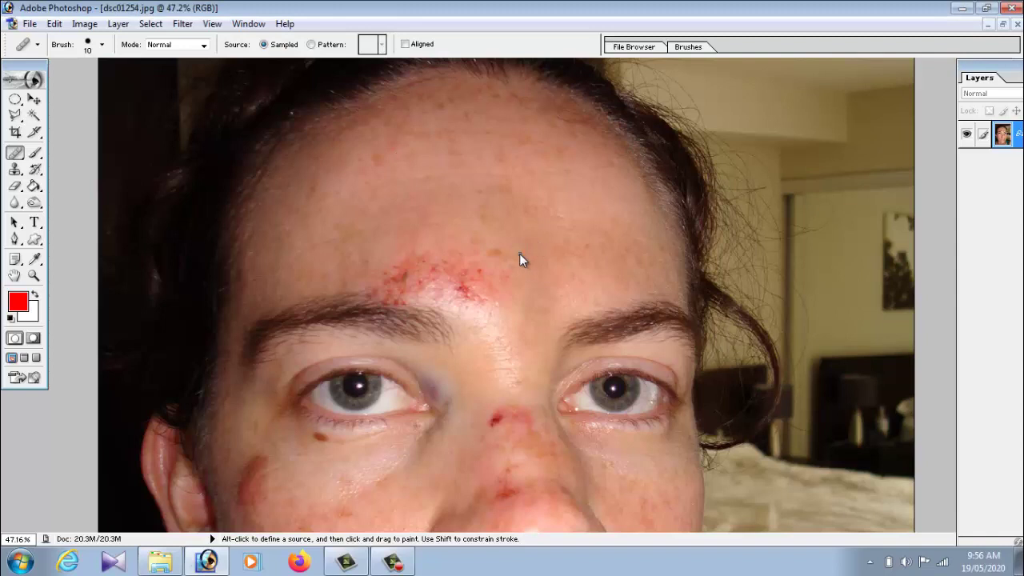
{"action": "left_click", "coordinate": [102, 45]}
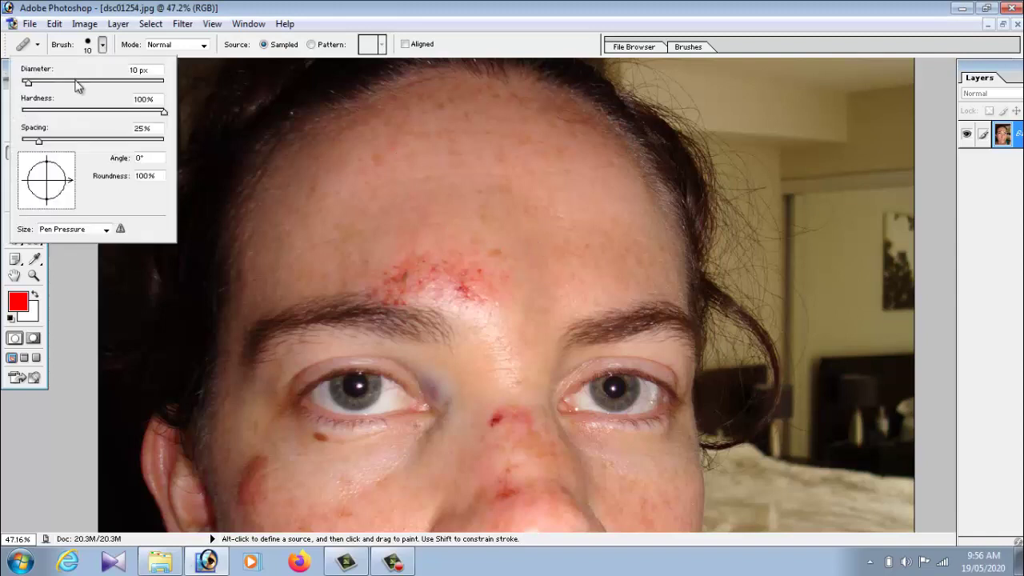
{"action": "left_click_drag", "start_coordinate": [65, 83], "coordinate": [76, 82]}
{"action": "key", "text": "alt"}
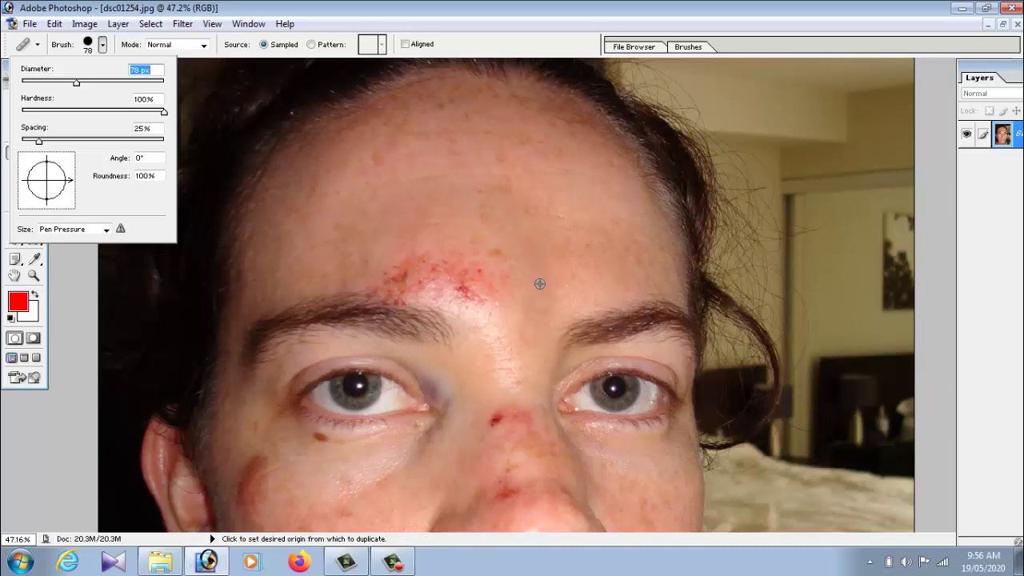
Sample clean forehead skin and heal the forehead and left-eyebrow scrapes
{"action": "left_click", "coordinate": [465, 230], "text": "alt"}
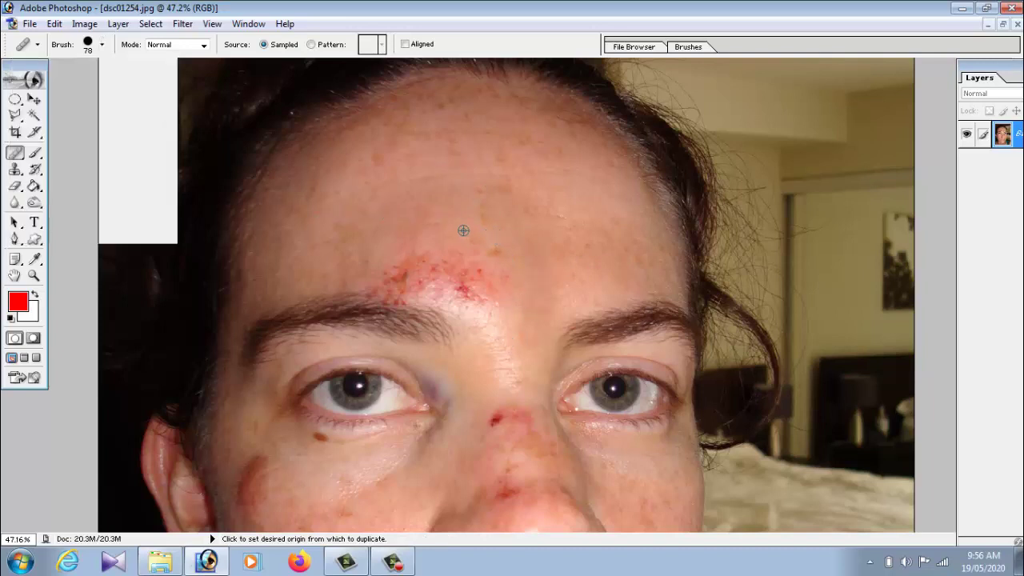
{"action": "mouse_move", "coordinate": [483, 251]}
{"action": "left_mouse_down"}
{"action": "mouse_move", "coordinate": [453, 263]}
{"action": "mouse_move", "coordinate": [402, 258]}
{"action": "mouse_move", "coordinate": [488, 293]}
{"action": "mouse_move", "coordinate": [392, 278]}
{"action": "mouse_move", "coordinate": [477, 285]}
{"action": "mouse_move", "coordinate": [493, 300]}
{"action": "mouse_move", "coordinate": [370, 272]}
{"action": "mouse_move", "coordinate": [512, 253]}
{"action": "left_mouse_up"}
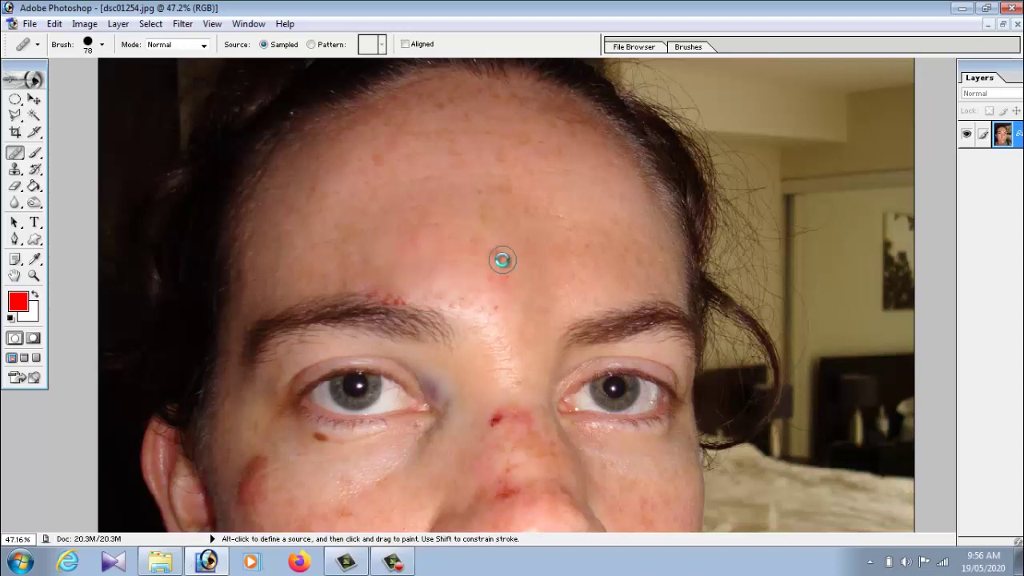
{"action": "left_click_drag", "start_coordinate": [503, 291], "coordinate": [477, 304]}
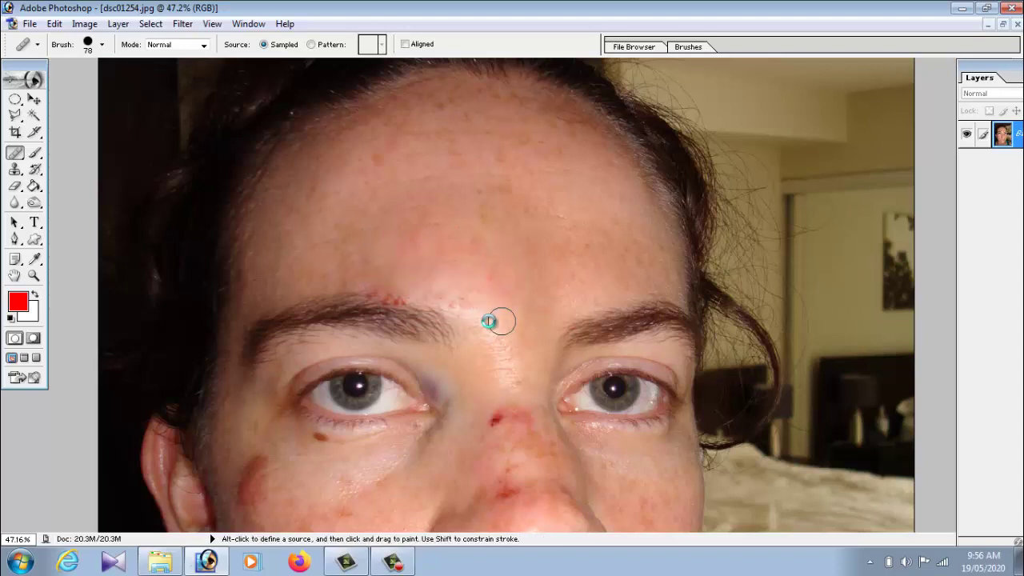
{"action": "left_click_drag", "start_coordinate": [405, 293], "coordinate": [361, 293]}
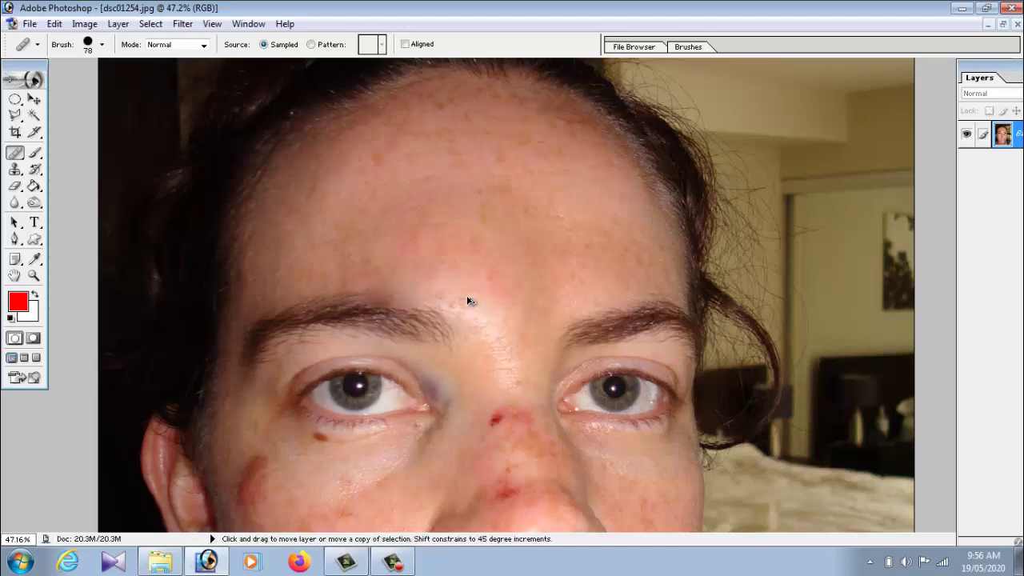
{"action": "left_click_drag", "start_coordinate": [471, 299], "coordinate": [477, 207]}
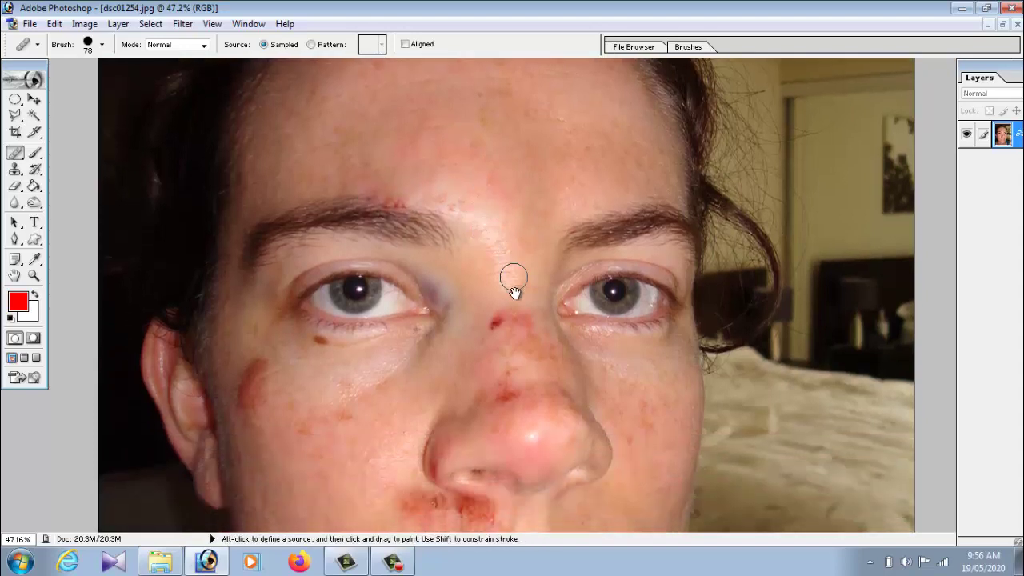
Heal the red spot on the nose bridge
{"action": "left_click_drag", "start_coordinate": [496, 350], "coordinate": [475, 308]}
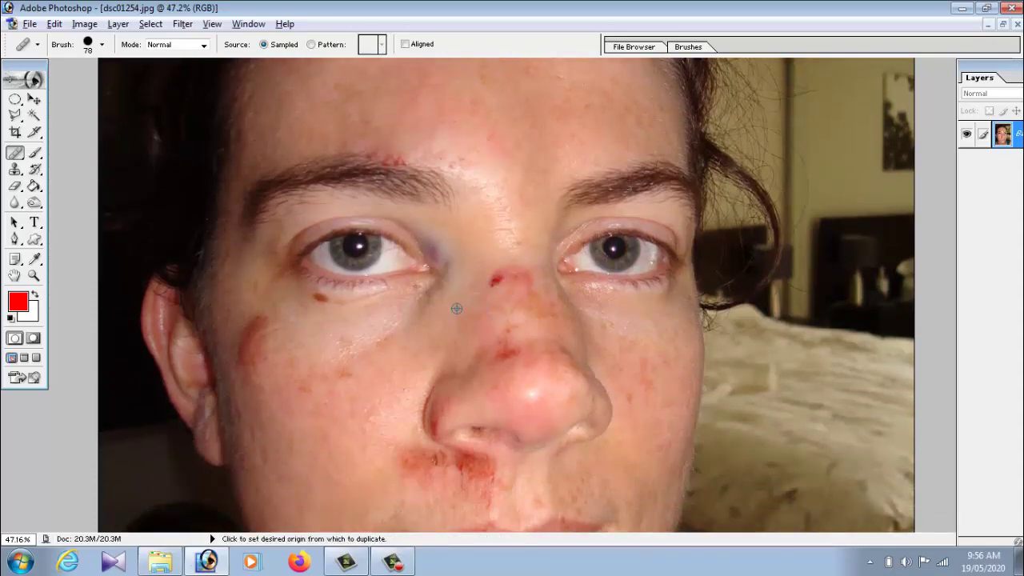
{"action": "left_click", "coordinate": [496, 280]}
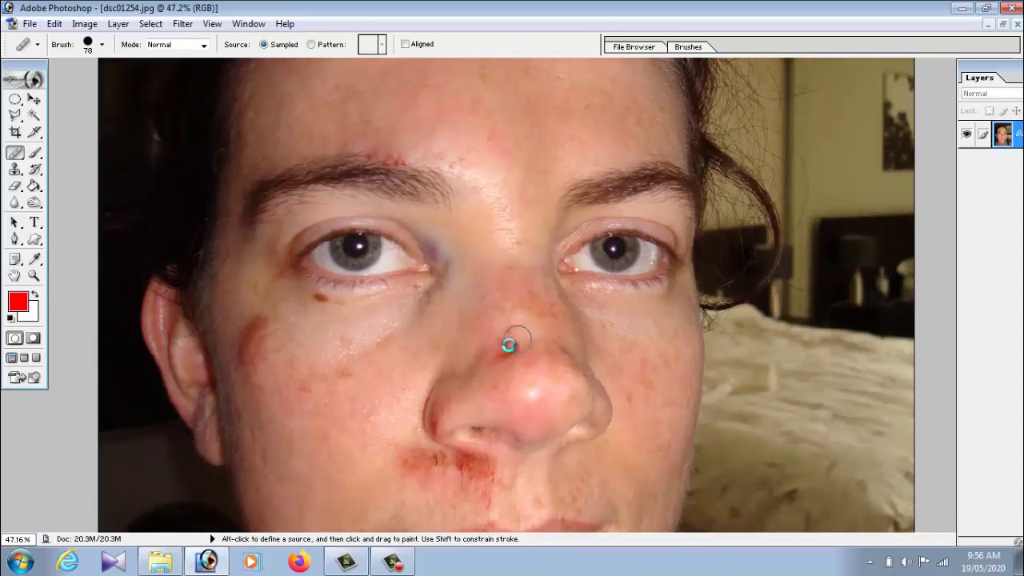
{"action": "left_click_drag", "start_coordinate": [482, 347], "coordinate": [499, 182]}
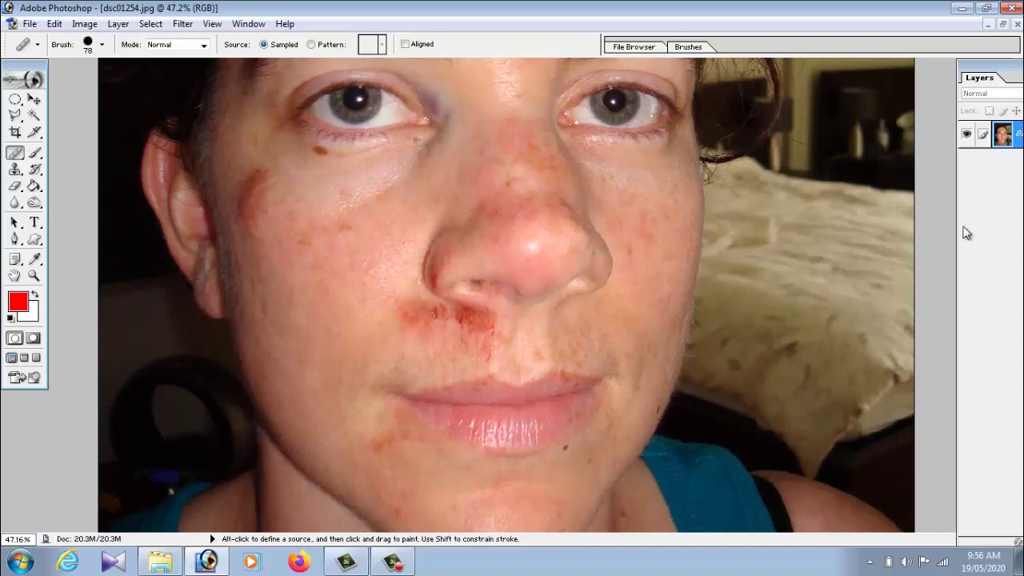
Sample clean cheek skin and heal the red patches beside and under the left nostril
{"action": "left_click", "coordinate": [352, 290], "text": "alt"}
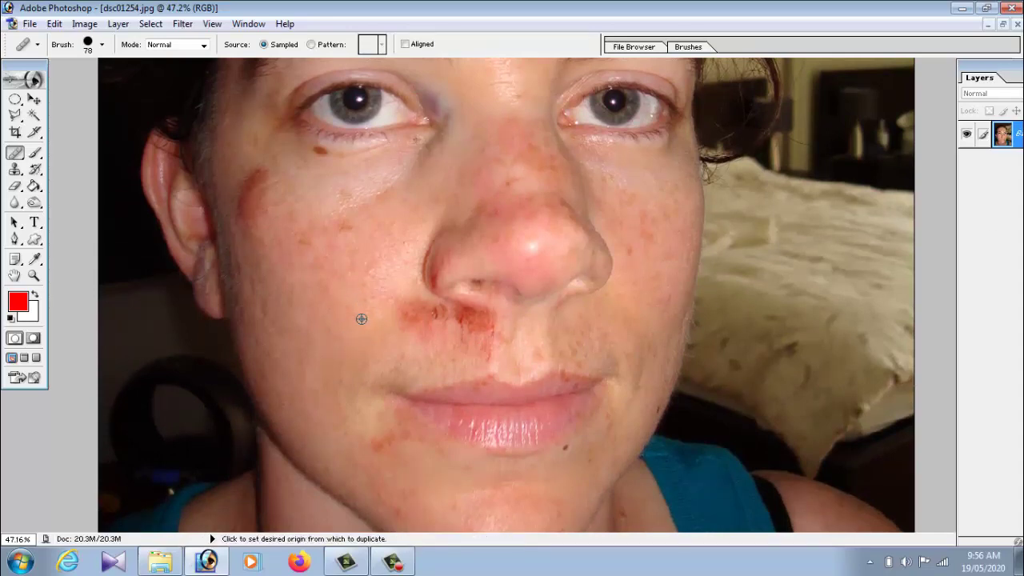
{"action": "left_click", "coordinate": [361, 317], "text": "alt"}
{"action": "left_click_drag", "start_coordinate": [400, 313], "coordinate": [480, 323]}
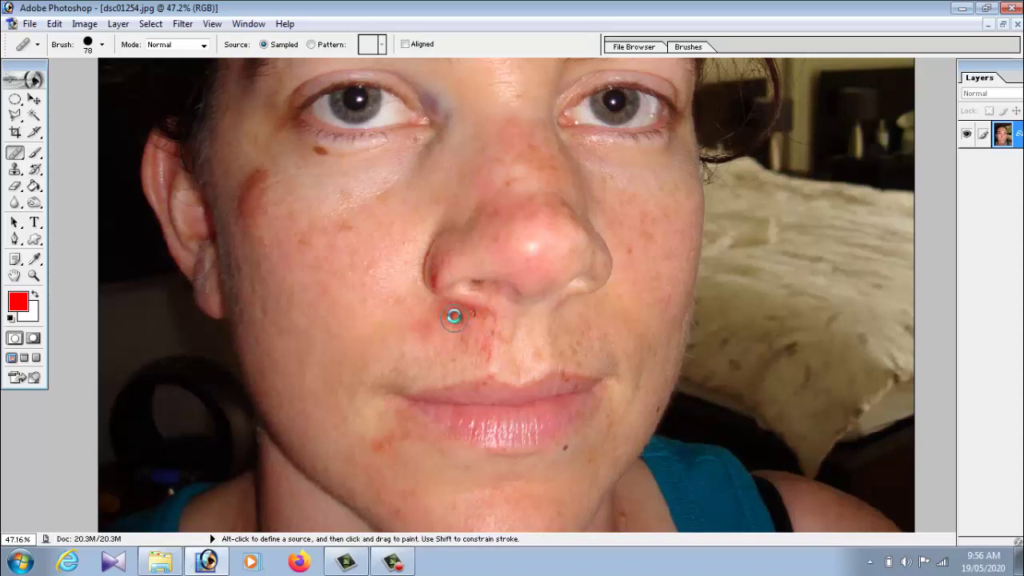
{"action": "left_click", "coordinate": [480, 334]}
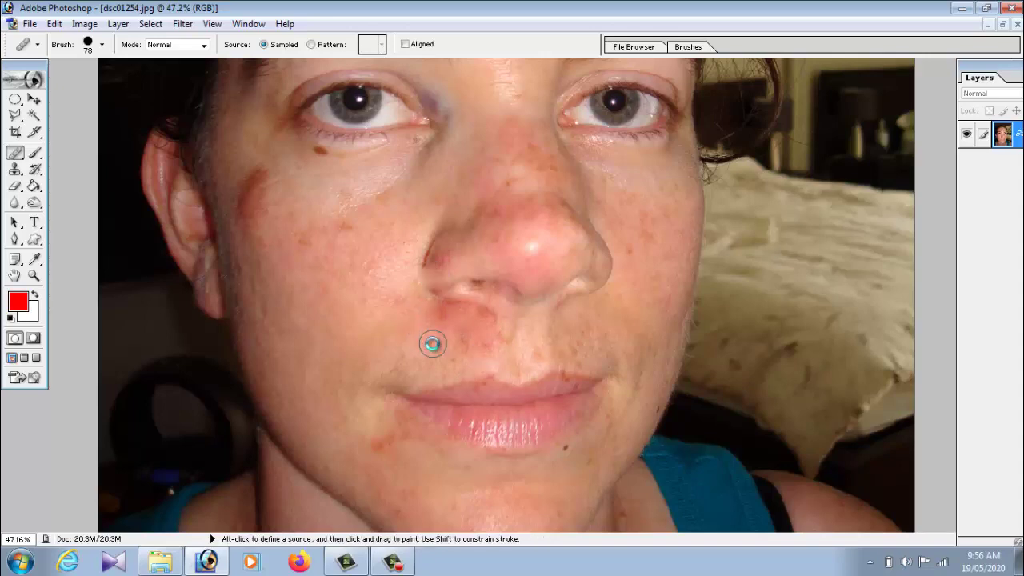
{"action": "key", "text": "ctrl"}
{"action": "left_click", "coordinate": [473, 259], "text": "alt"}
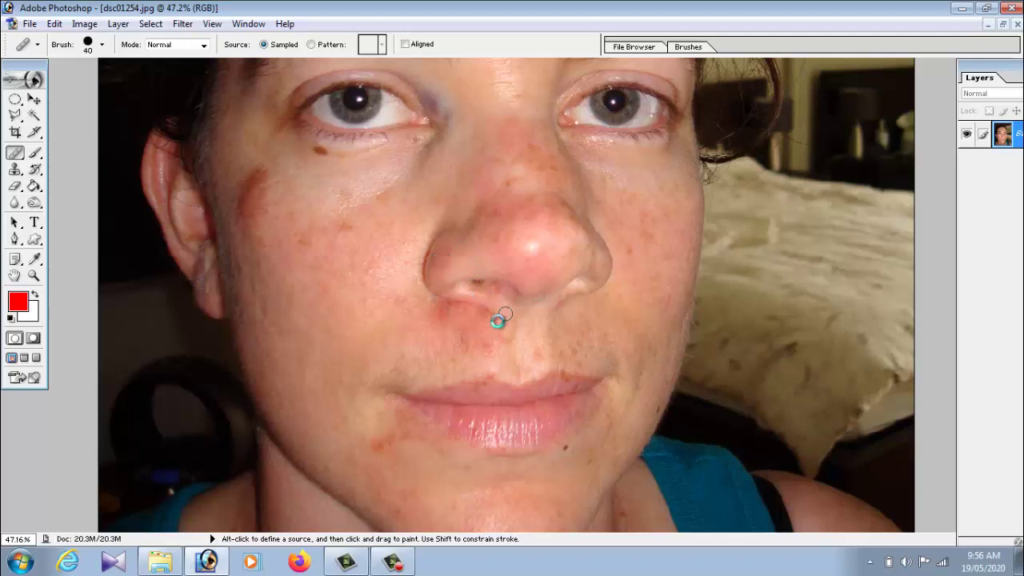
{"action": "left_click_drag", "start_coordinate": [354, 293], "coordinate": [355, 312]}
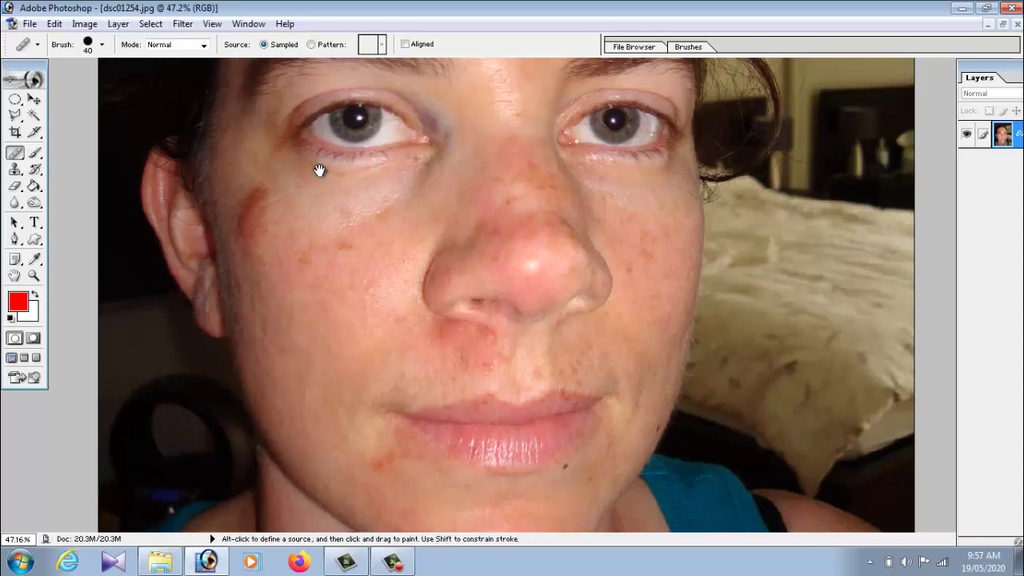
Heal the dark spot under the left eye from a clean skin sample
{"action": "key", "text": "ctrl"}
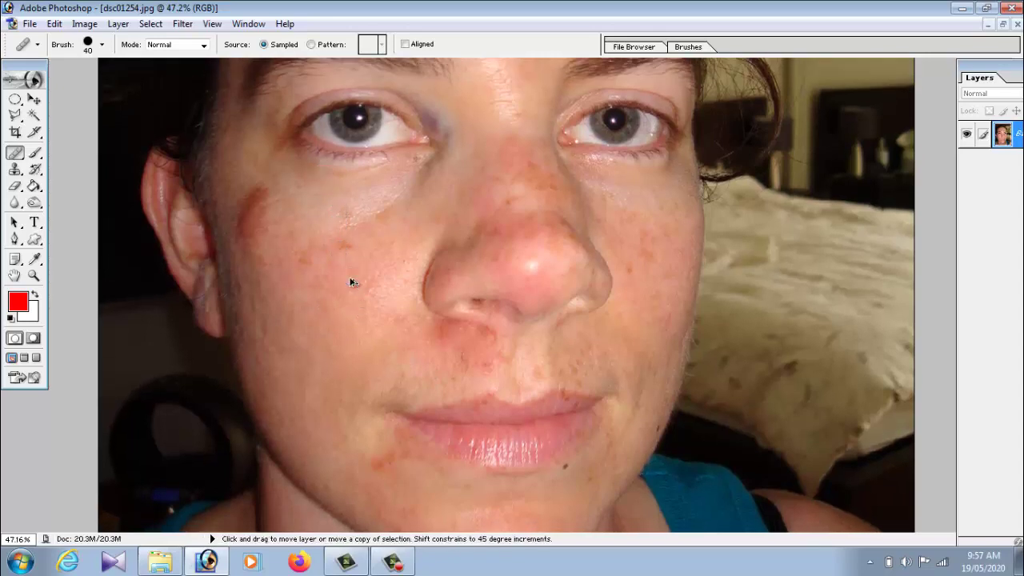
{"action": "key", "text": "alt"}
{"action": "left_click", "coordinate": [327, 182], "text": "alt"}
{"action": "left_click", "coordinate": [318, 169]}
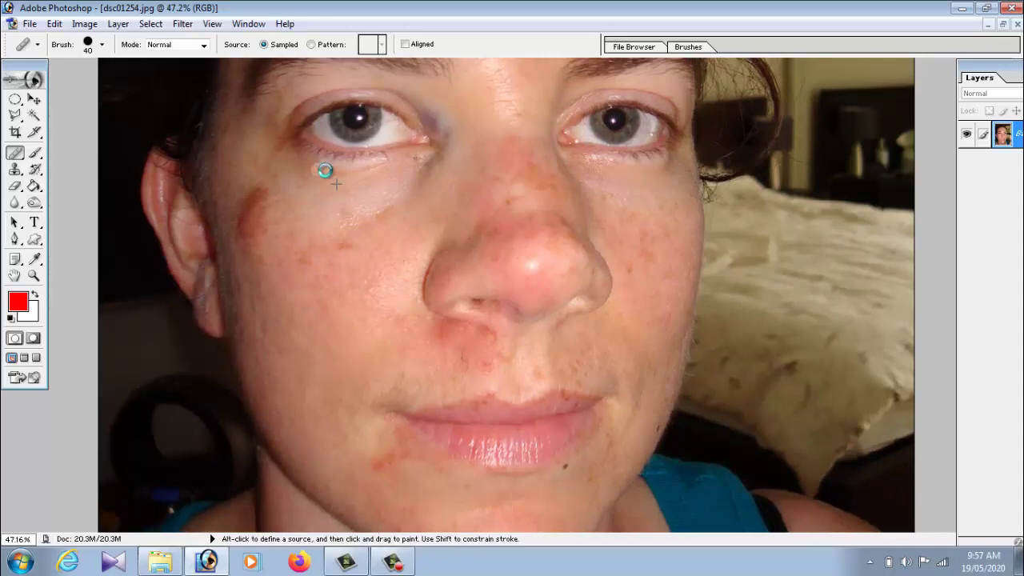
{"action": "key", "text": "space"}
{"action": "mouse_move", "coordinate": [637, 258]}
{"action": "left_mouse_down"}
{"action": "mouse_move", "coordinate": [639, 276]}
{"action": "mouse_move", "coordinate": [635, 217]}
{"action": "left_mouse_up"}
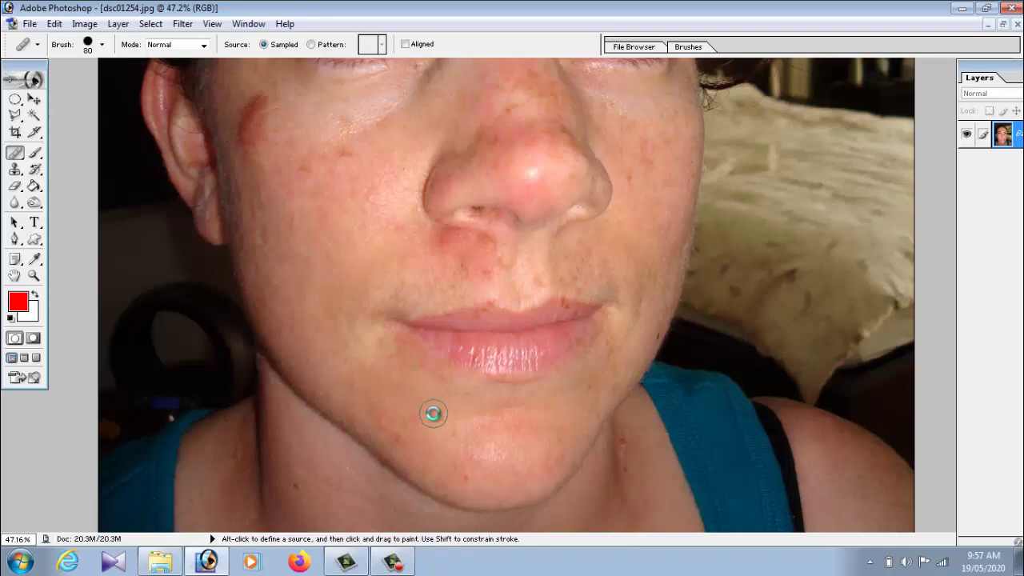
{"action": "key", "text": "space"}
{"action": "left_click_drag", "start_coordinate": [354, 265], "coordinate": [264, 260]}
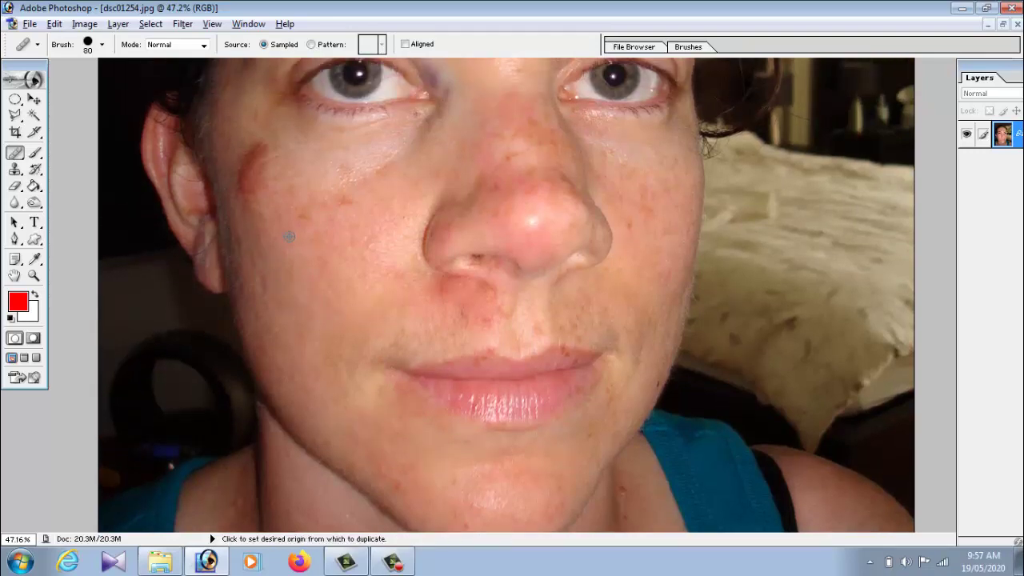
Heal the left-cheek scar, a right-cheek blemish and the mark beside the nose
{"action": "left_click", "coordinate": [262, 156]}
{"action": "left_click_drag", "start_coordinate": [262, 156], "coordinate": [244, 196]}
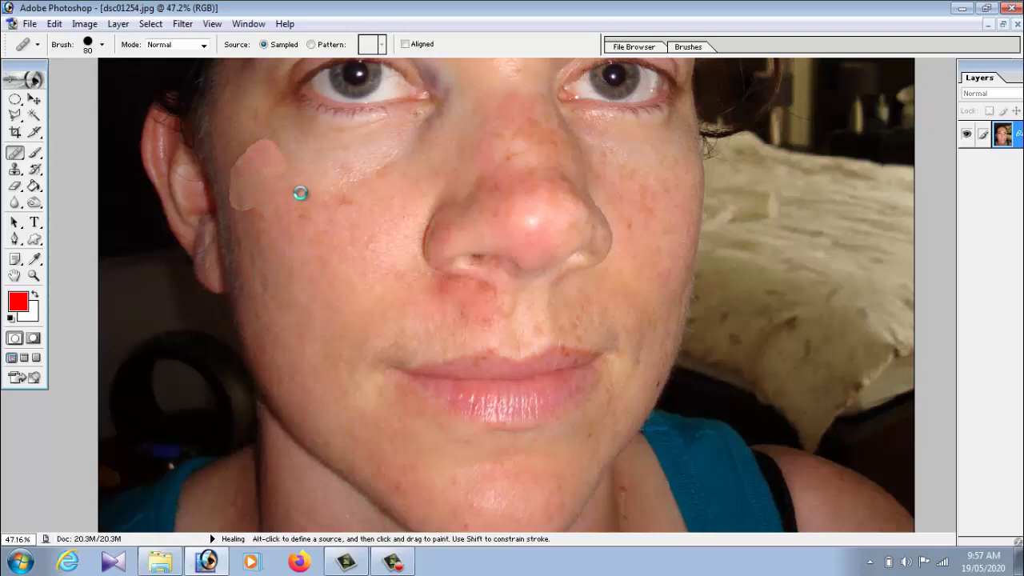
{"action": "left_click", "coordinate": [255, 150]}
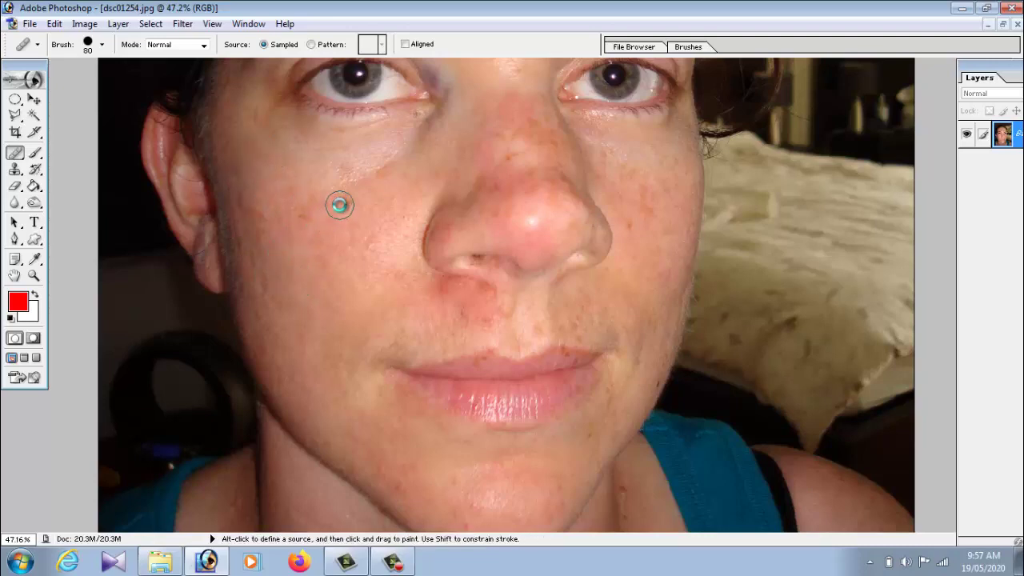
{"action": "left_click", "coordinate": [233, 201]}
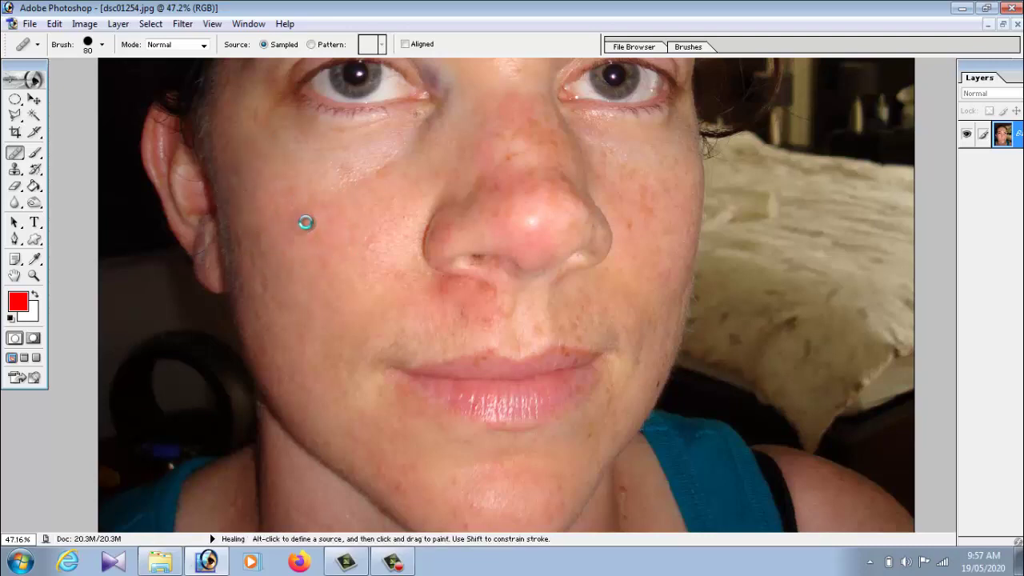
{"action": "left_click", "coordinate": [644, 210]}
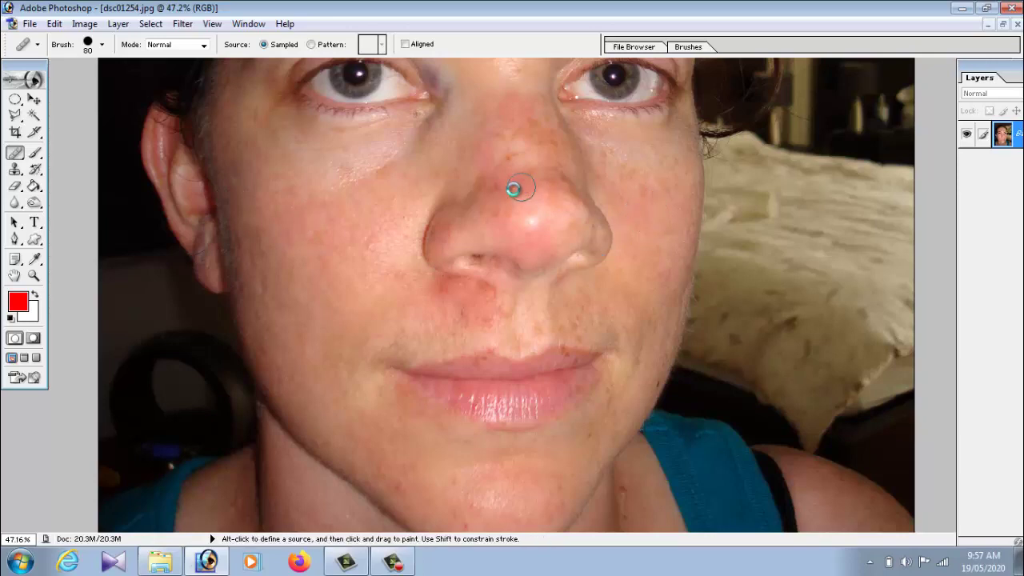
{"action": "left_click_drag", "start_coordinate": [573, 184], "coordinate": [592, 210]}
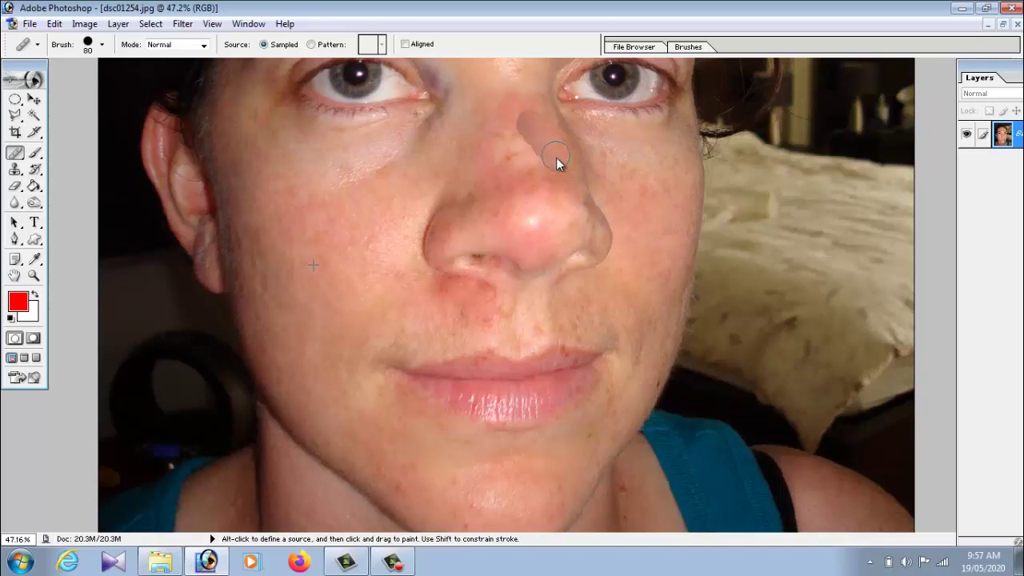
Heal the last mark under the nose
{"action": "scroll", "coordinate": [588, 251], "scroll_direction": "down", "scroll_amount": 1}
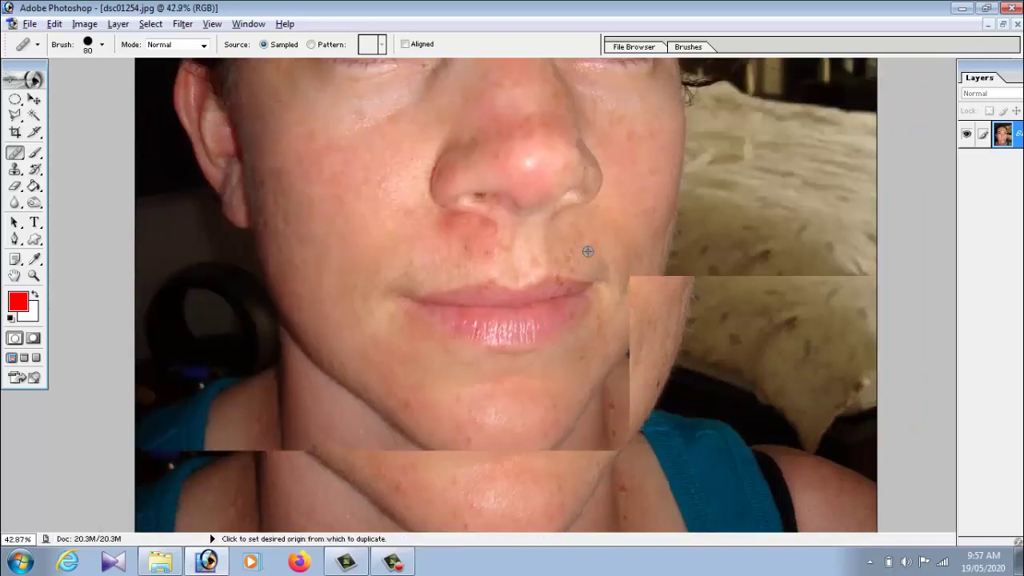
{"action": "scroll", "coordinate": [587, 251], "scroll_direction": "down", "scroll_amount": 5}
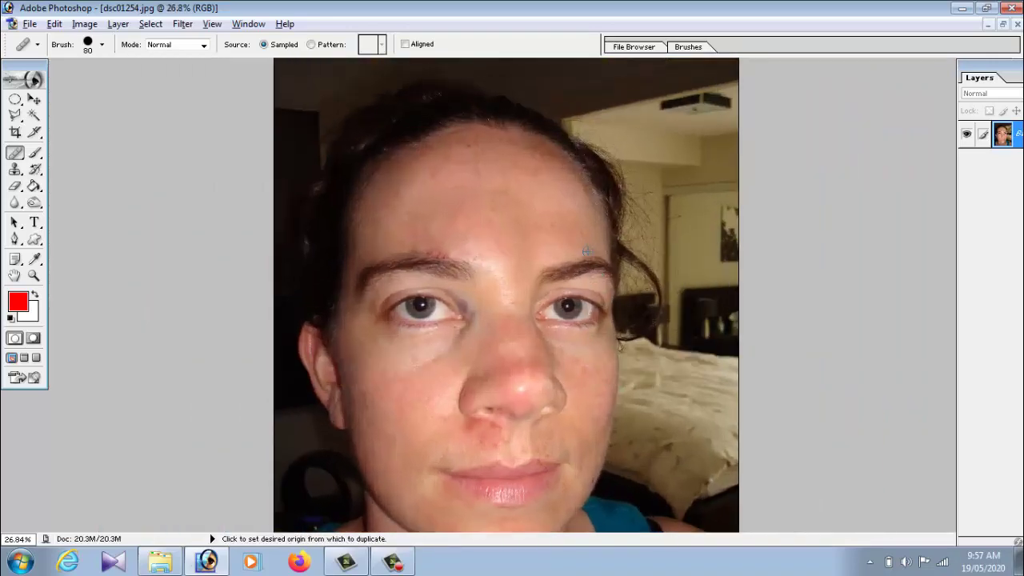
{"action": "scroll", "coordinate": [587, 251], "scroll_direction": "up", "scroll_amount": 1}
{"action": "left_click_drag", "start_coordinate": [567, 354], "coordinate": [473, 313]}
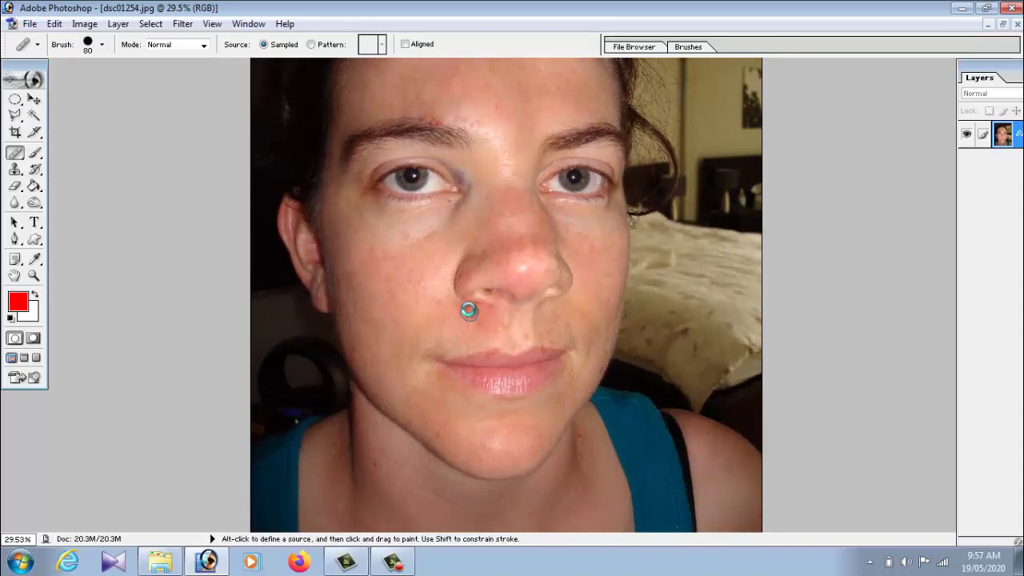
{"action": "left_click_drag", "start_coordinate": [534, 185], "coordinate": [540, 247]}
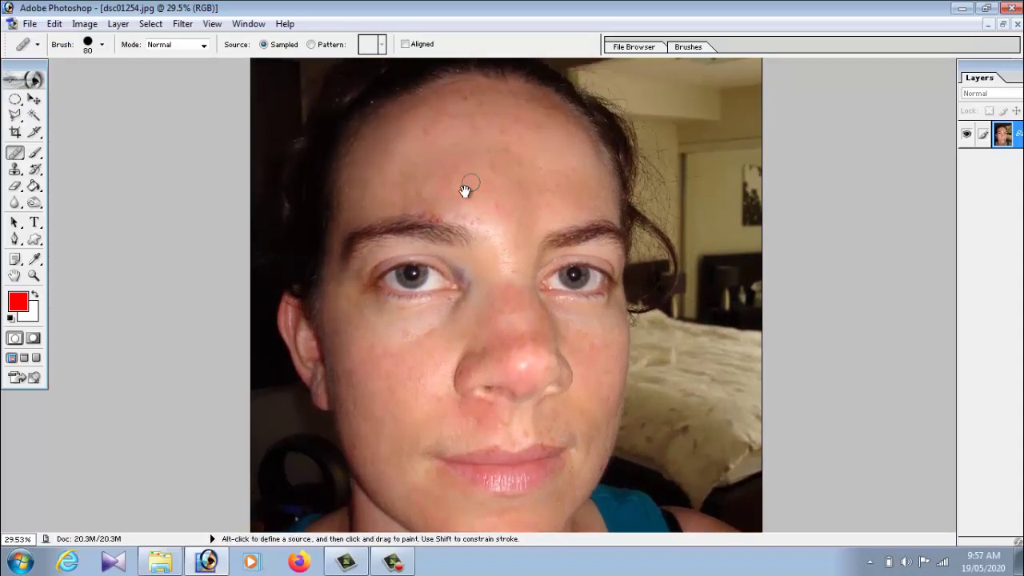
Fit the whole photo on screen with Ctrl+0 and select the Move tool
{"action": "key", "text": "ctrl+0"}
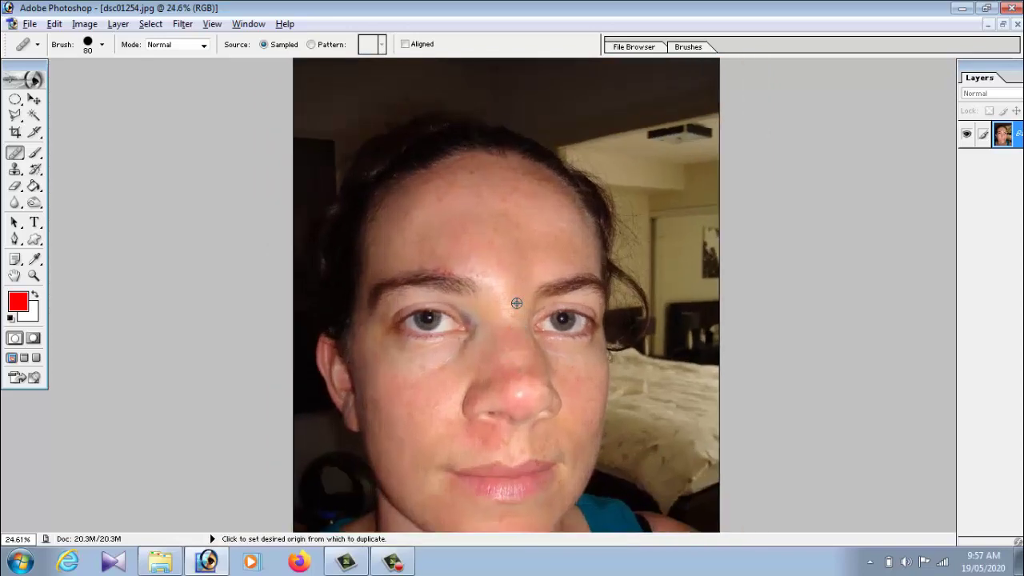
{"action": "scroll", "coordinate": [525, 347], "scroll_direction": "down", "scroll_amount": 3}
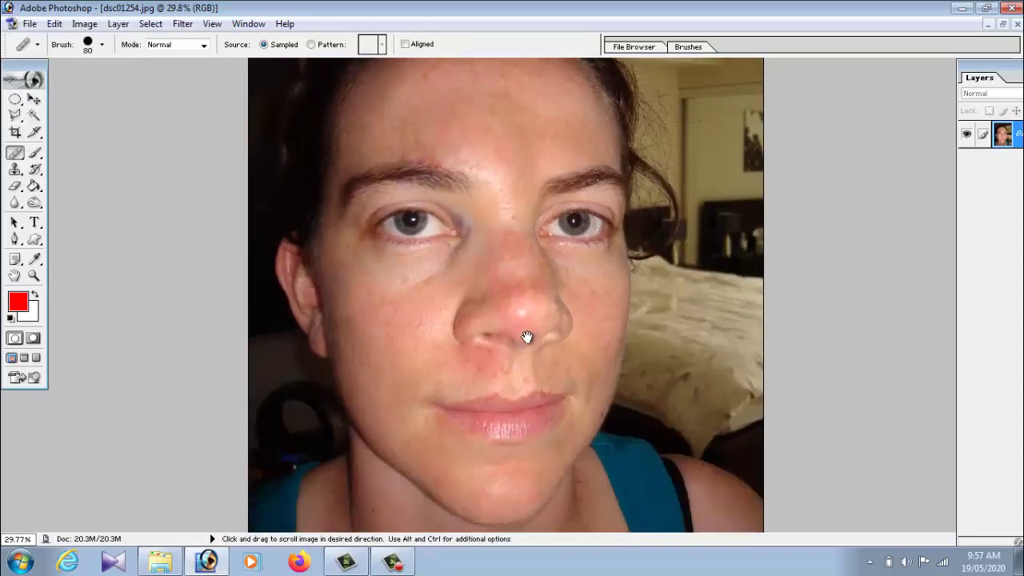
{"action": "scroll", "coordinate": [543, 306], "scroll_direction": "up", "scroll_amount": 1}
{"action": "scroll", "coordinate": [539, 296], "scroll_direction": "up", "scroll_amount": 1}
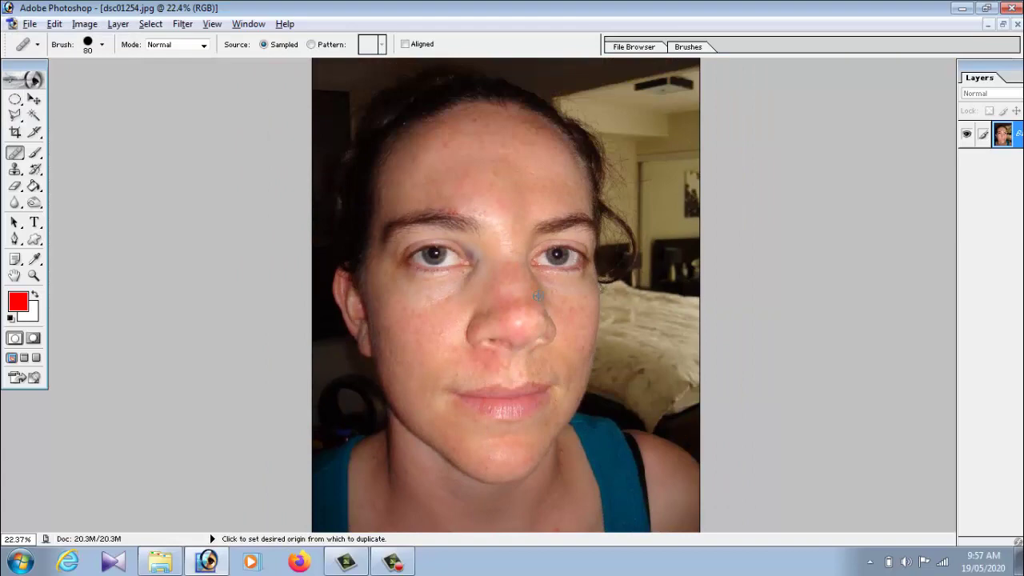
{"action": "left_click", "coordinate": [34, 101]}
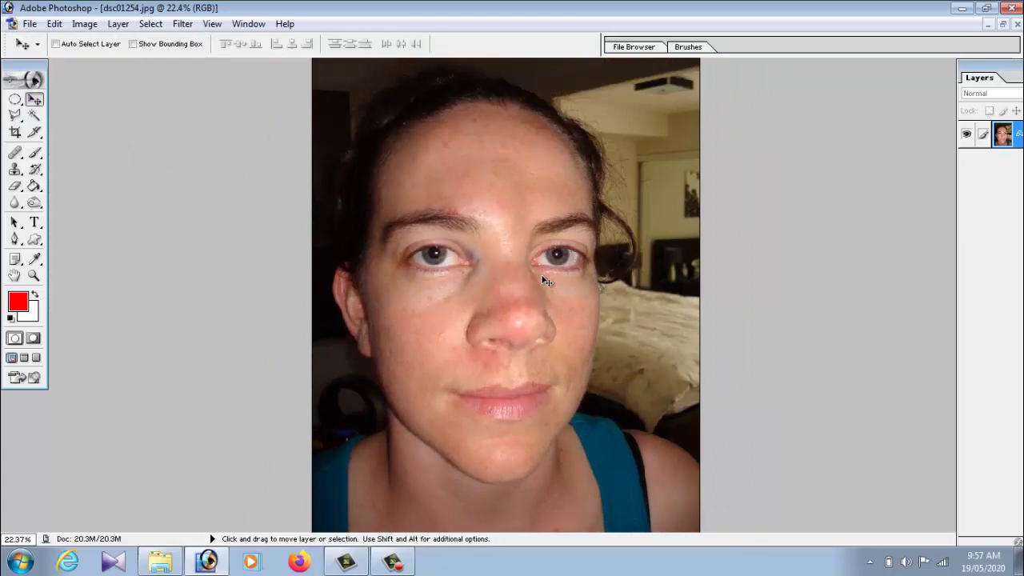